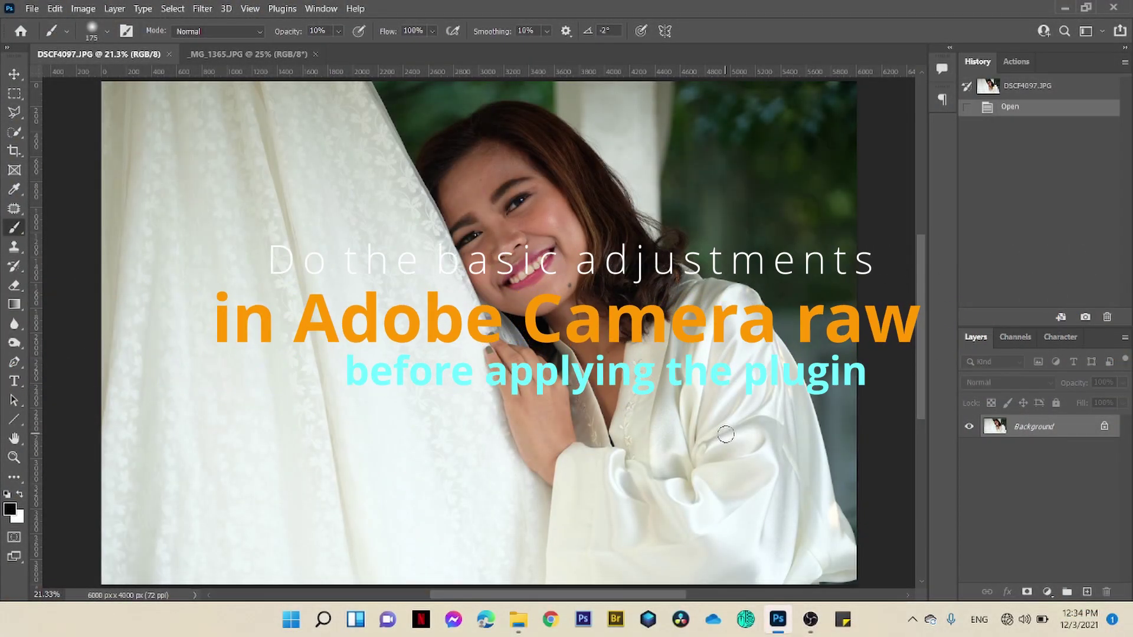
Step: Duplicate the Background portrait layer onto a new layer with Ctrl+J
{"action": "key", "text": "ctrl+j"}
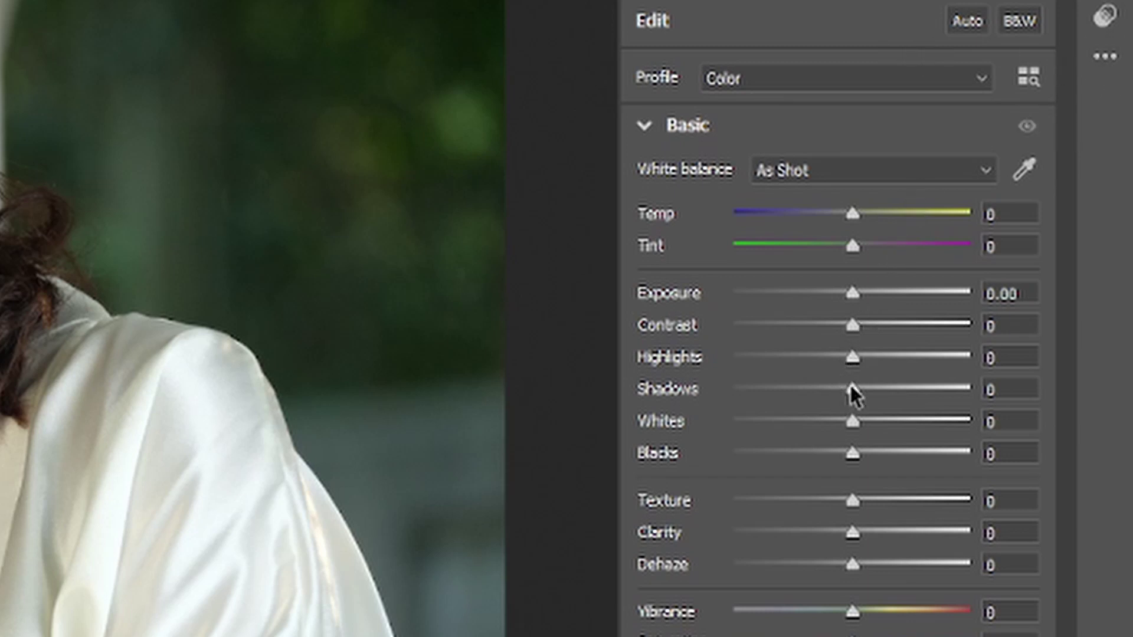
Step: Set Camera Raw Highlights -100, Shadows +41 and Whites -30, then apply
{"action": "left_click_drag", "start_coordinate": [853, 394], "coordinate": [892, 394]}
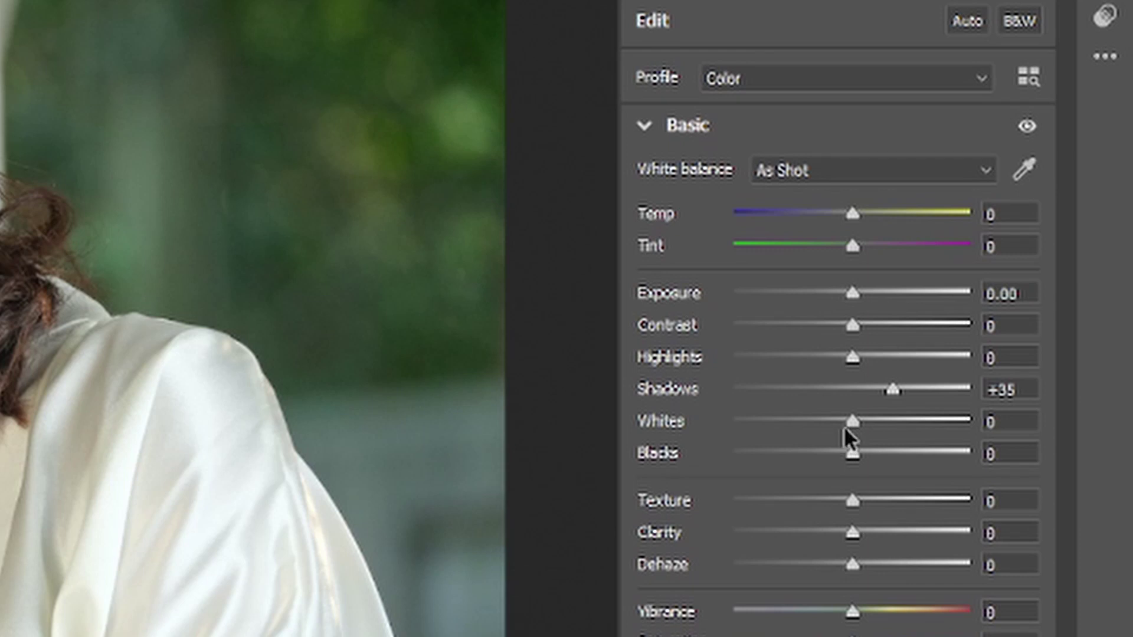
{"action": "mouse_move", "coordinate": [853, 430]}
{"action": "left_mouse_down"}
{"action": "mouse_move", "coordinate": [779, 472]}
{"action": "mouse_move", "coordinate": [833, 457]}
{"action": "left_mouse_up"}
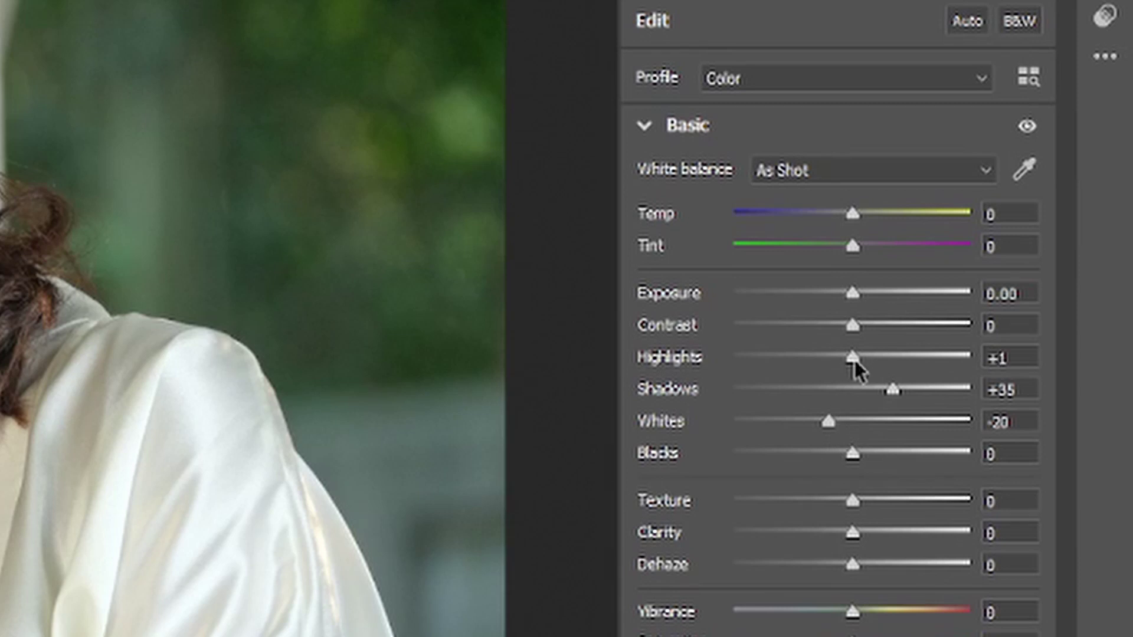
{"action": "left_click_drag", "start_coordinate": [858, 368], "coordinate": [732, 401]}
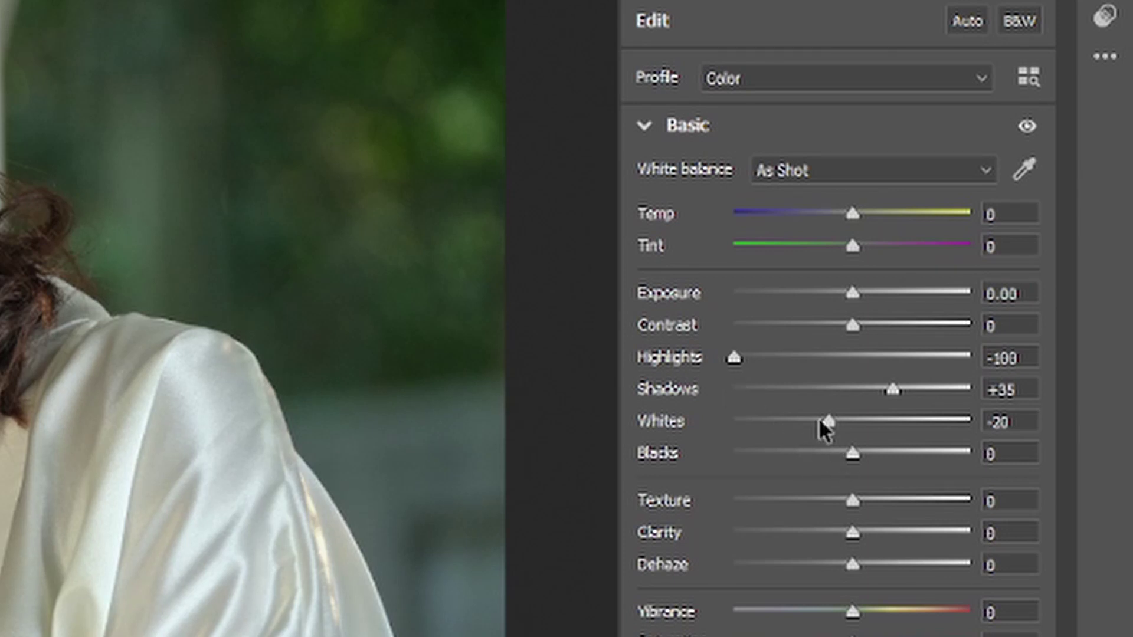
{"action": "mouse_move", "coordinate": [825, 430]}
{"action": "left_mouse_down"}
{"action": "mouse_move", "coordinate": [791, 430]}
{"action": "mouse_move", "coordinate": [842, 424]}
{"action": "mouse_move", "coordinate": [807, 438]}
{"action": "left_mouse_up"}
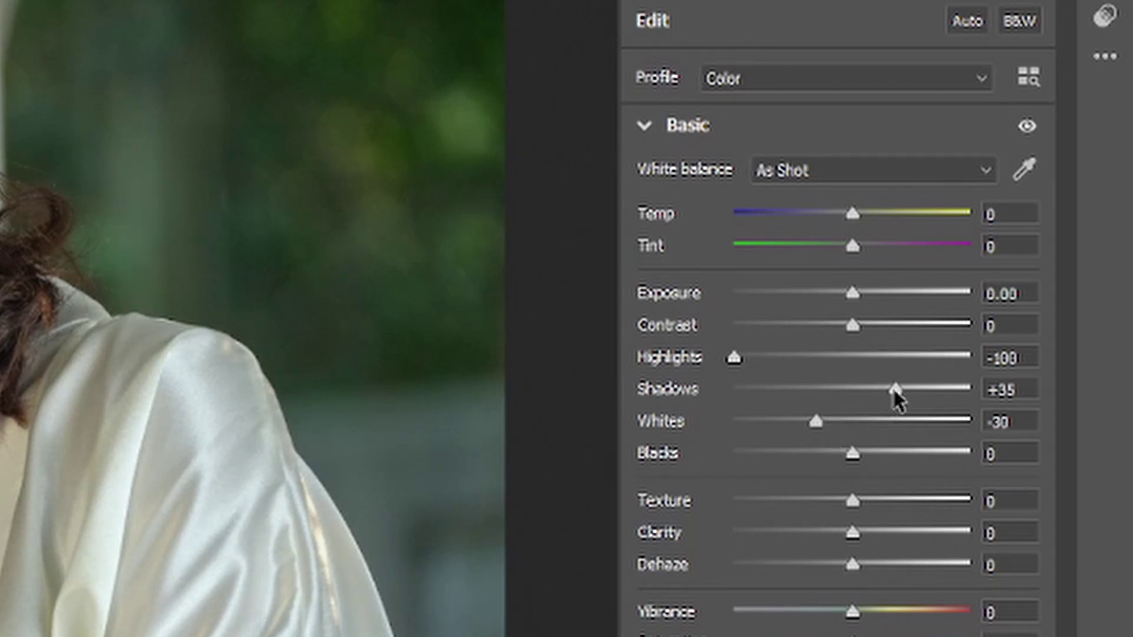
{"action": "mouse_move", "coordinate": [896, 398]}
{"action": "left_mouse_down"}
{"action": "mouse_move", "coordinate": [877, 412]}
{"action": "mouse_move", "coordinate": [898, 409]}
{"action": "left_mouse_up"}
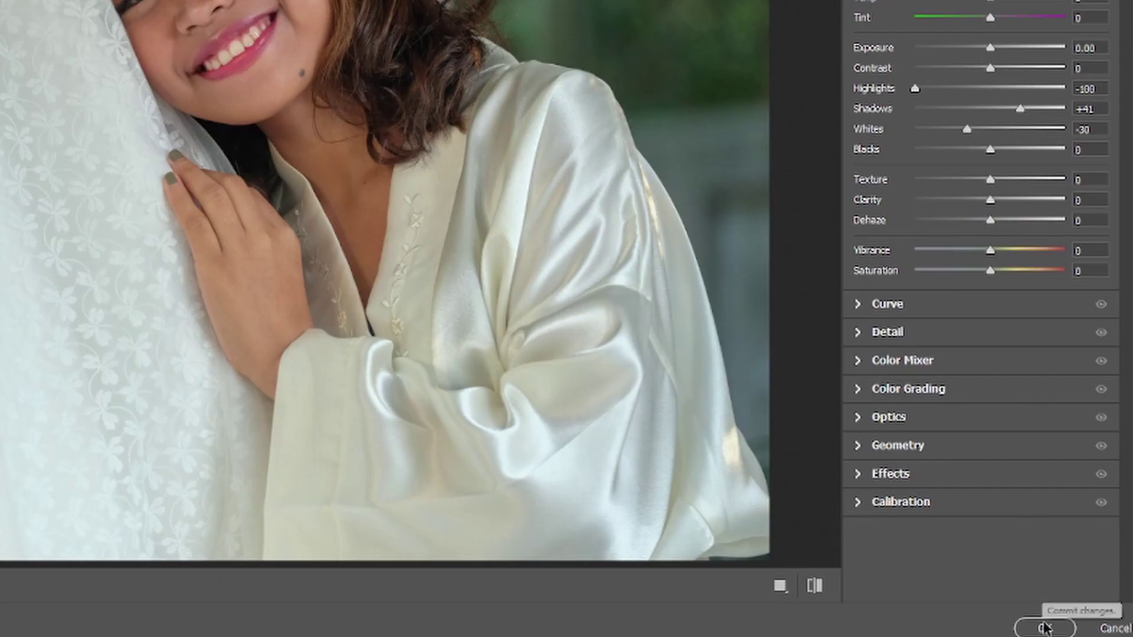
{"action": "left_click", "coordinate": [1050, 620]}
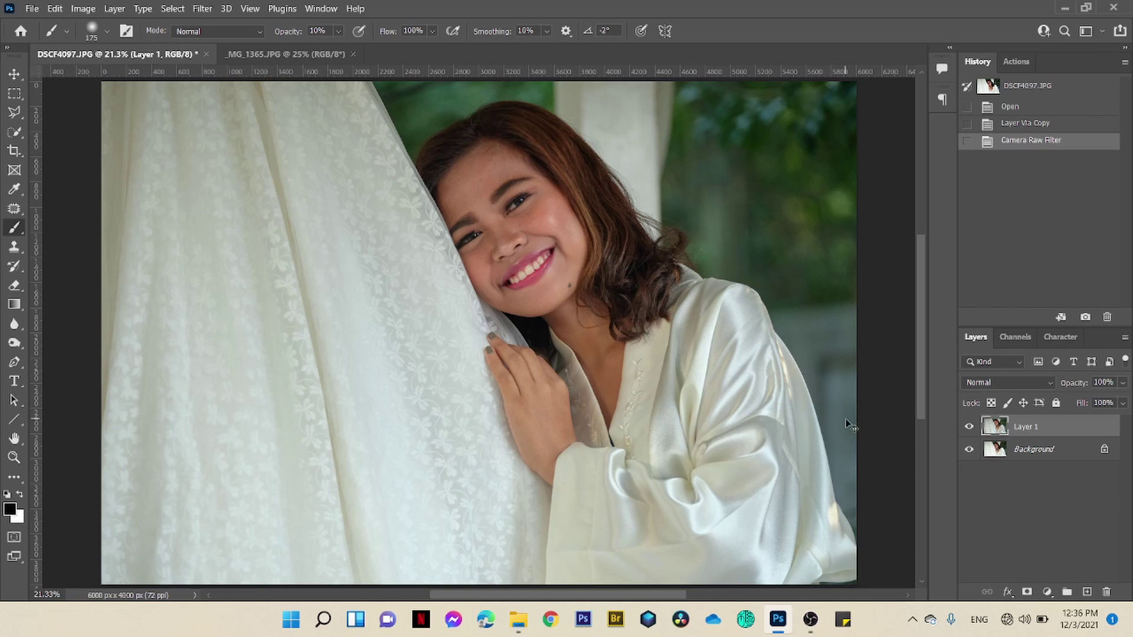
Step: Zoom in, toggle Layer 1 off and on to compare, and show the Actions list
{"action": "key", "text": "ctrl+plus"}
{"action": "key", "text": "ctrl+plus"}
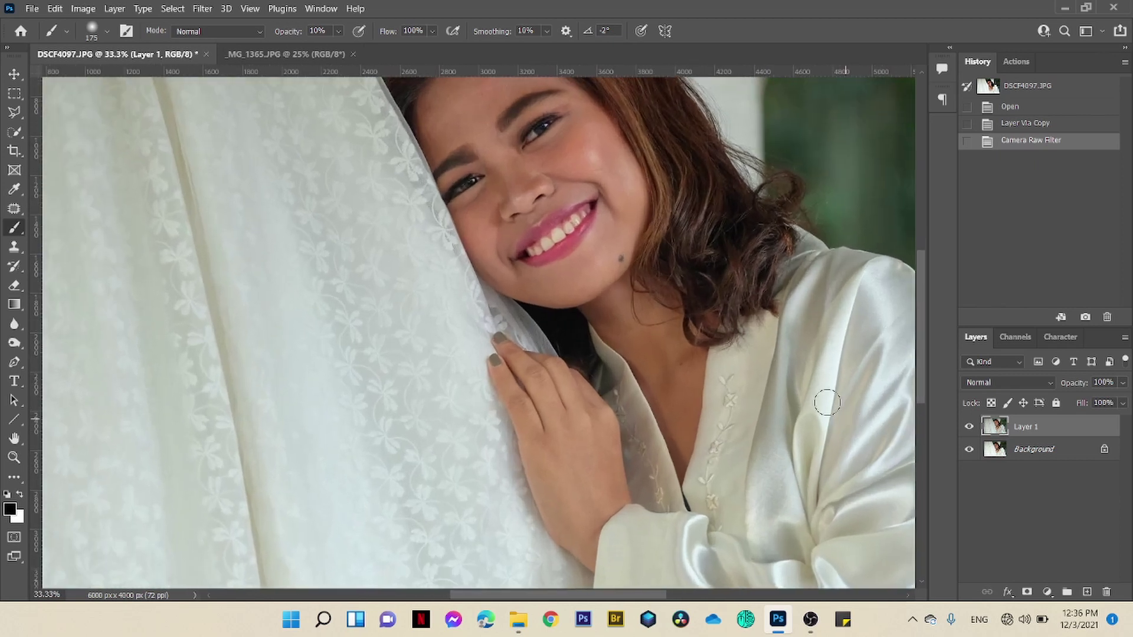
{"action": "scroll", "coordinate": [715, 314], "scroll_direction": "up", "scroll_amount": 1}
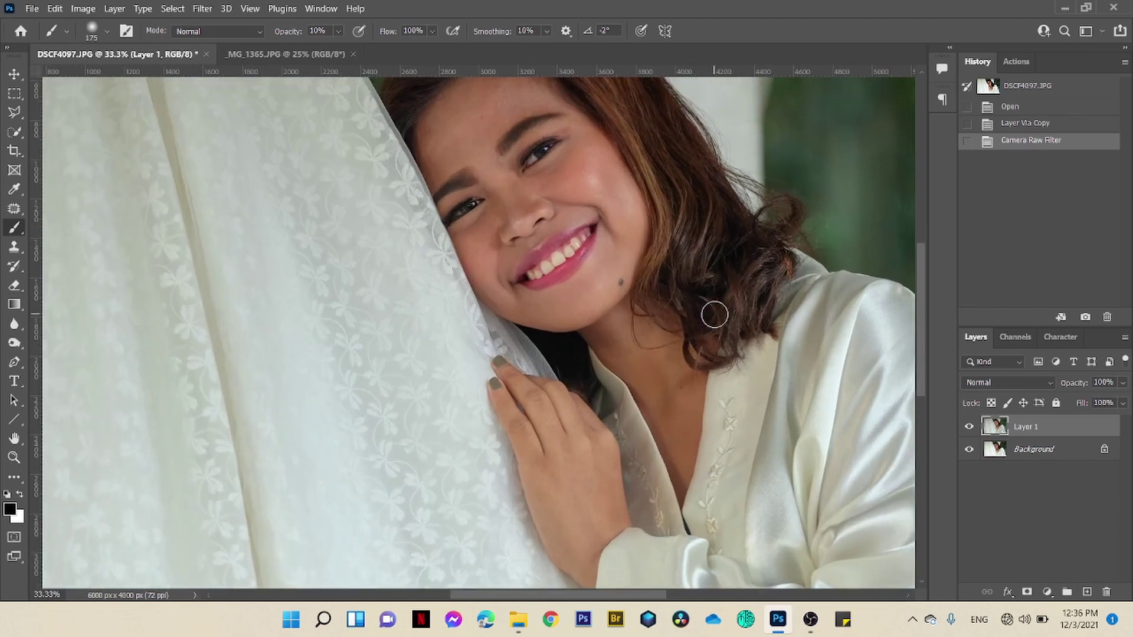
{"action": "left_click", "coordinate": [970, 428]}
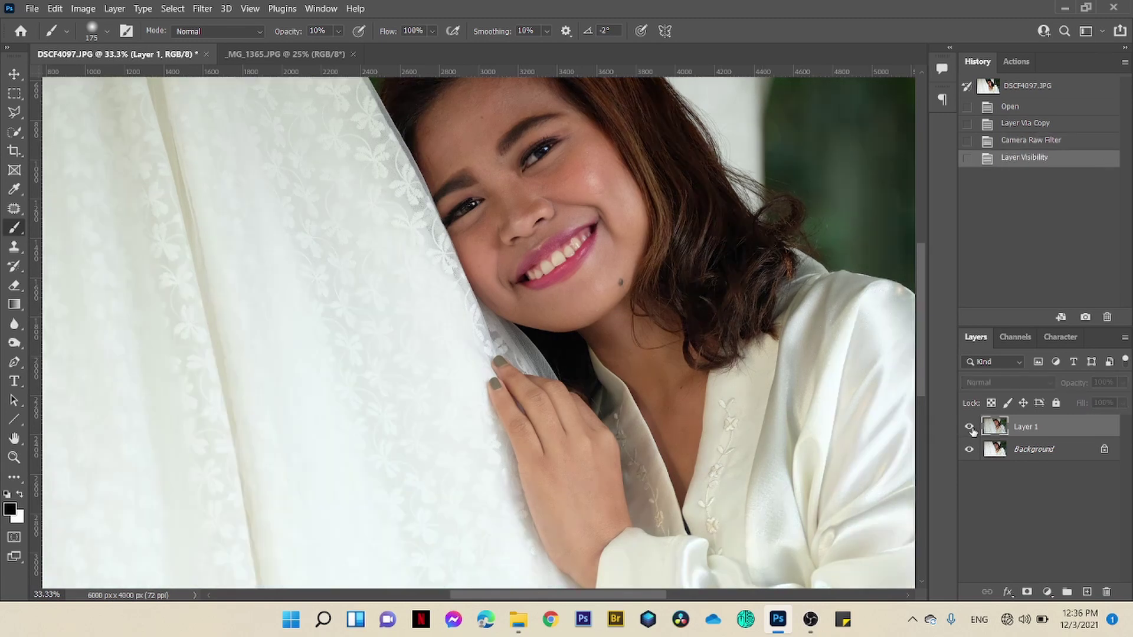
{"action": "left_click", "coordinate": [969, 427]}
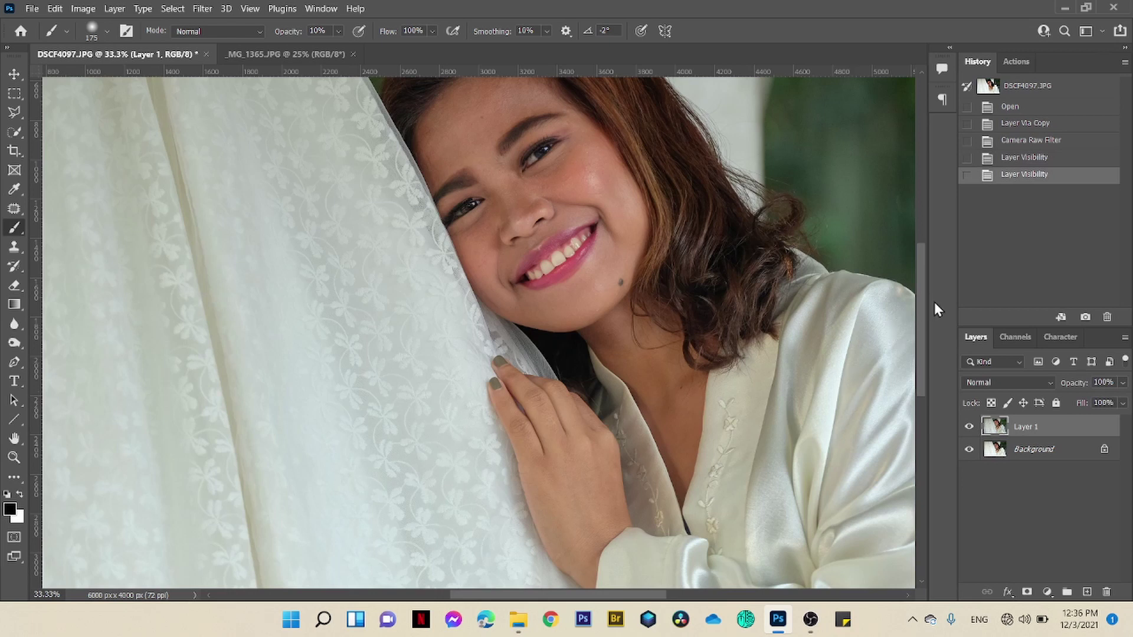
{"action": "left_click_drag", "start_coordinate": [921, 333], "coordinate": [915, 289]}
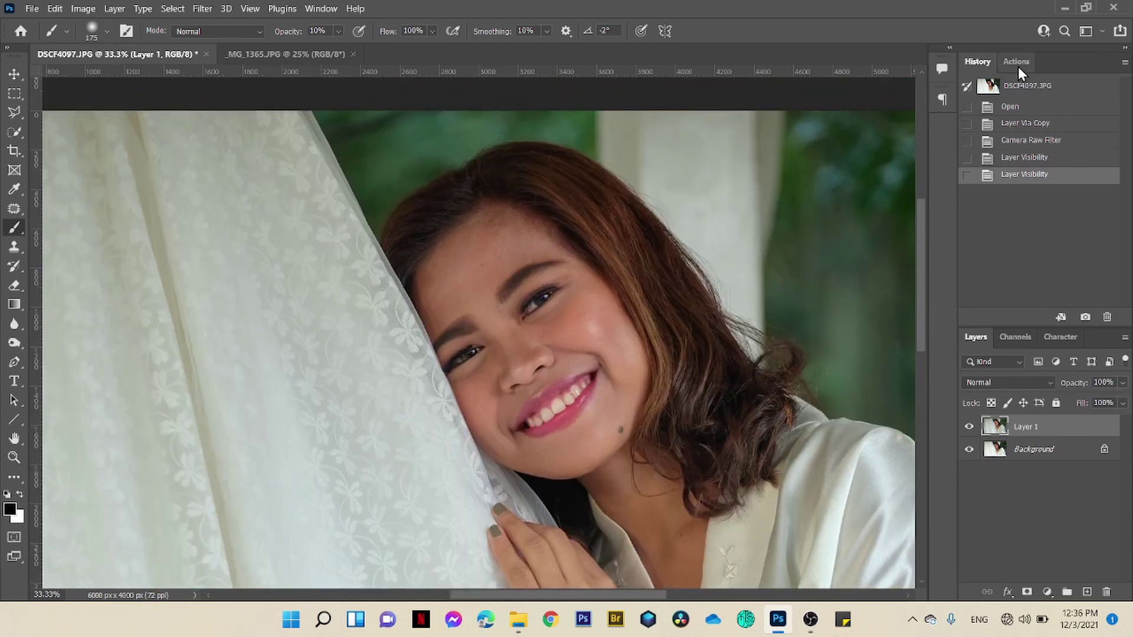
{"action": "left_click", "coordinate": [1017, 62]}
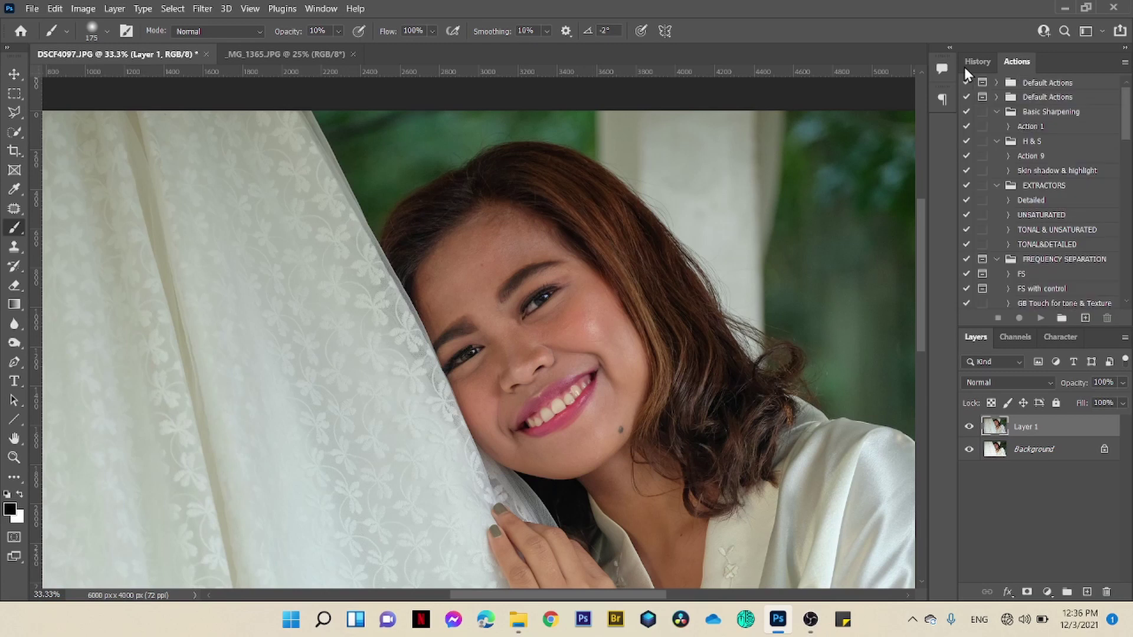
Step: Switch to the freehand Lasso tool with a 20 px feather
{"action": "right_click", "coordinate": [16, 112]}
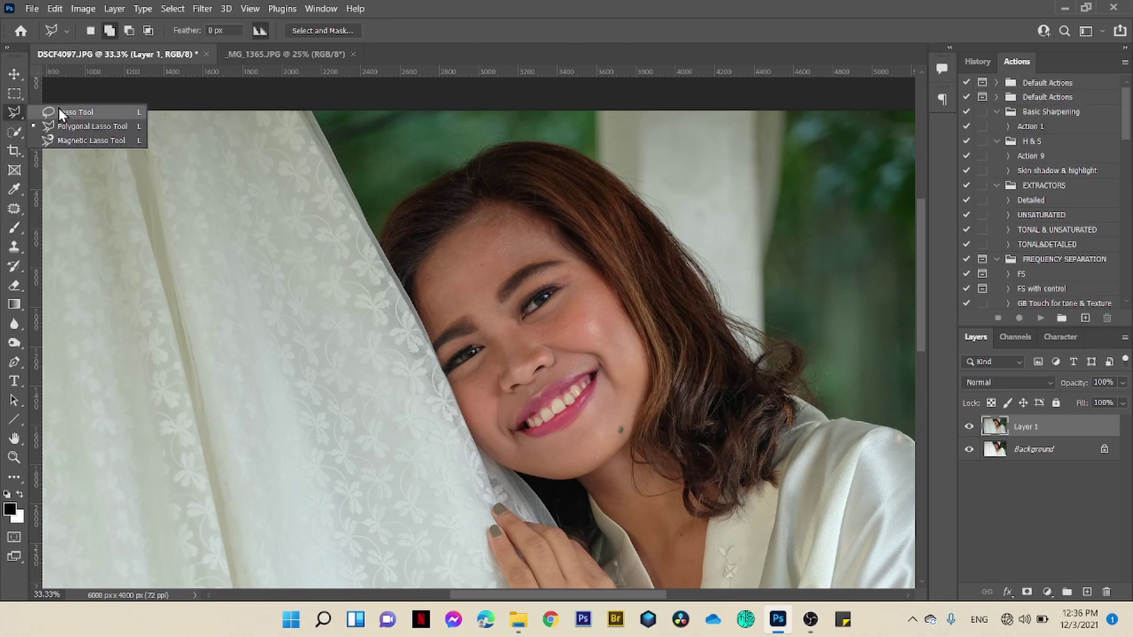
{"action": "left_click", "coordinate": [61, 112]}
{"action": "double_click", "coordinate": [217, 30]}
{"action": "type", "text": "20"}
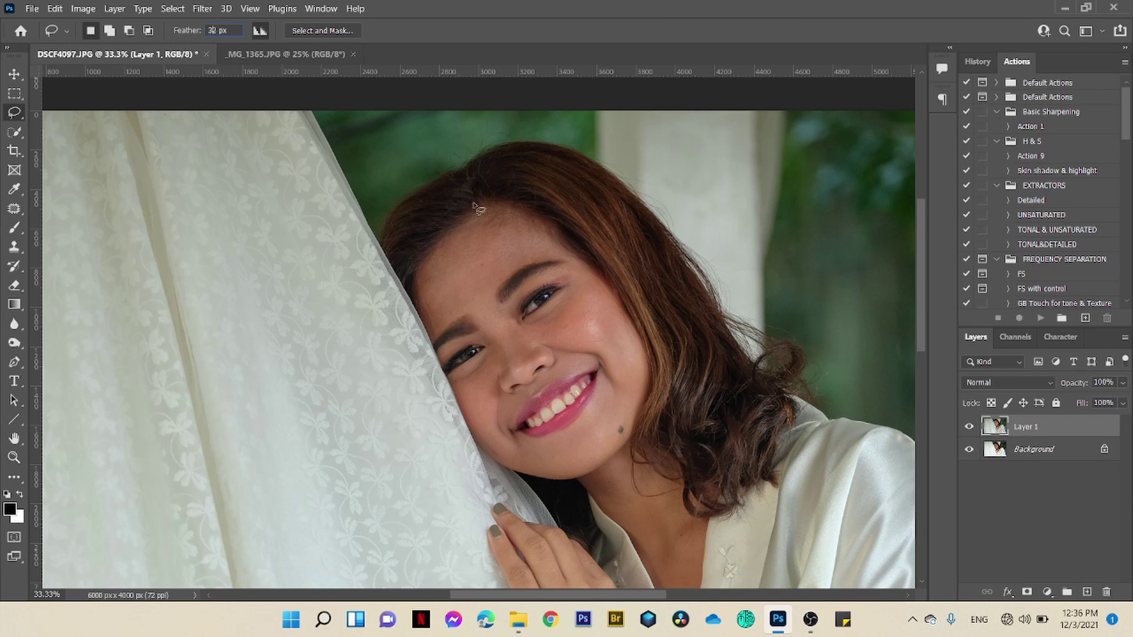
Step: Lasso the eye and brow area and run Action 9 on the selection
{"action": "left_click_drag", "start_coordinate": [499, 298], "coordinate": [553, 244]}
{"action": "left_click_drag", "start_coordinate": [506, 298], "coordinate": [501, 297]}
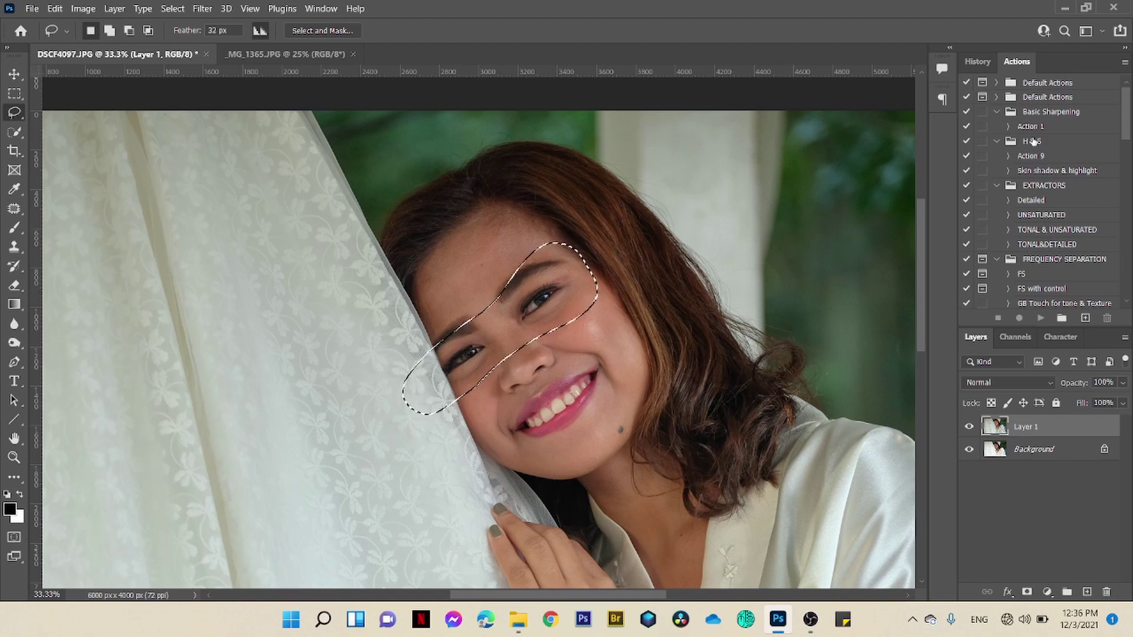
{"action": "left_click", "coordinate": [1038, 156]}
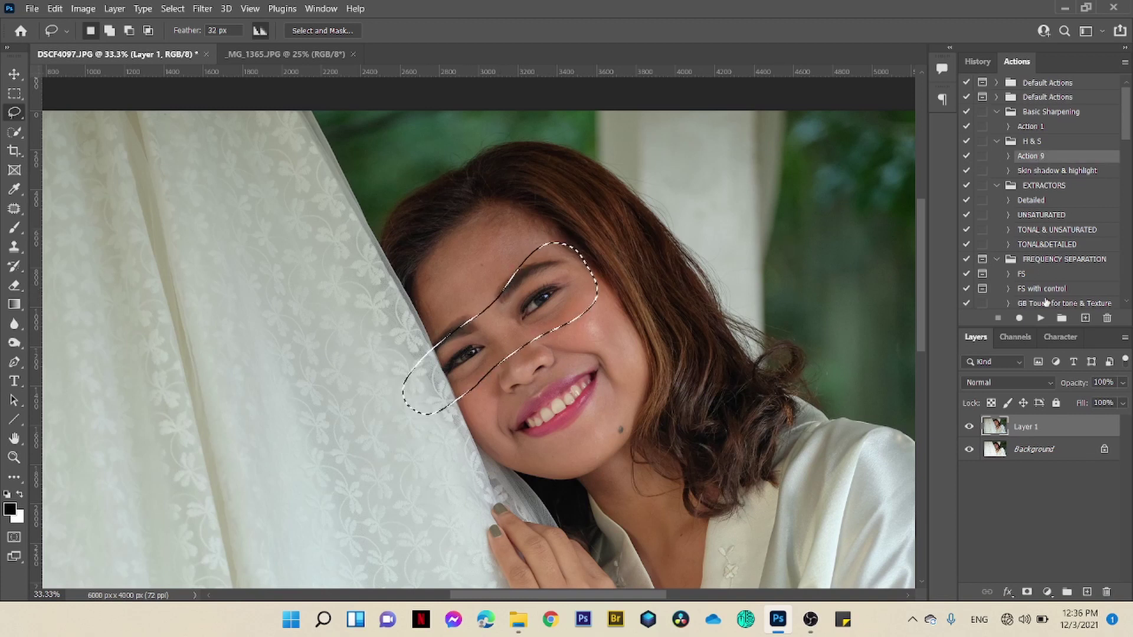
{"action": "left_click", "coordinate": [1040, 319]}
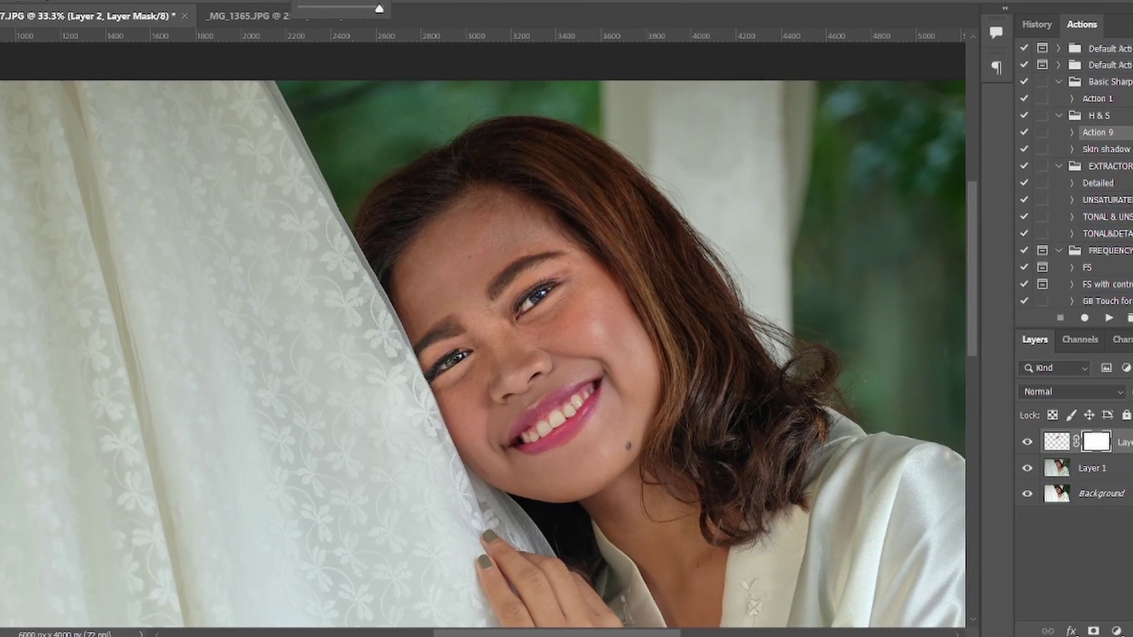
Step: Set the brush to 94% hardness and 125 px size
{"action": "left_click", "coordinate": [52, 5]}
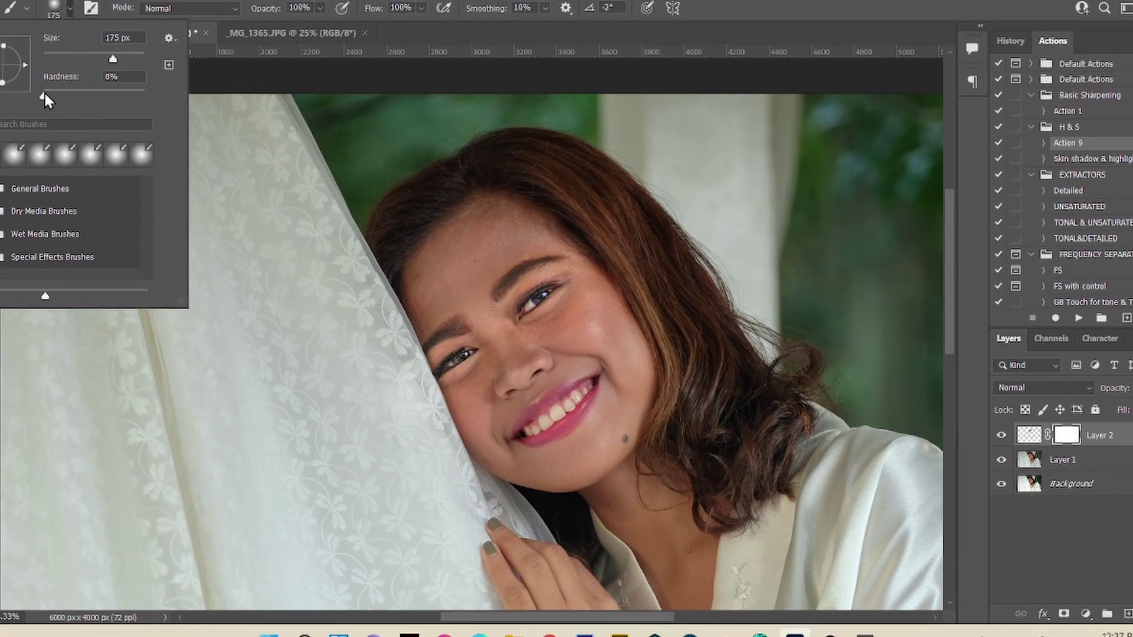
{"action": "left_click_drag", "start_coordinate": [35, 87], "coordinate": [132, 88]}
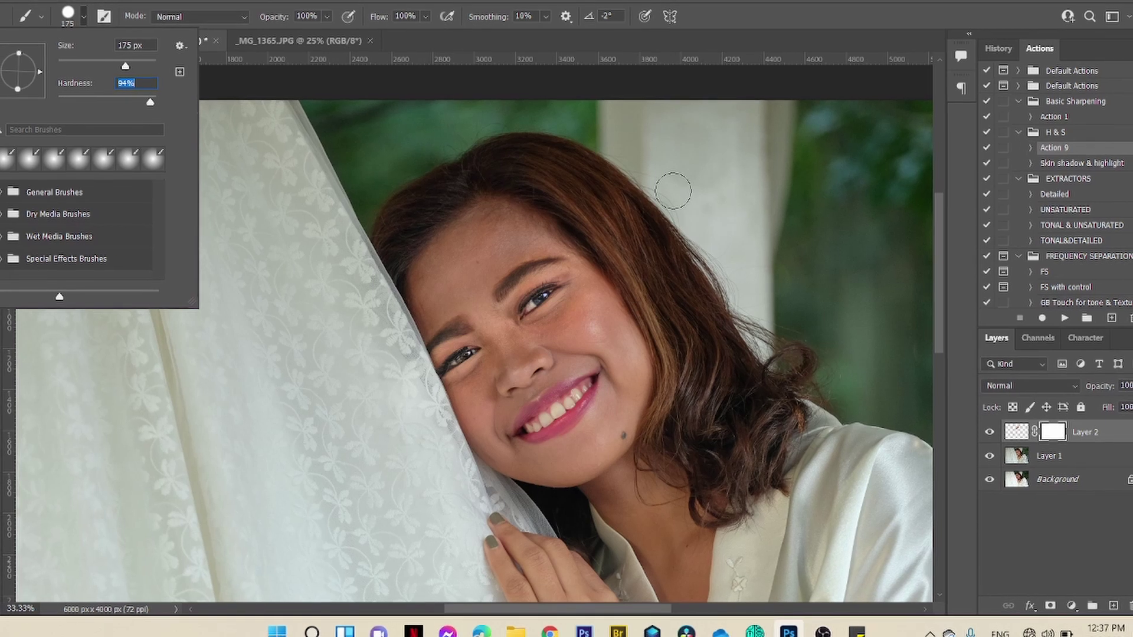
{"action": "key", "text": "Return"}
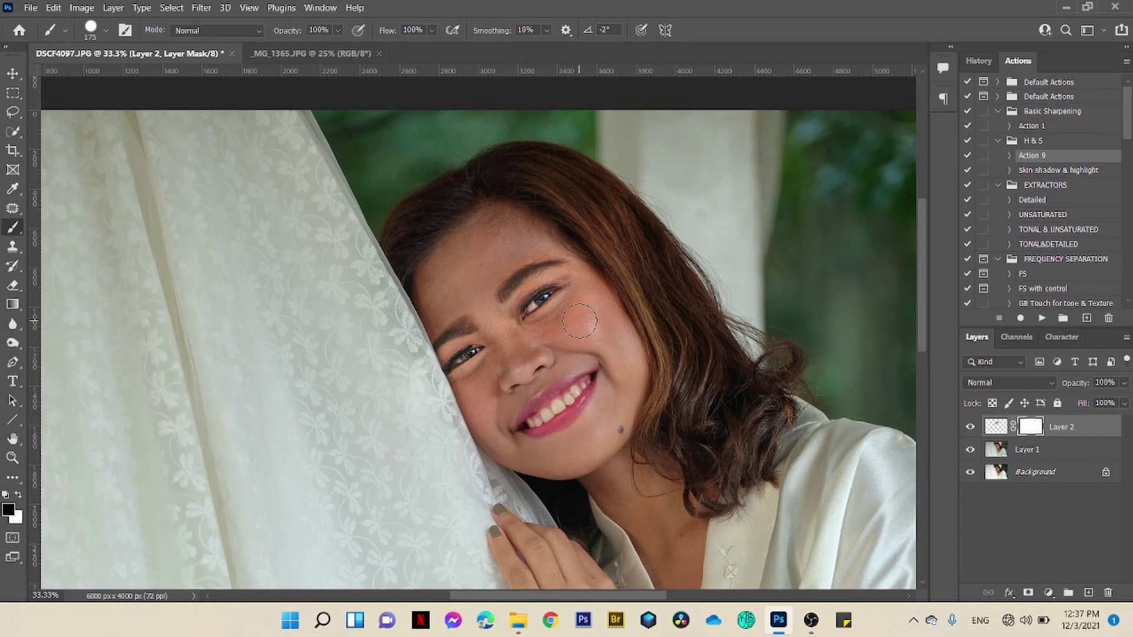
{"action": "key", "text": "bracketleft"}
{"action": "key", "text": "bracketleft"}
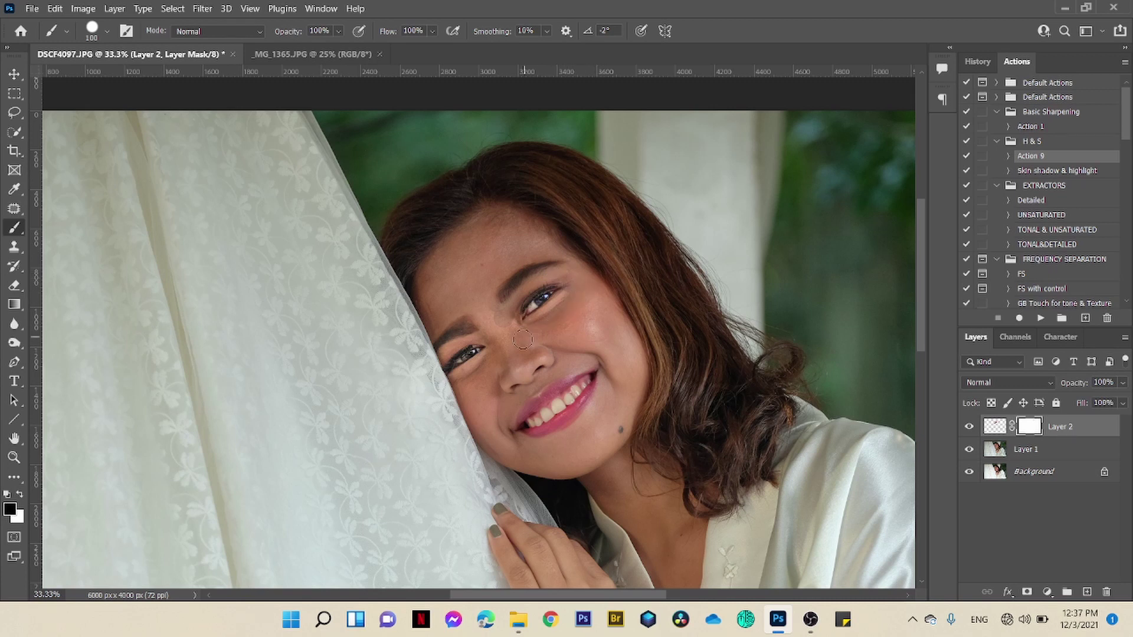
Step: Zoom in and paint Layer 2's mask under both eyes and along the eyebrow
{"action": "key", "text": "ctrl+plus"}
{"action": "key", "text": "ctrl+plus"}
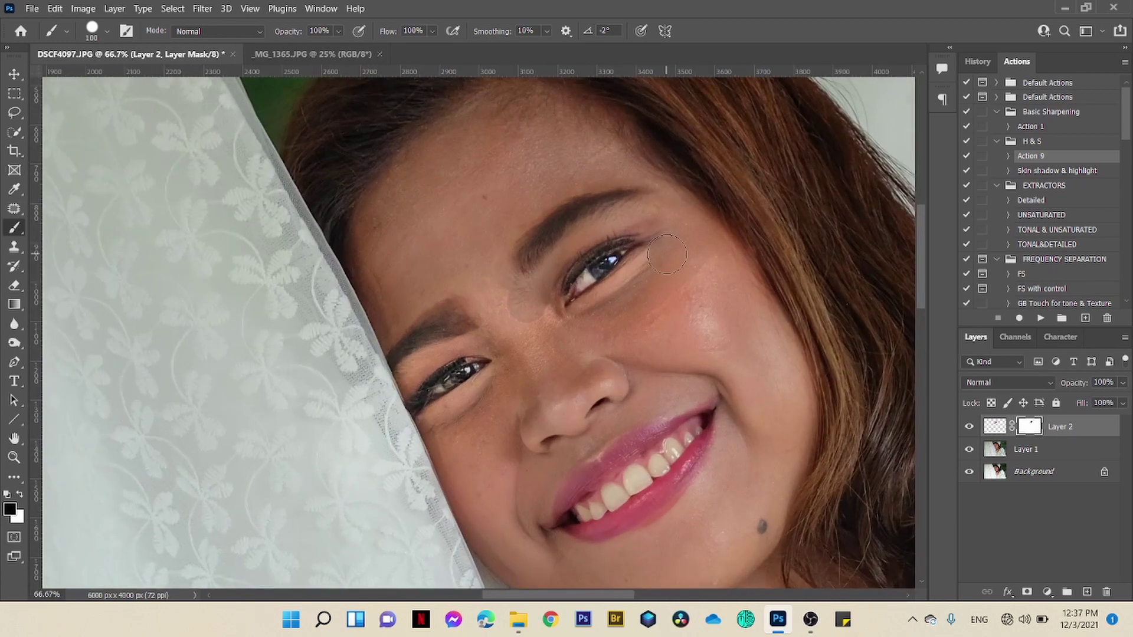
{"action": "left_click_drag", "start_coordinate": [667, 255], "coordinate": [526, 302]}
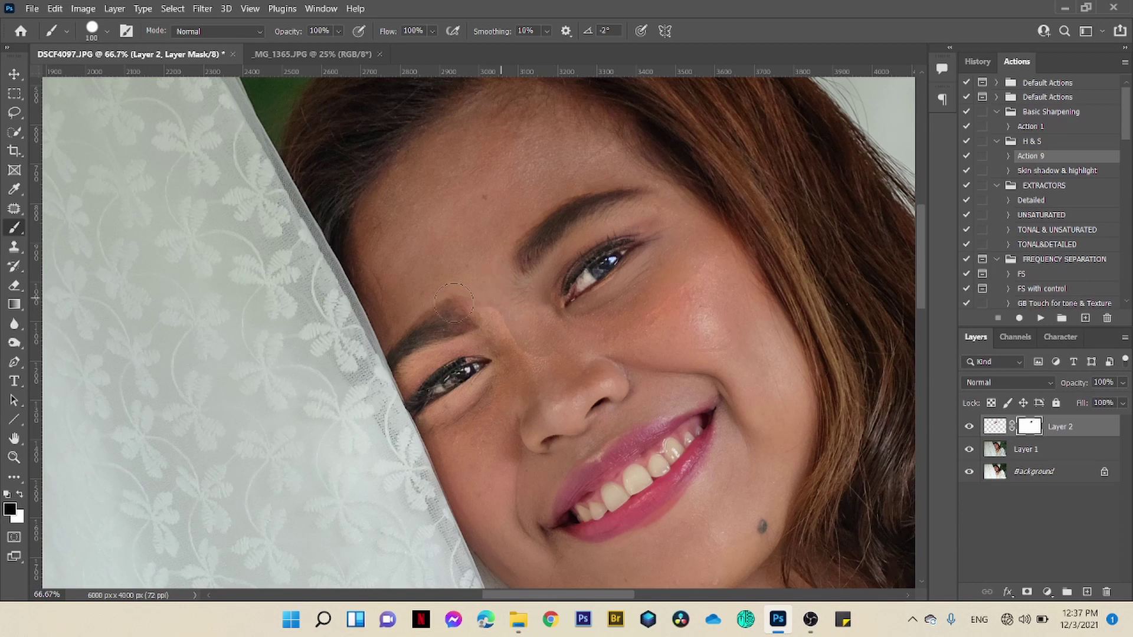
{"action": "left_click_drag", "start_coordinate": [453, 303], "coordinate": [498, 300]}
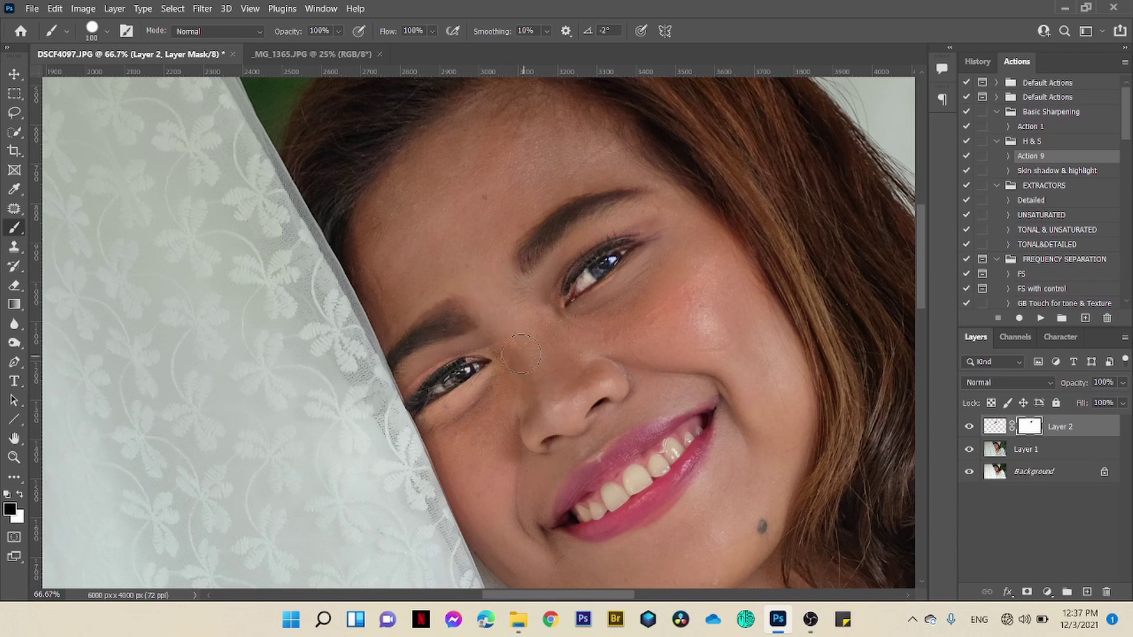
{"action": "mouse_move", "coordinate": [480, 340]}
{"action": "left_mouse_down"}
{"action": "mouse_move", "coordinate": [485, 394]}
{"action": "mouse_move", "coordinate": [511, 362]}
{"action": "left_mouse_up"}
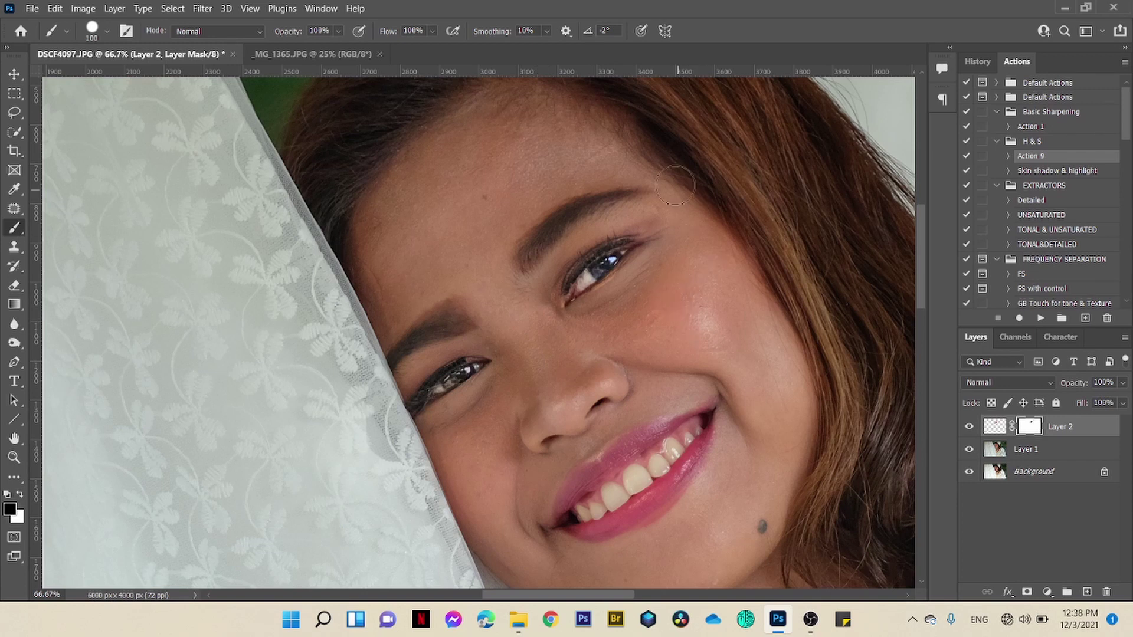
Step: Toggle Layer 2 off and on twice to check the under-eye retouch
{"action": "left_click", "coordinate": [970, 429]}
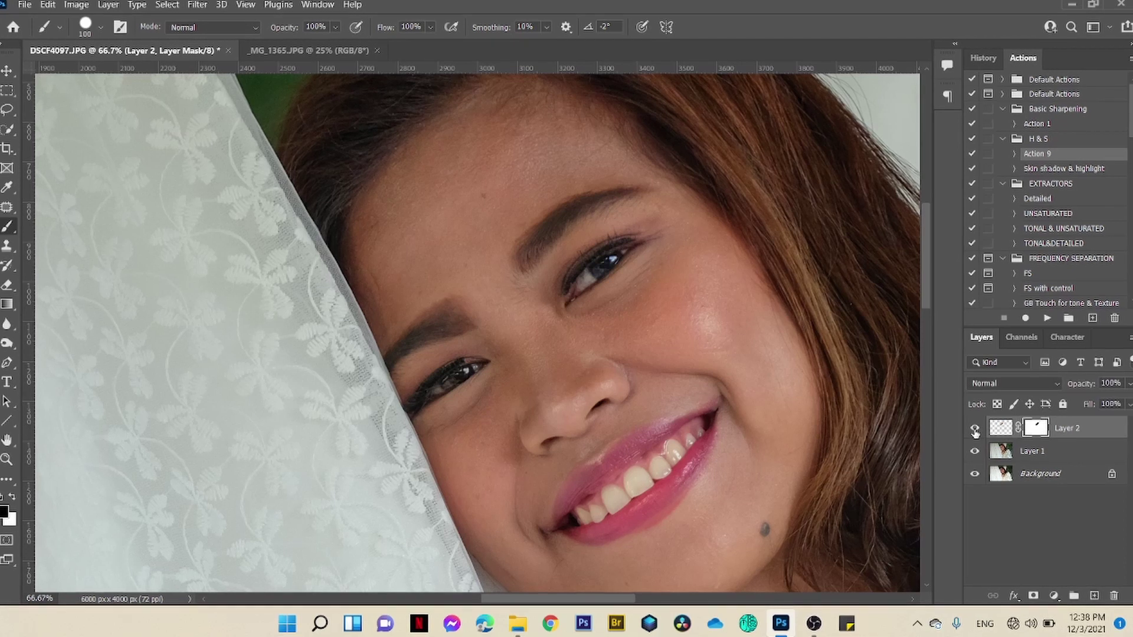
{"action": "left_click", "coordinate": [972, 430]}
{"action": "left_click", "coordinate": [976, 430]}
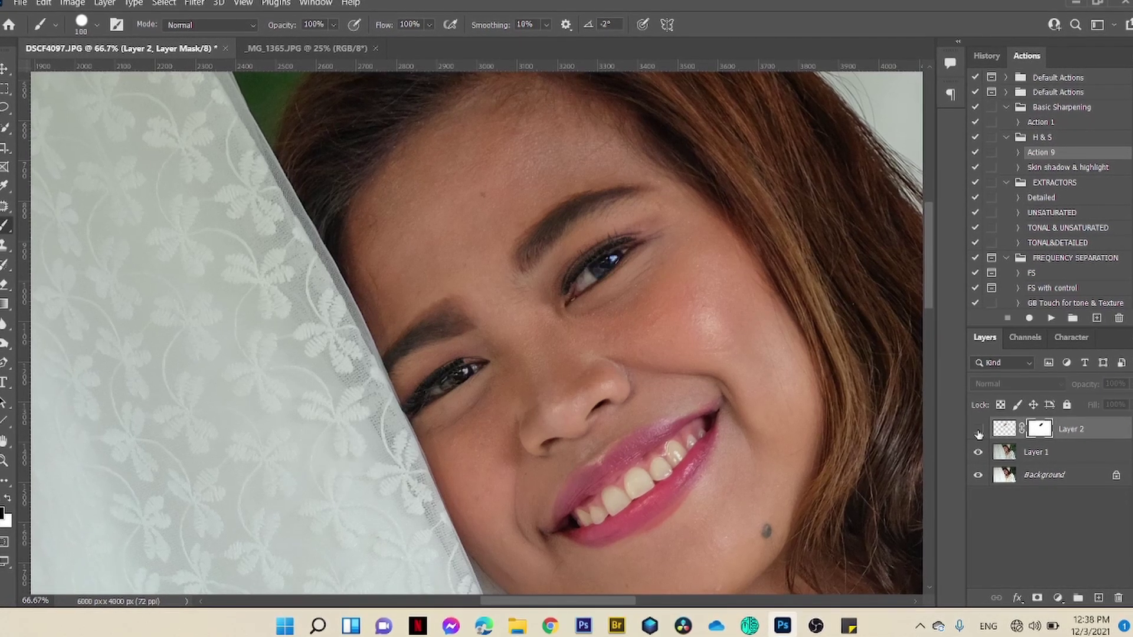
{"action": "left_click", "coordinate": [979, 431]}
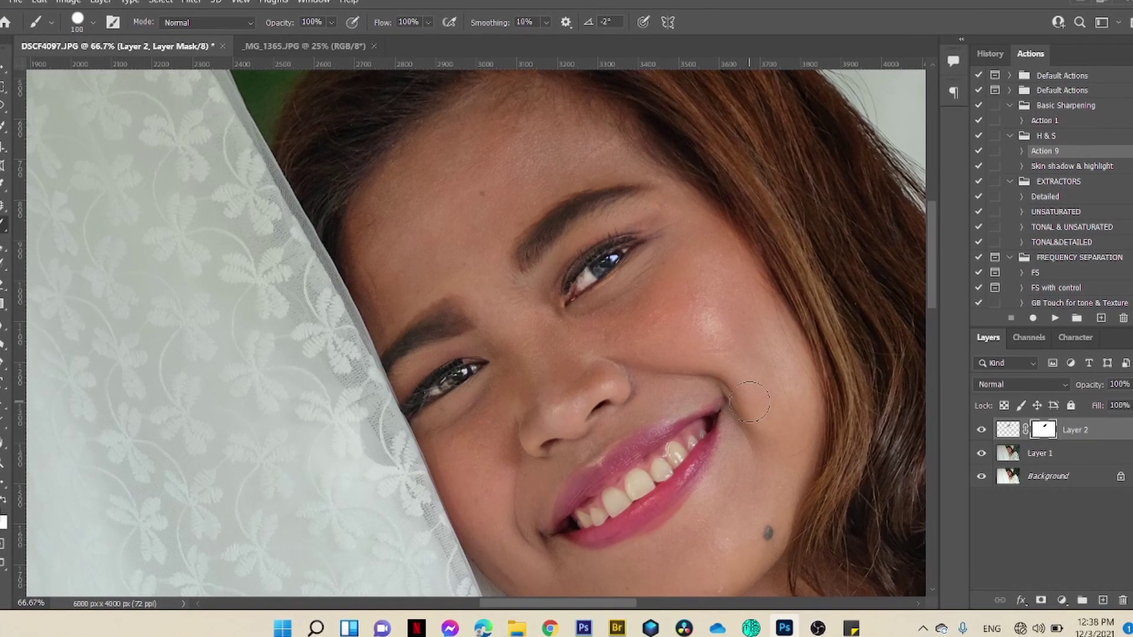
Step: Zoom to 100% on the eyes and shrink the brush from 80 to 45
{"action": "key", "text": "bracketleft"}
{"action": "key", "text": "bracketleft"}
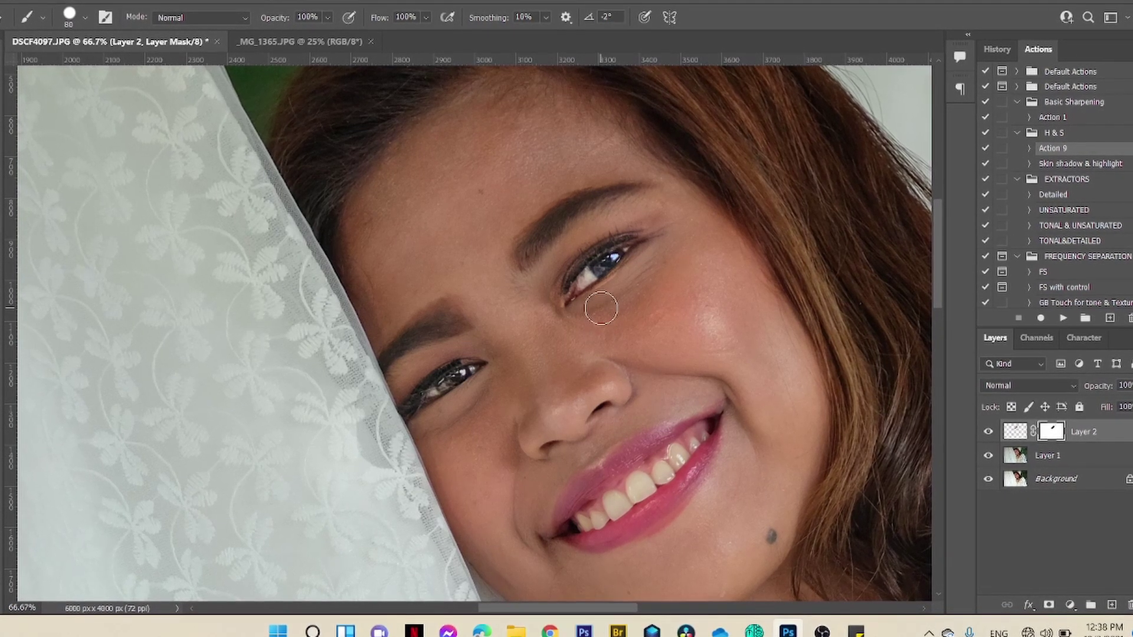
{"action": "key", "text": "ctrl+plus"}
{"action": "key", "text": "bracketleft"}
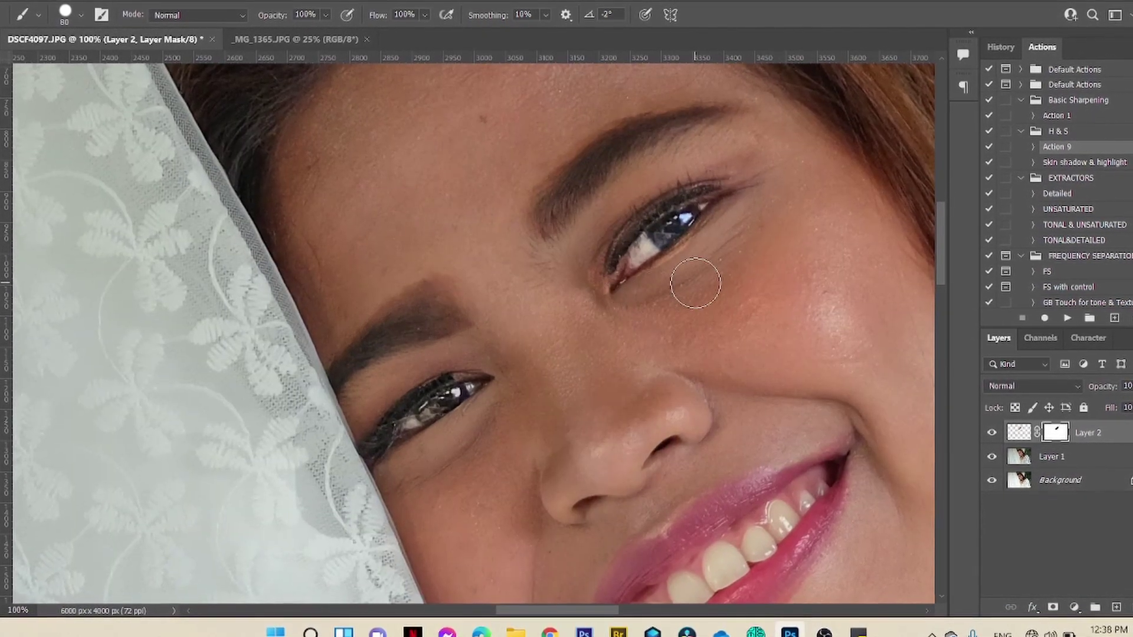
{"action": "key", "text": "bracketleft"}
{"action": "key", "text": "bracketleft"}
{"action": "key", "text": "bracketleft"}
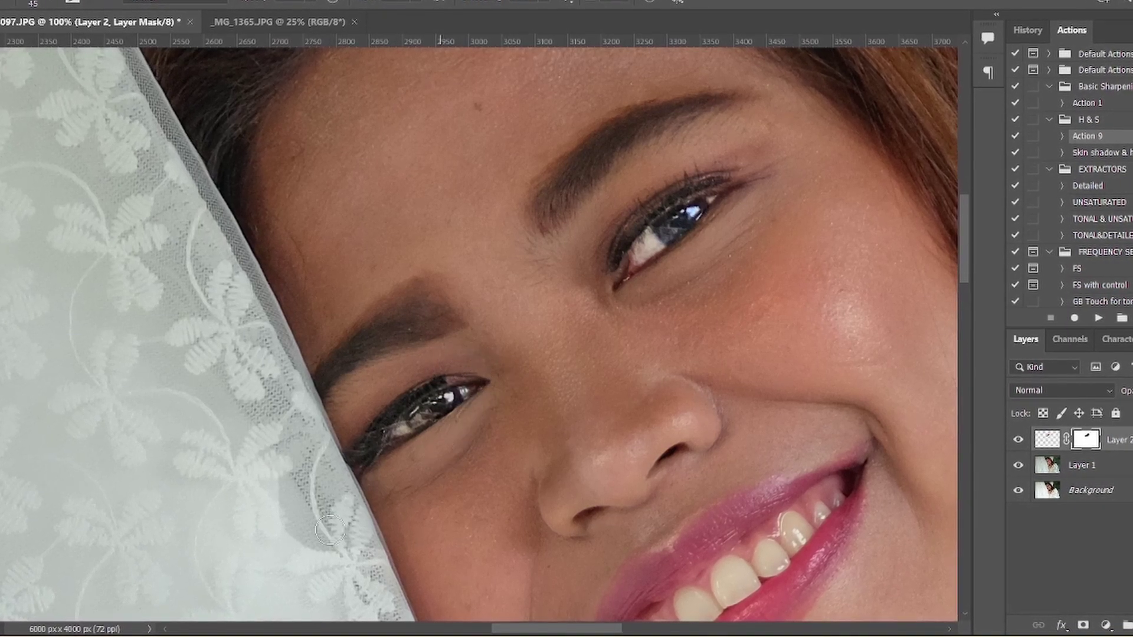
Step: Compare the eye retouch on and off, then fit the whole photo on screen
{"action": "left_click", "coordinate": [1021, 444]}
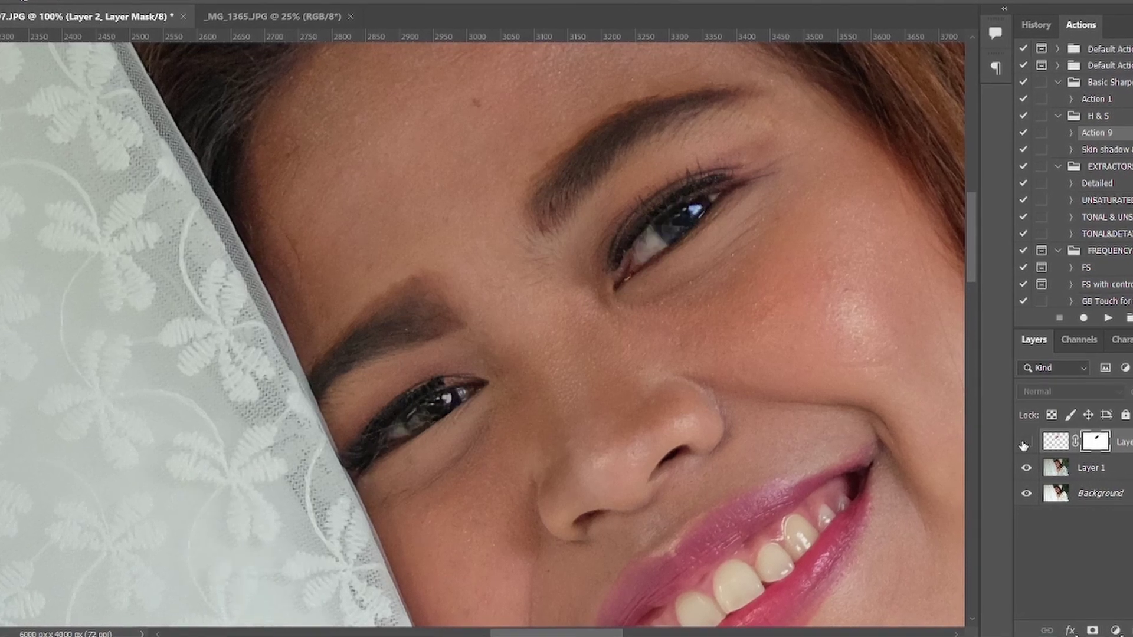
{"action": "left_click", "coordinate": [1026, 444]}
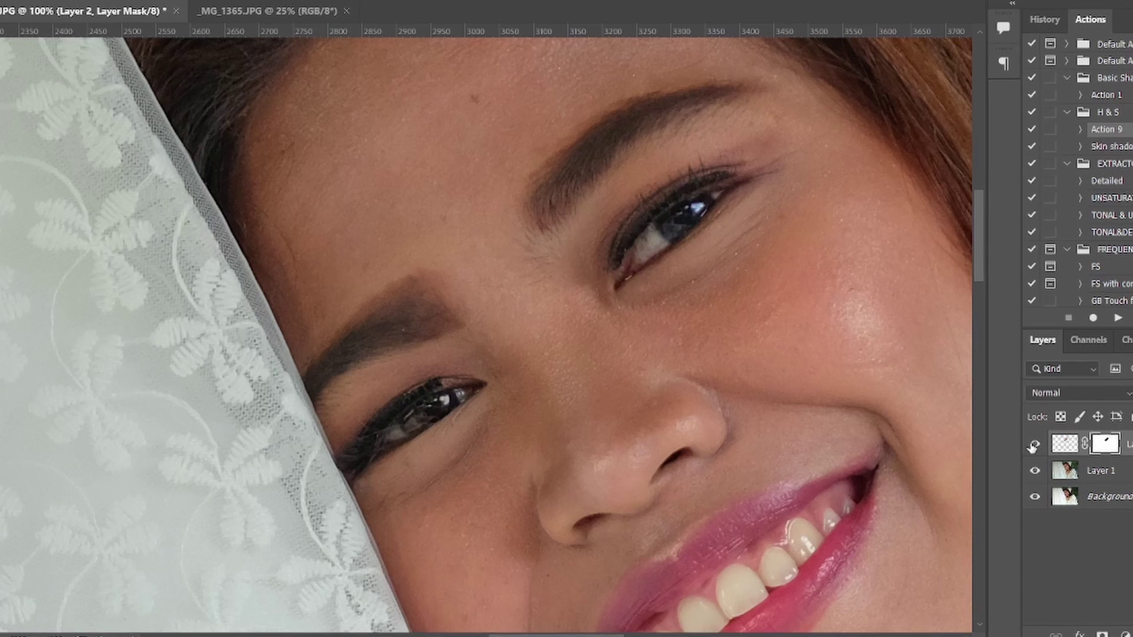
{"action": "left_click", "coordinate": [1033, 446]}
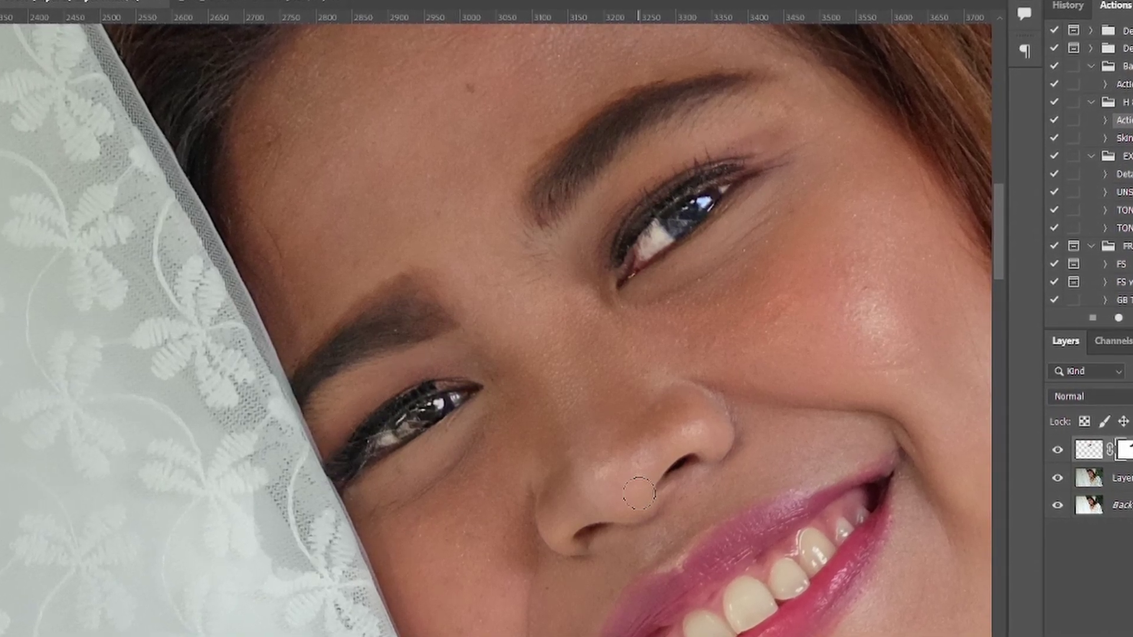
{"action": "key", "text": "ctrl+0"}
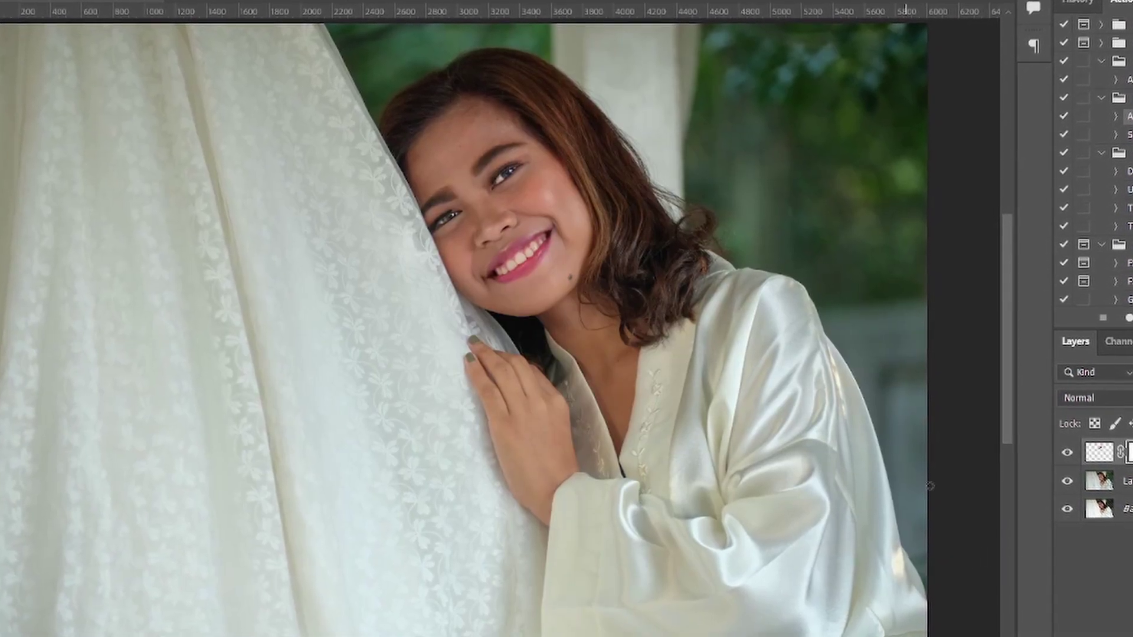
Step: Compare the retouch, flatten the image, and run the FS frequency-separation action
{"action": "left_click", "coordinate": [1070, 455]}
{"action": "left_click", "coordinate": [1070, 455]}
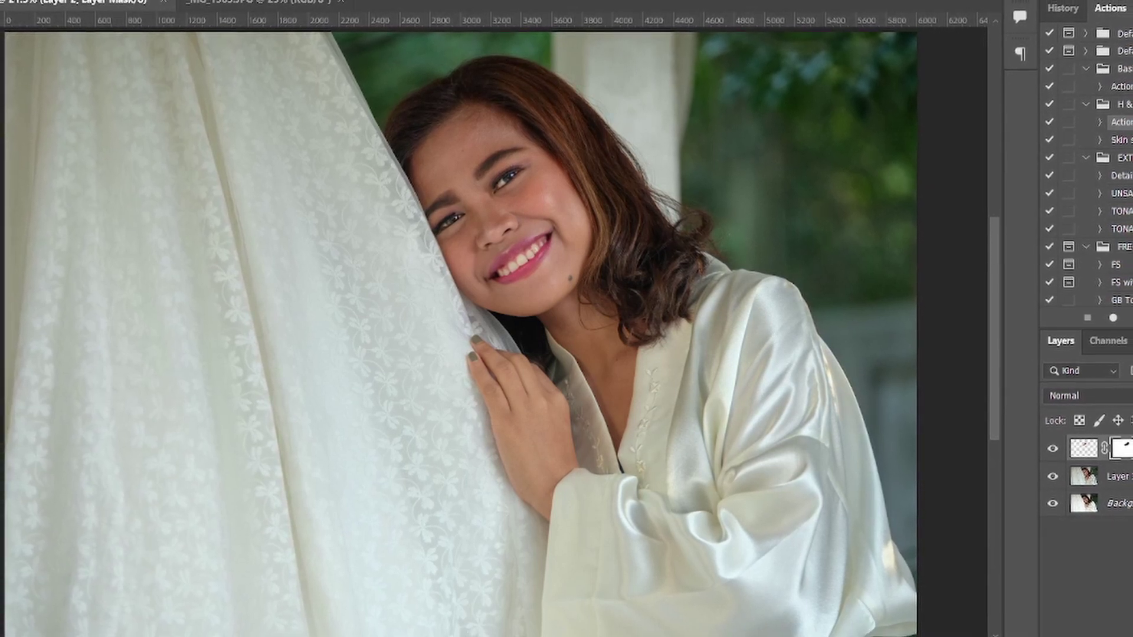
{"action": "key", "text": "alt+bracketleft"}
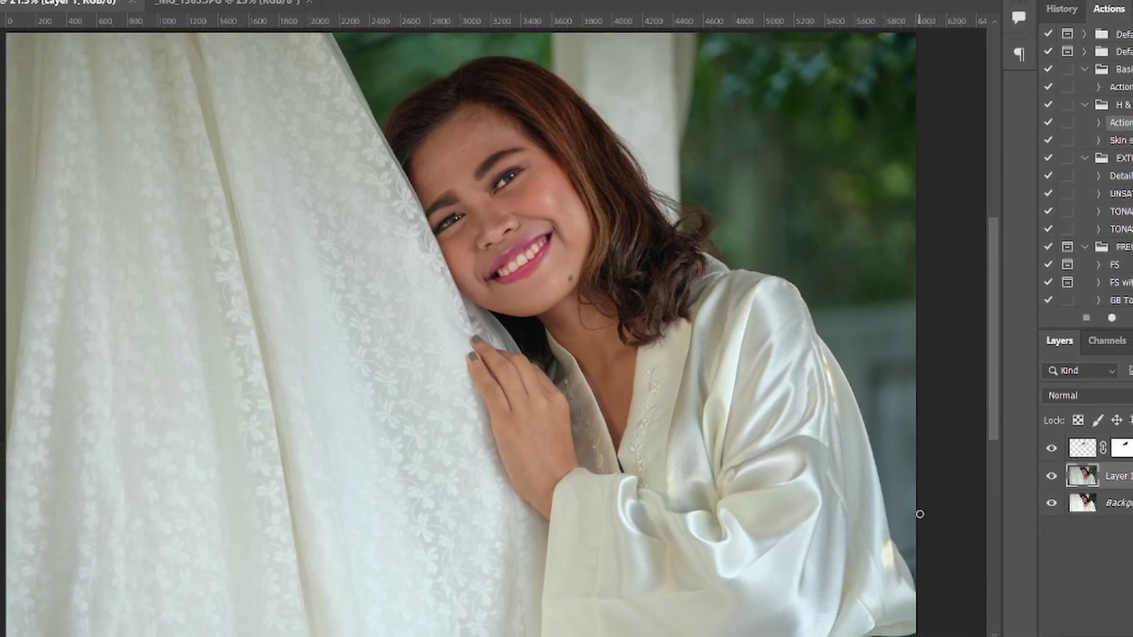
{"action": "key", "text": "ctrl+shift+e"}
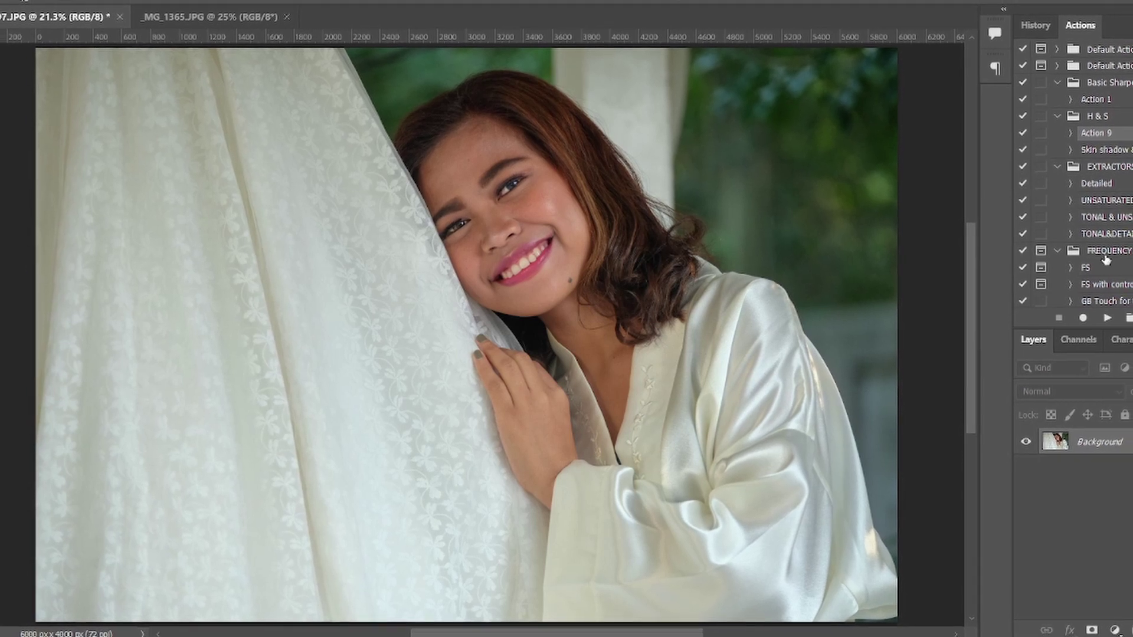
{"action": "left_click", "coordinate": [1090, 268]}
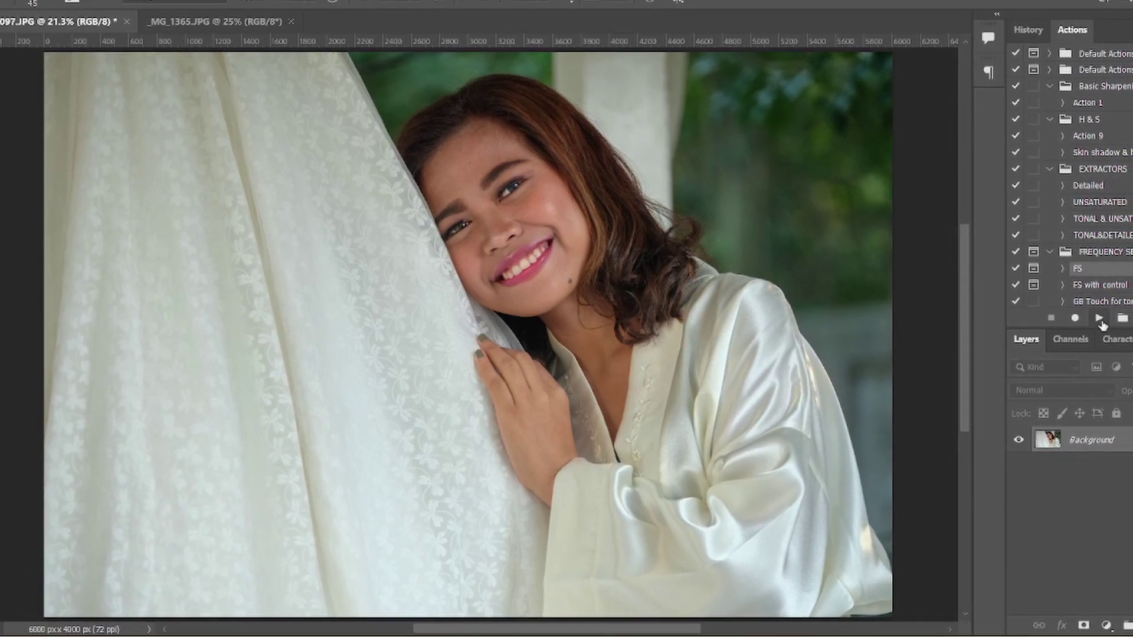
{"action": "left_click", "coordinate": [1099, 318]}
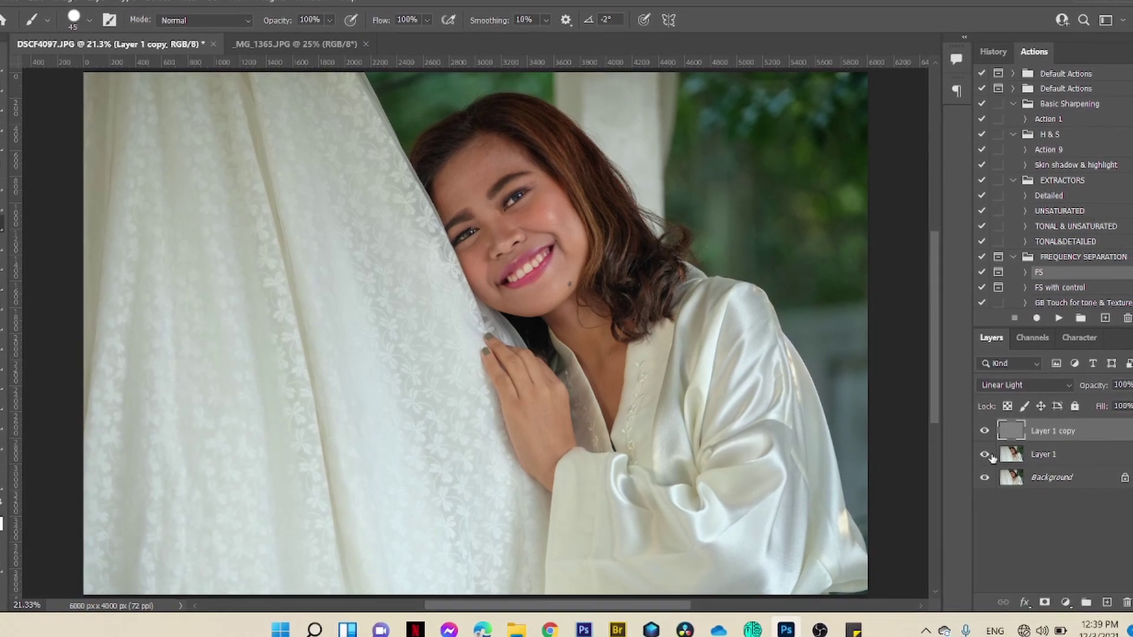
Step: Select Layer 1 and bring it into the Portraiture 3 filter
{"action": "left_click", "coordinate": [1033, 455]}
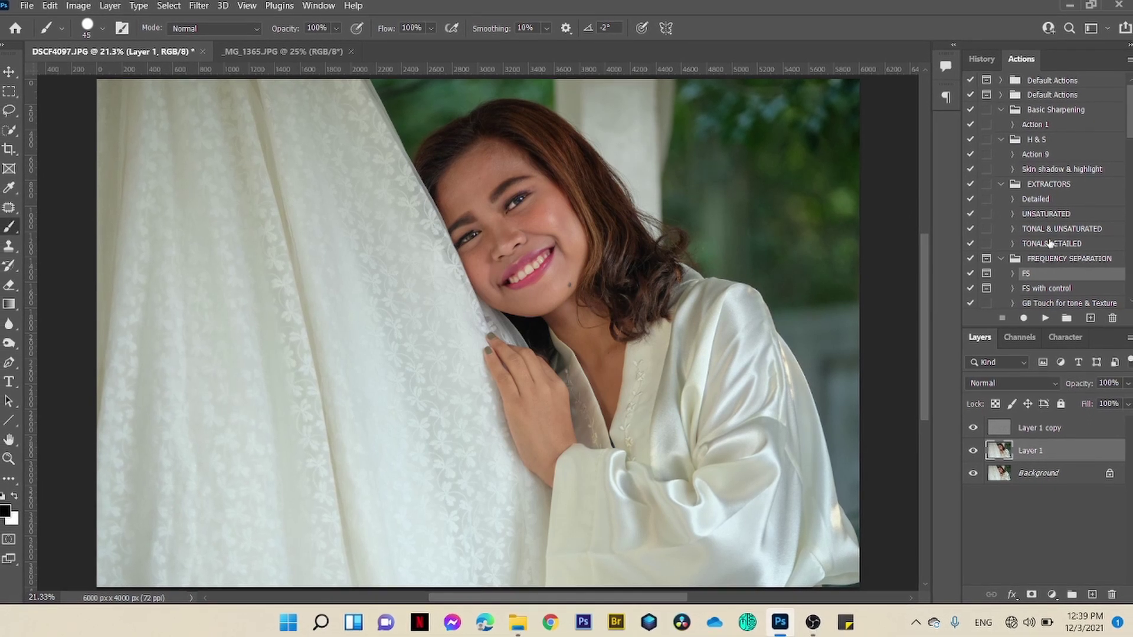
{"action": "scroll", "coordinate": [1048, 244], "scroll_direction": "down", "scroll_amount": 1}
{"action": "scroll", "coordinate": [1048, 243], "scroll_direction": "down", "scroll_amount": 1}
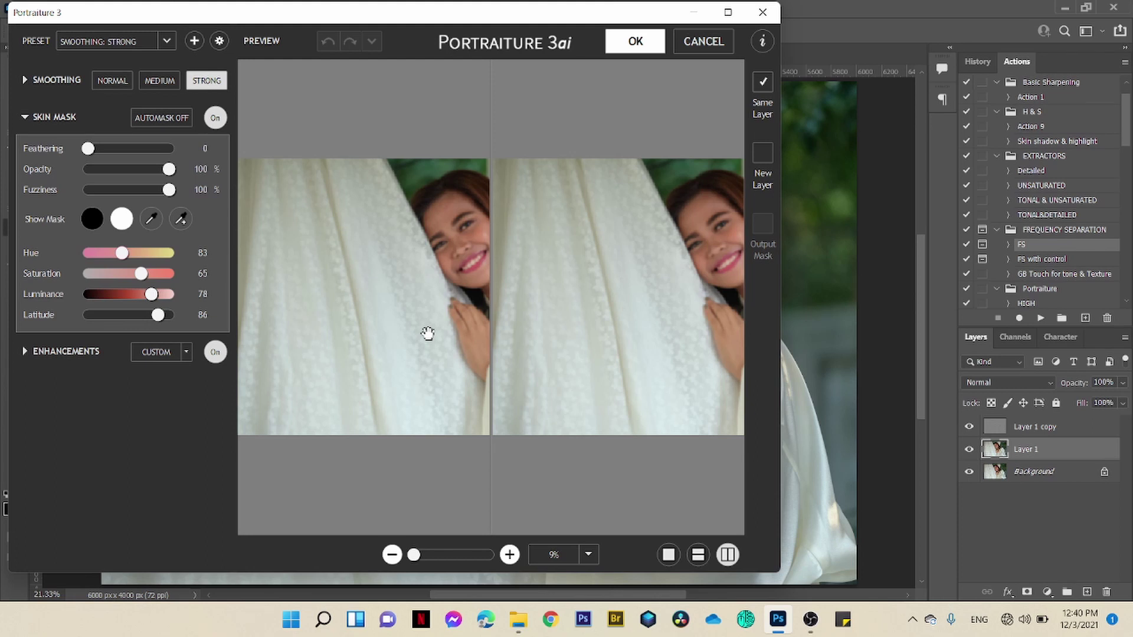
Step: Switch to normal smoothing and magnify the preview to 41% centred on the face
{"action": "left_click", "coordinate": [101, 87]}
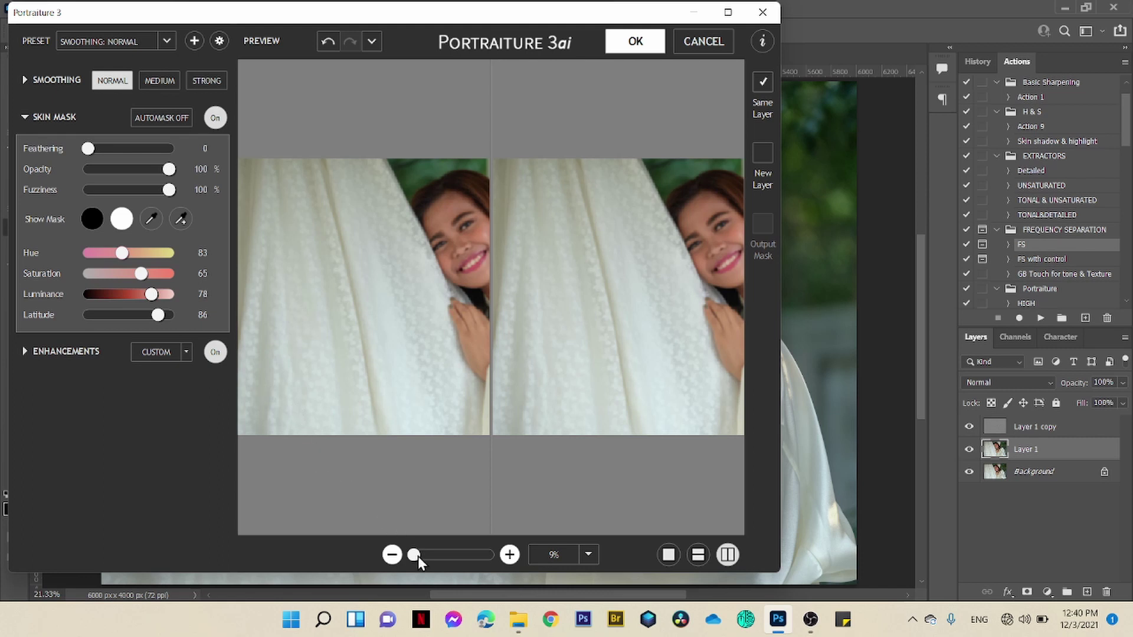
{"action": "left_click_drag", "start_coordinate": [520, 389], "coordinate": [452, 405]}
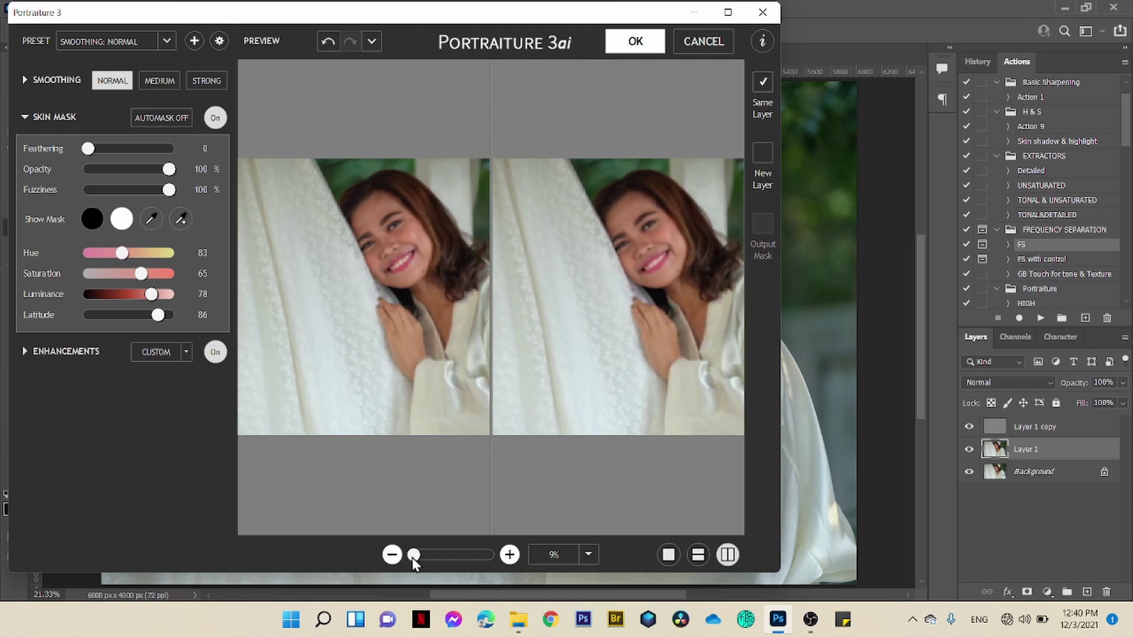
{"action": "left_click_drag", "start_coordinate": [419, 557], "coordinate": [426, 557]}
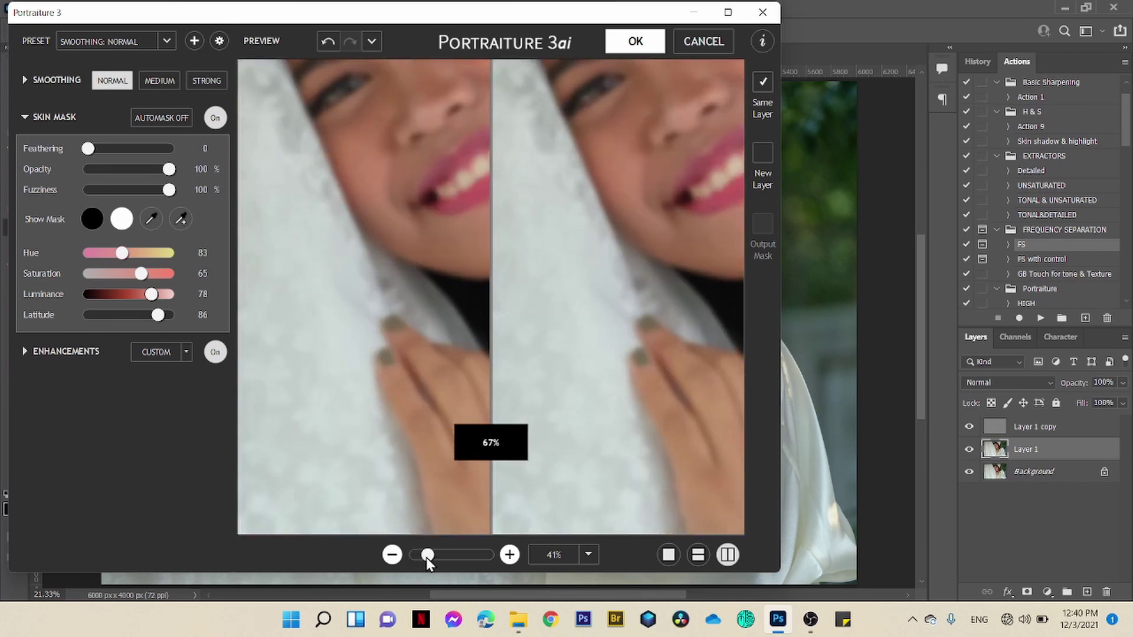
{"action": "left_click_drag", "start_coordinate": [522, 403], "coordinate": [455, 492]}
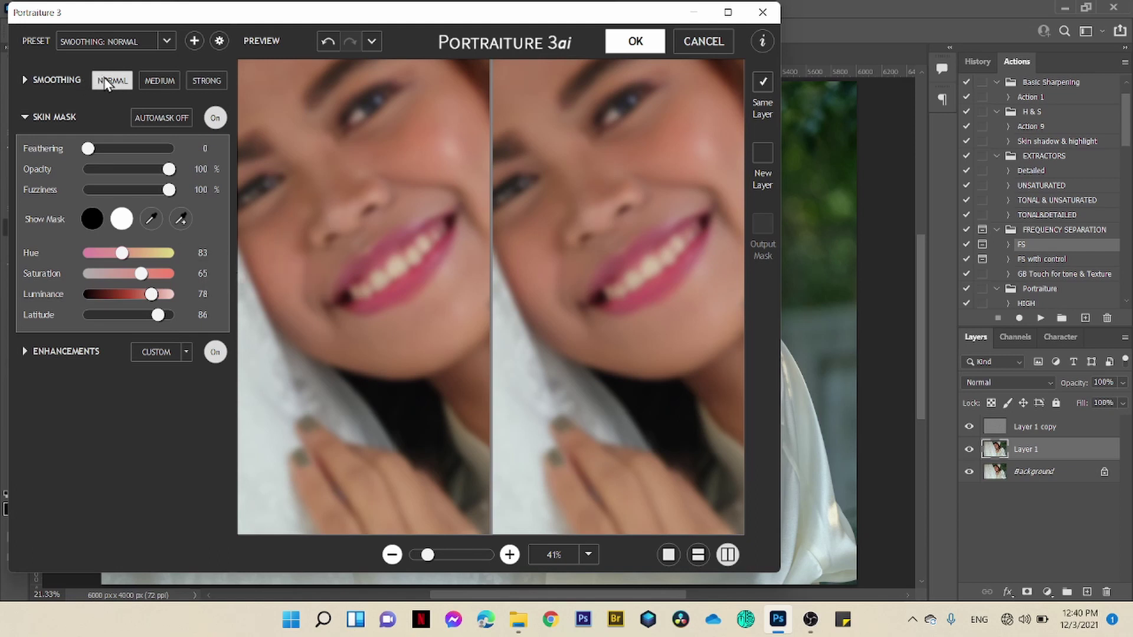
Step: Try the Default and Smoothing: Normal presets, settling on Smoothing: Medium
{"action": "left_click", "coordinate": [166, 42]}
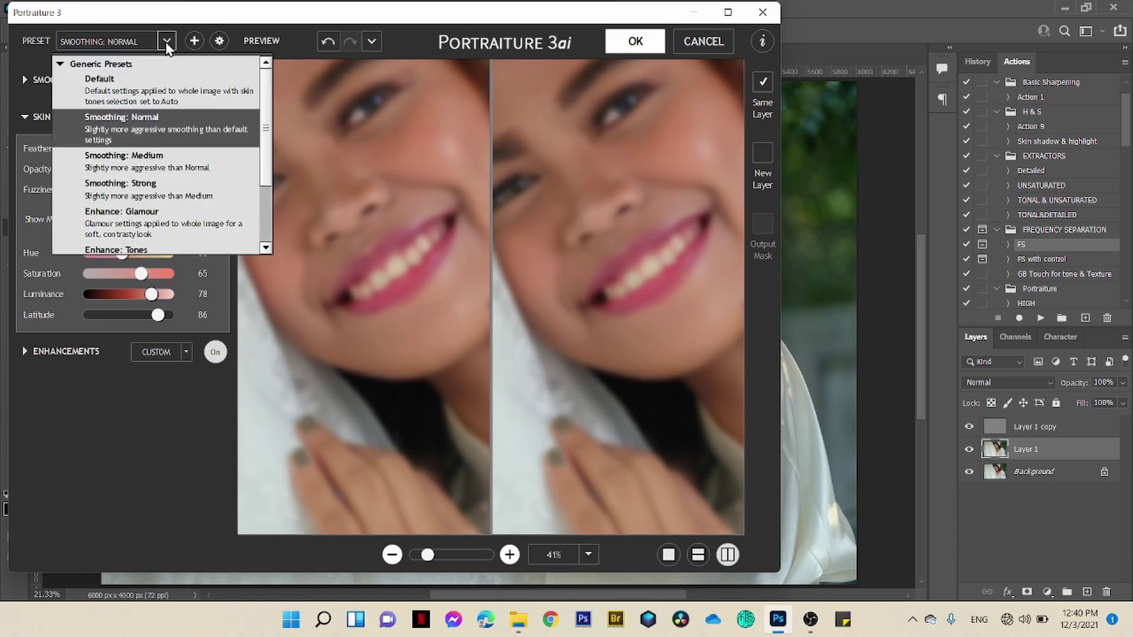
{"action": "left_click", "coordinate": [134, 88]}
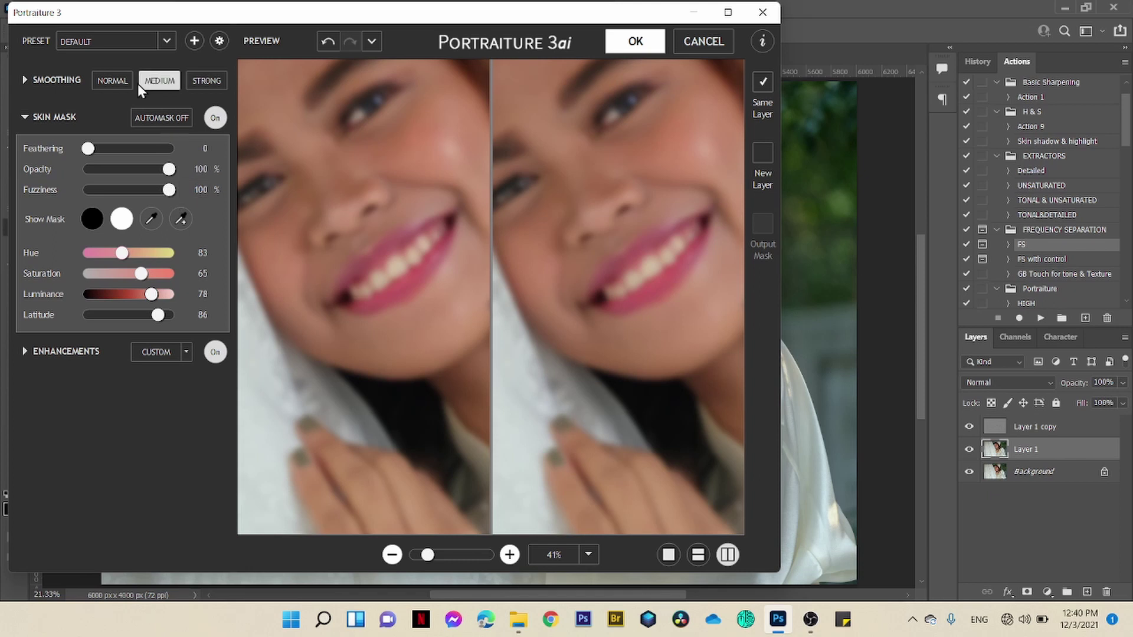
{"action": "left_click", "coordinate": [165, 42]}
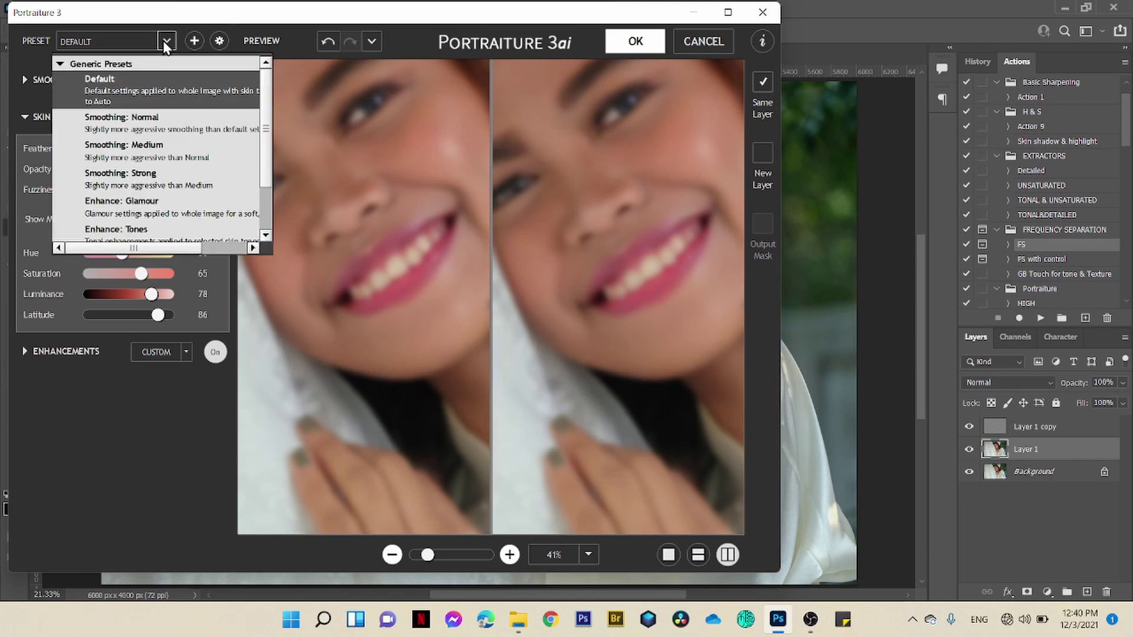
{"action": "left_click", "coordinate": [136, 122]}
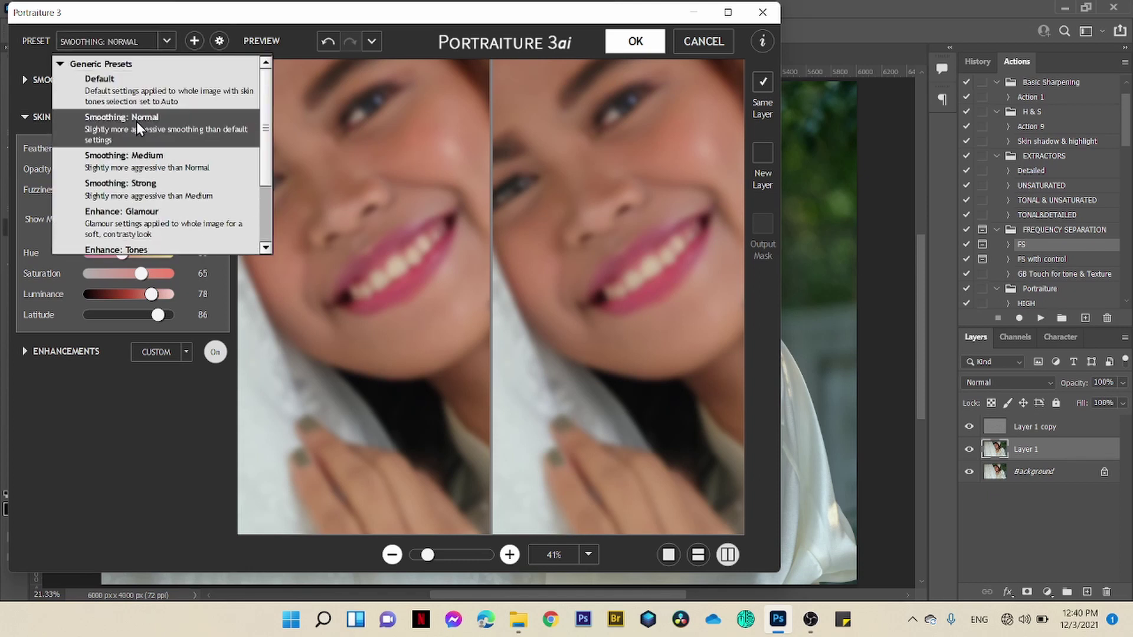
{"action": "left_click", "coordinate": [167, 39]}
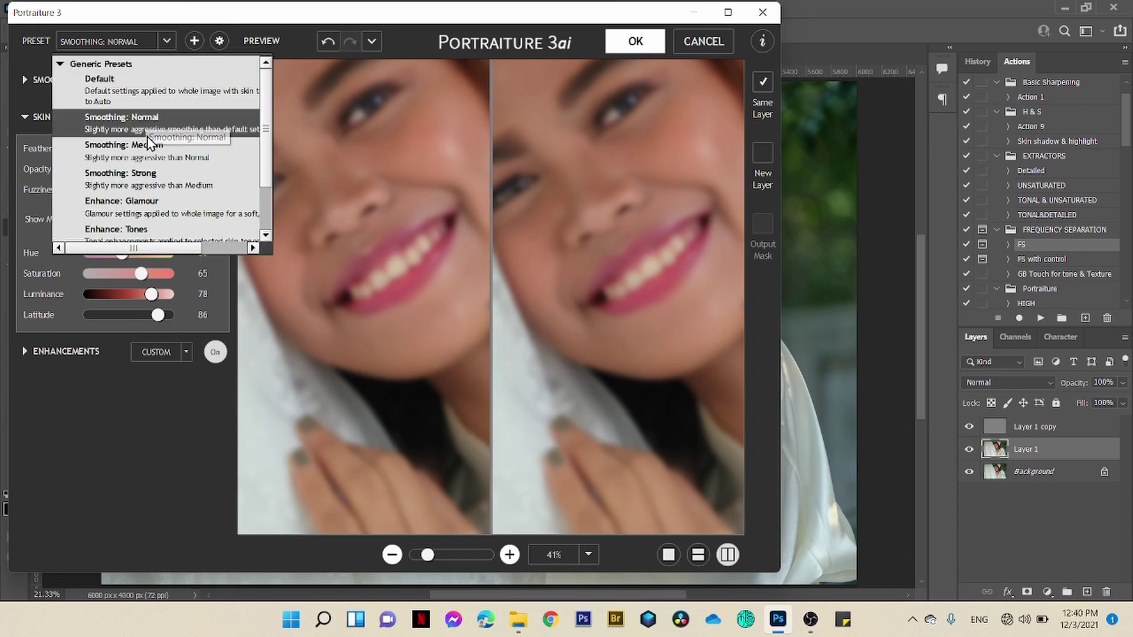
{"action": "left_click", "coordinate": [146, 153]}
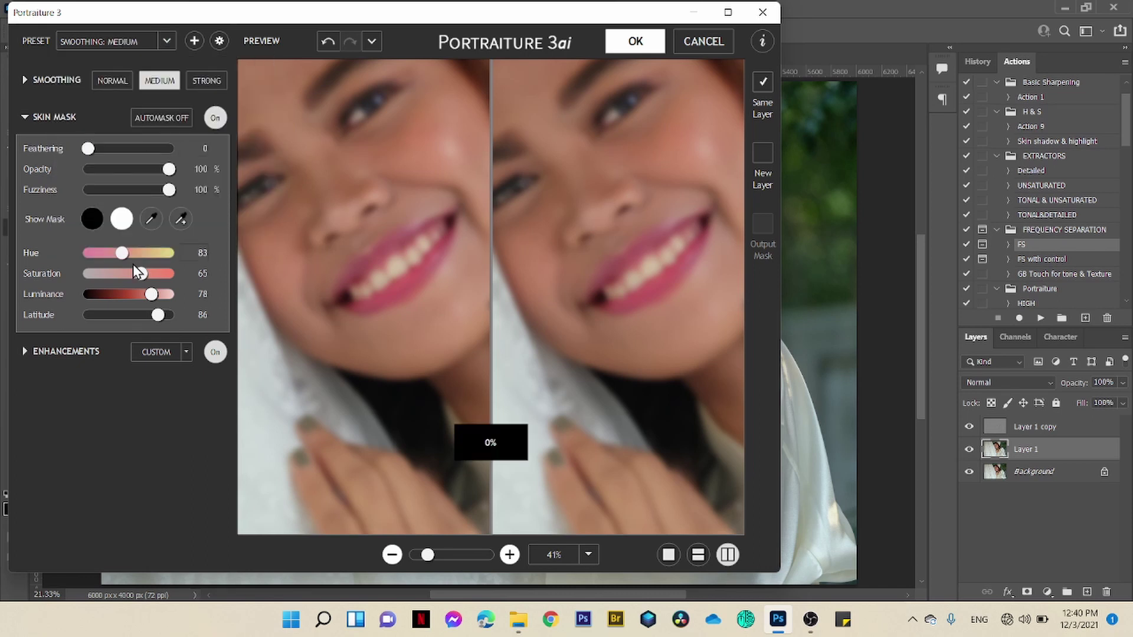
Step: Set Enhancements Sharpness 3 and Brightness +1, then apply the smoothing
{"action": "left_click", "coordinate": [27, 352]}
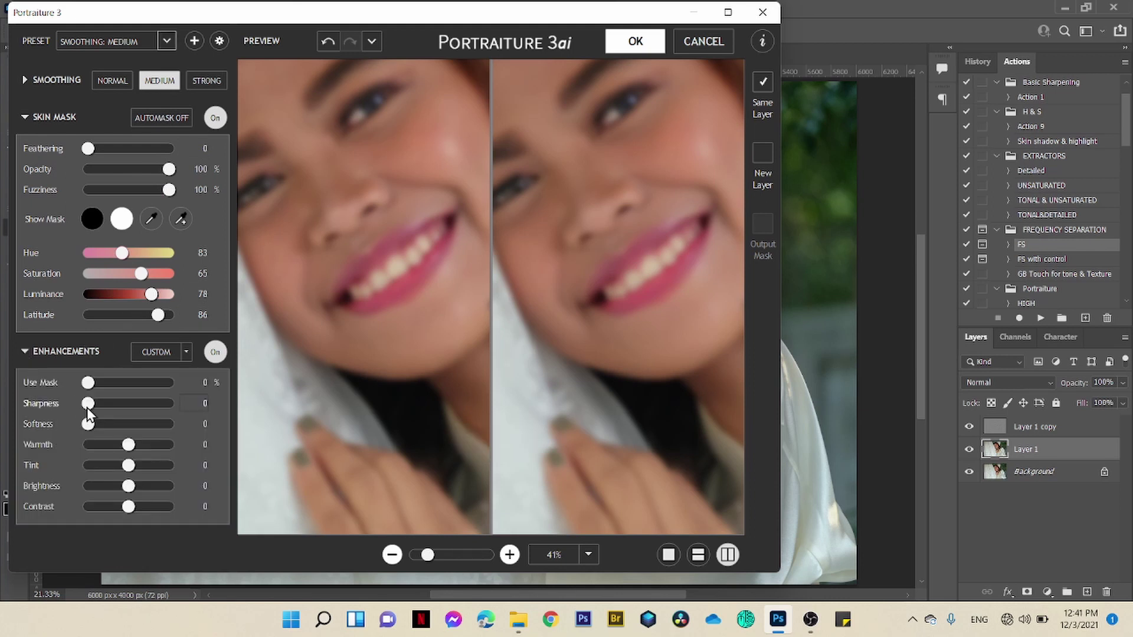
{"action": "left_click_drag", "start_coordinate": [88, 403], "coordinate": [92, 406]}
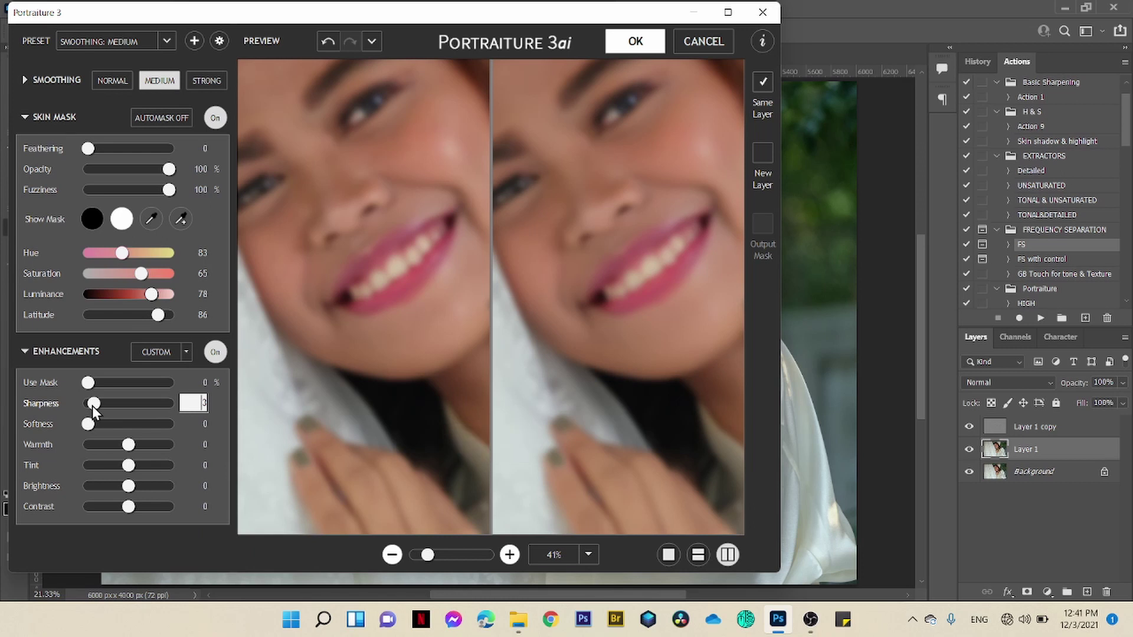
{"action": "left_click", "coordinate": [131, 489]}
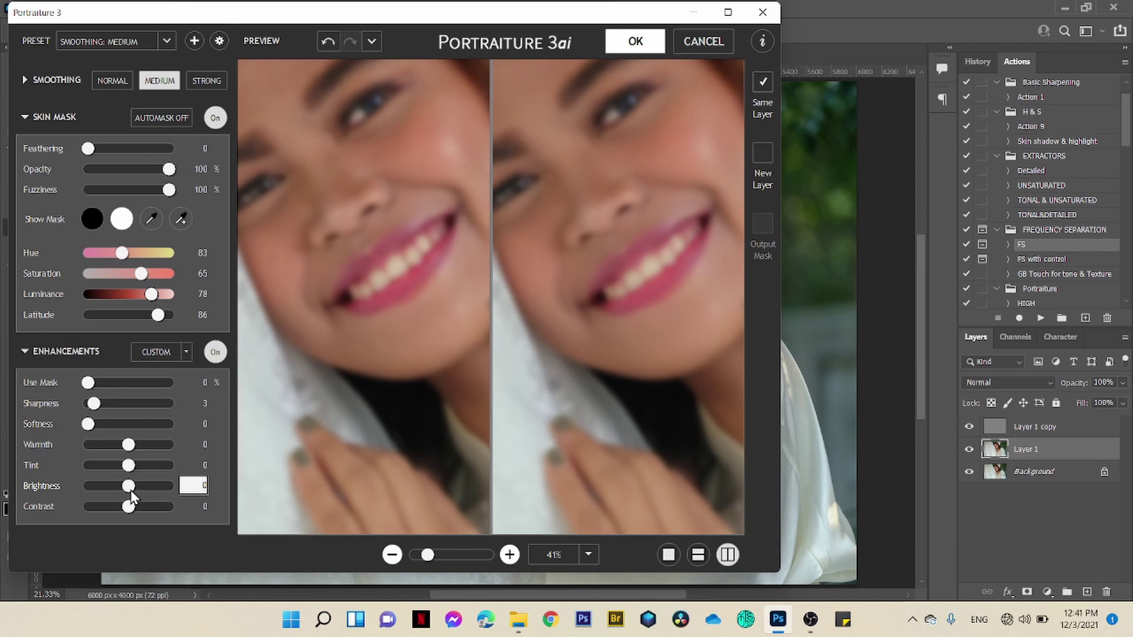
{"action": "left_click_drag", "start_coordinate": [129, 490], "coordinate": [132, 490]}
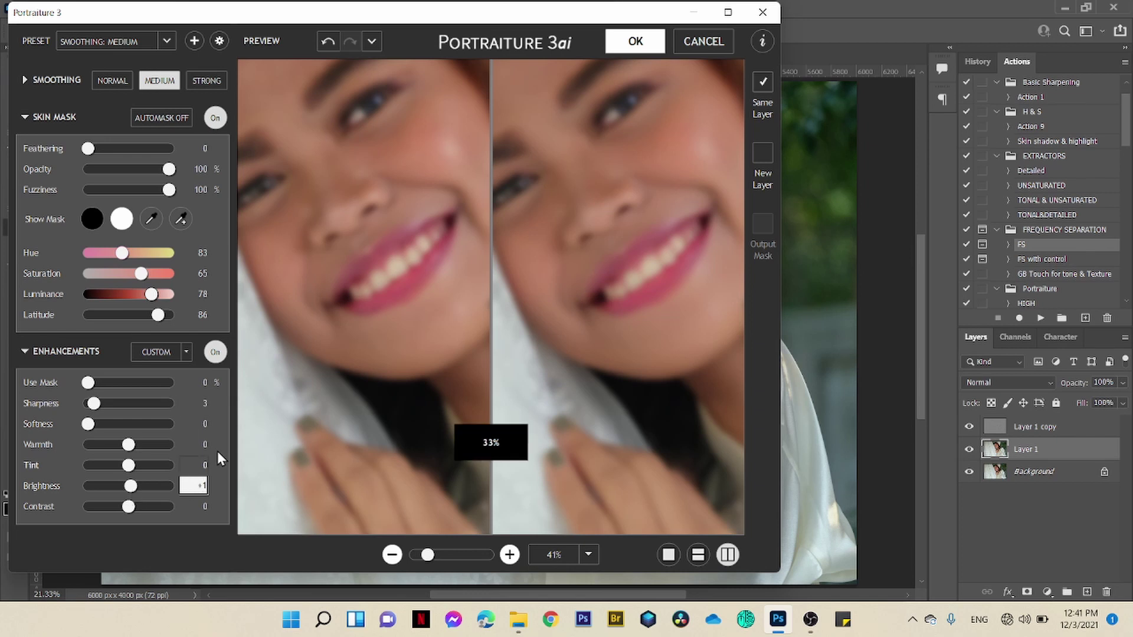
{"action": "left_click", "coordinate": [643, 44]}
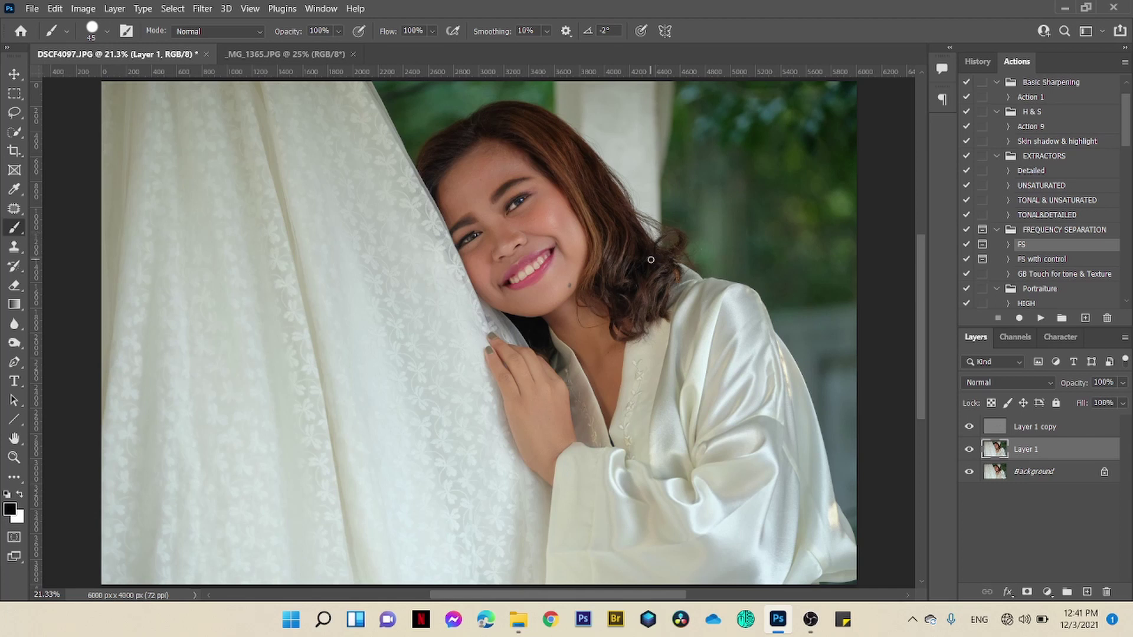
Step: Zoom to 66.7% on the face and select Layer 1 together with Layer 1 copy
{"action": "key", "text": "ctrl+plus"}
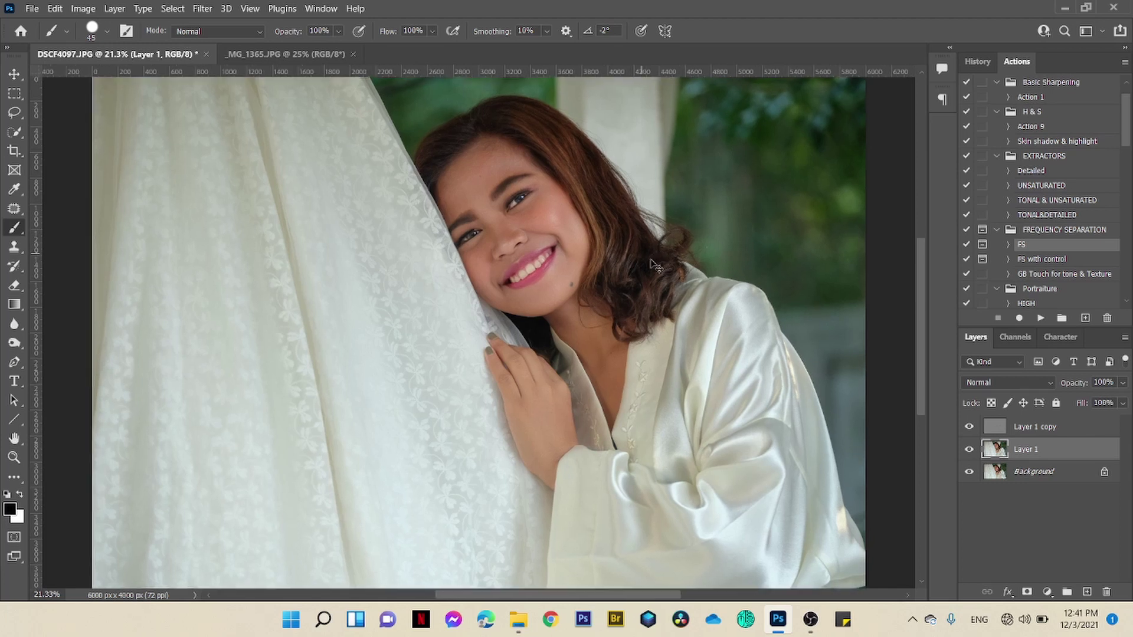
{"action": "key", "text": "ctrl+plus"}
{"action": "key", "text": "ctrl+plus"}
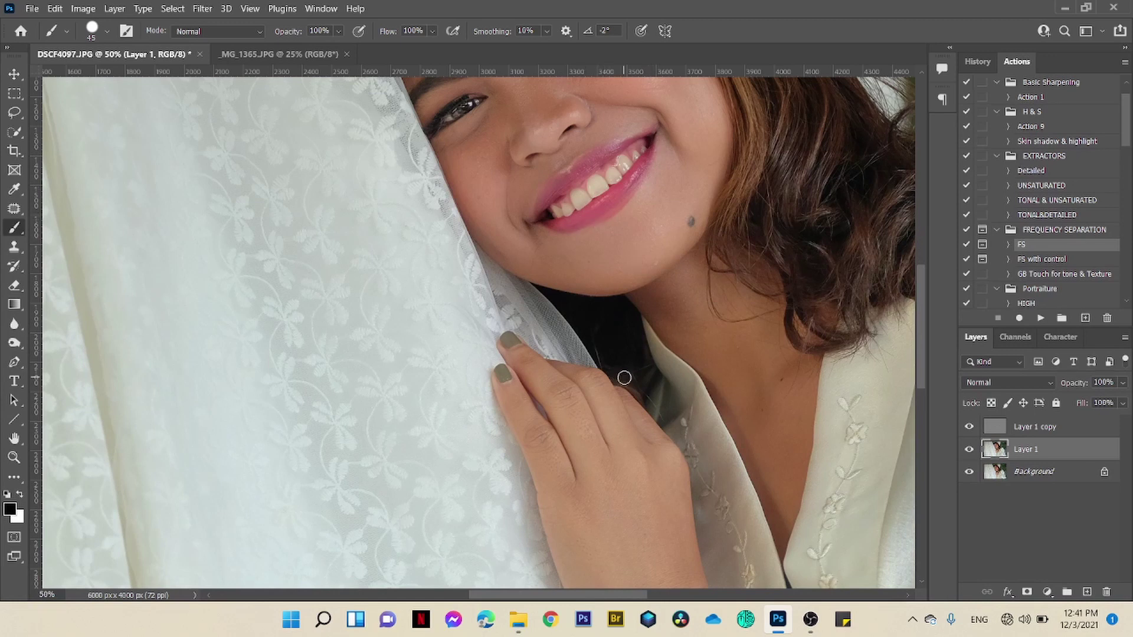
{"action": "scroll", "coordinate": [624, 378], "scroll_direction": "up", "scroll_amount": 3}
{"action": "scroll", "coordinate": [624, 378], "scroll_direction": "up", "scroll_amount": 2}
{"action": "scroll", "coordinate": [624, 378], "scroll_direction": "up", "scroll_amount": 2}
{"action": "scroll", "coordinate": [624, 378], "scroll_direction": "up", "scroll_amount": 1}
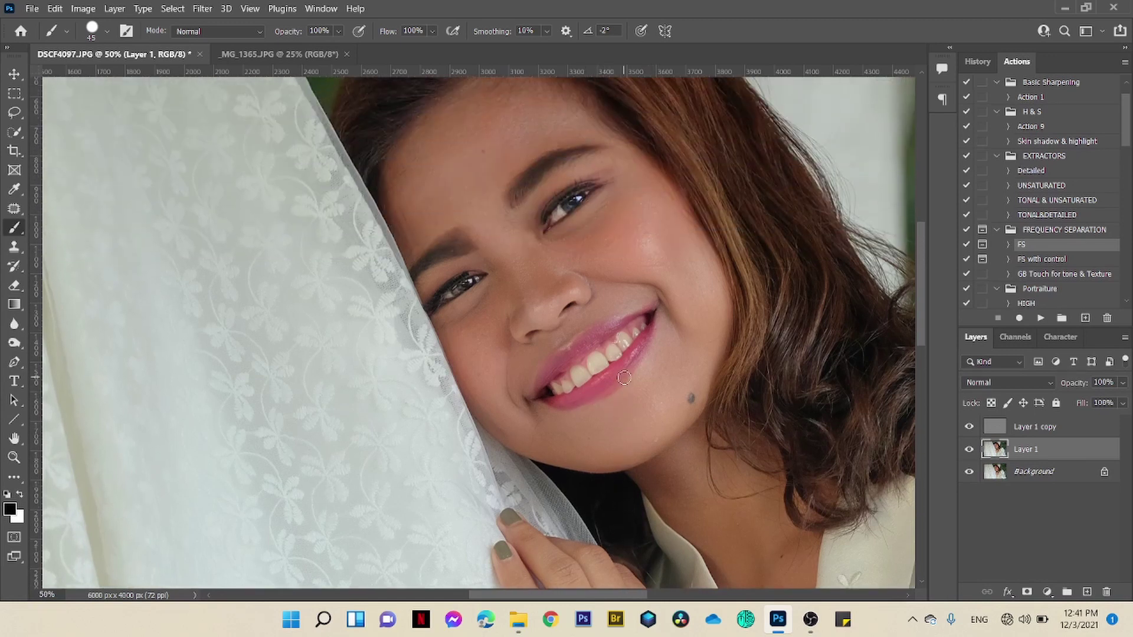
{"action": "scroll", "coordinate": [624, 378], "scroll_direction": "up", "scroll_amount": 1}
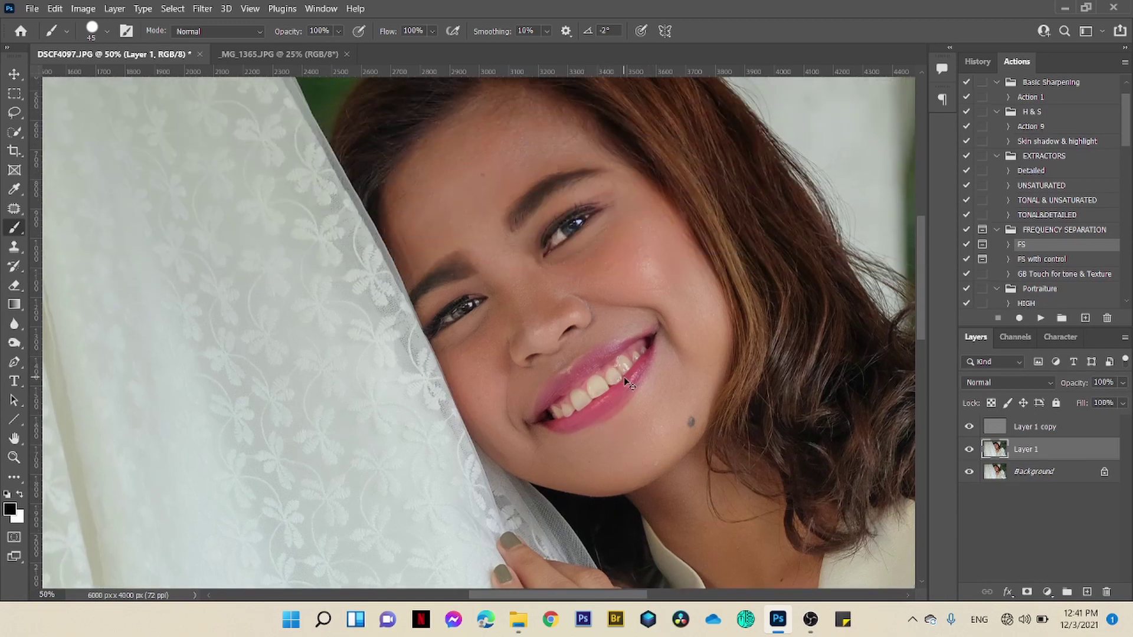
{"action": "scroll", "coordinate": [624, 378], "scroll_direction": "up", "scroll_amount": 1}
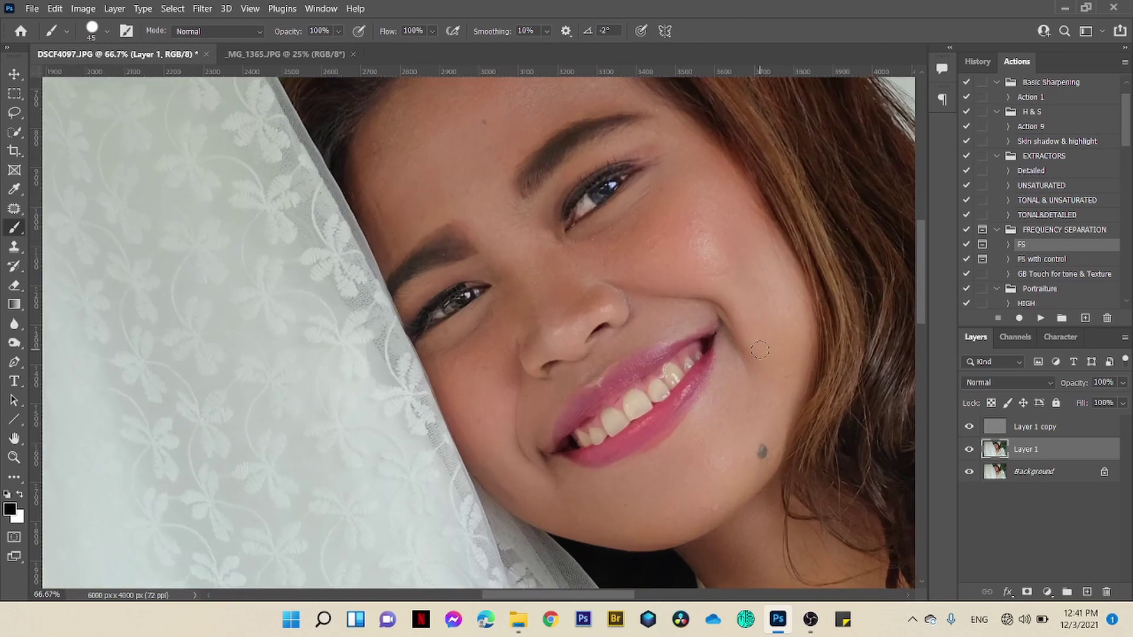
{"action": "left_click", "coordinate": [1056, 427], "text": "shift"}
Step: Group both separation layers into Group 1 and toggle it to compare with the original
{"action": "key", "text": "ctrl+g"}
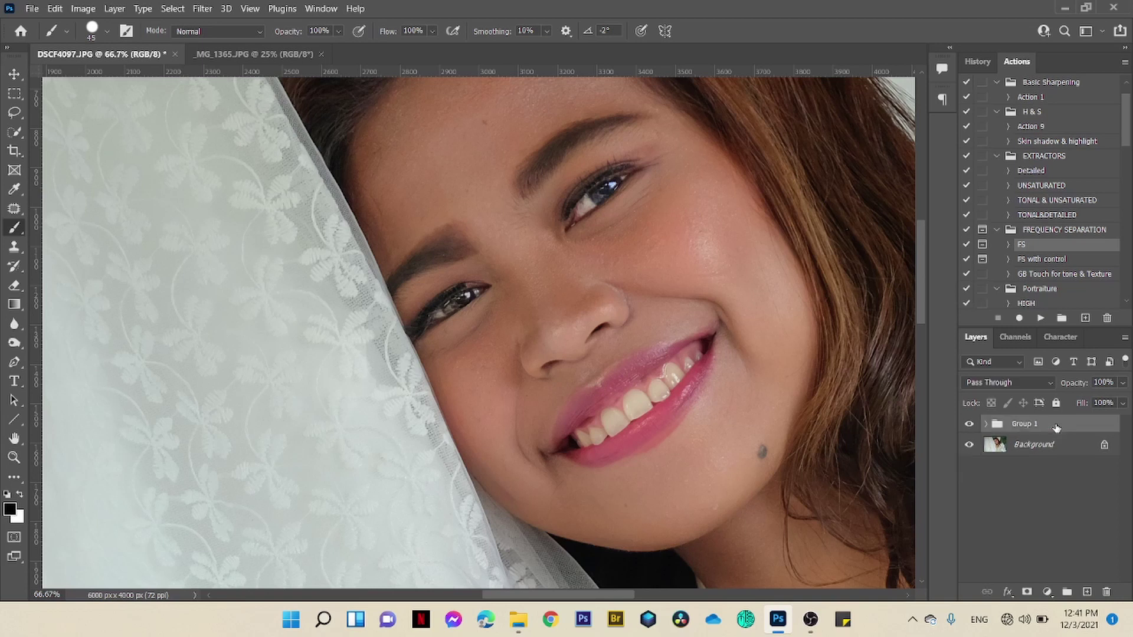
{"action": "left_click", "coordinate": [969, 424]}
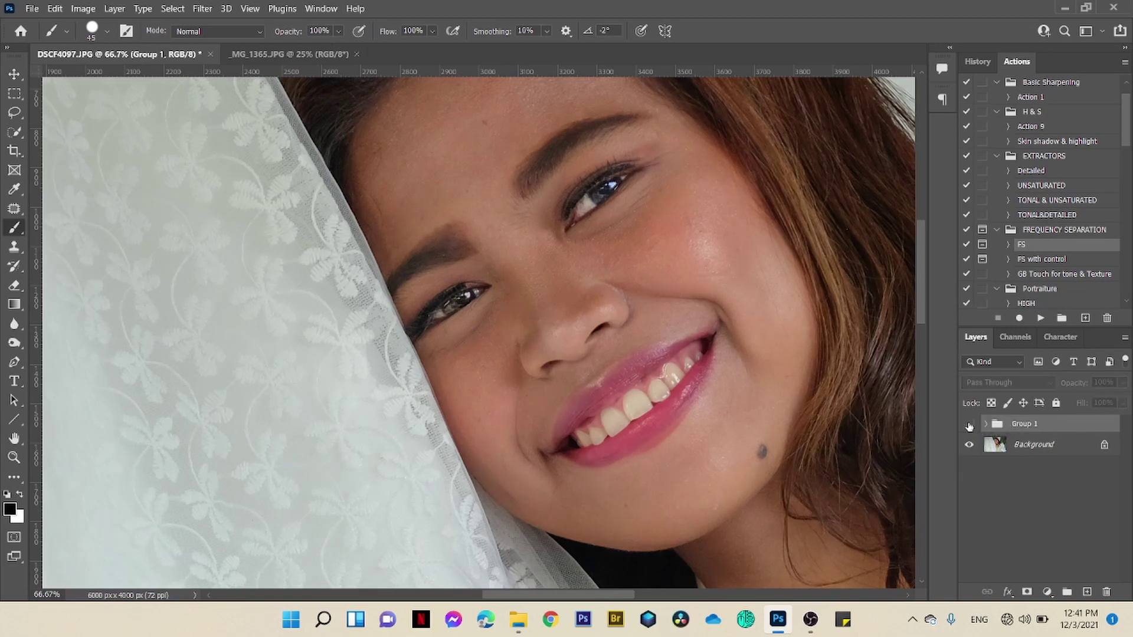
{"action": "left_click", "coordinate": [968, 424]}
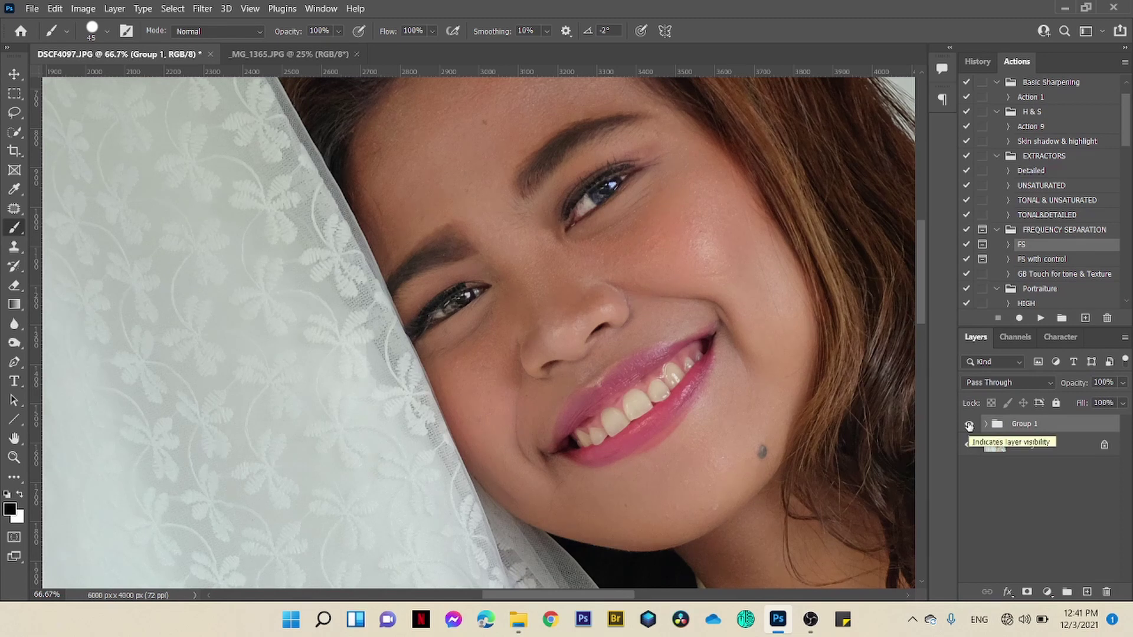
{"action": "left_click", "coordinate": [969, 424]}
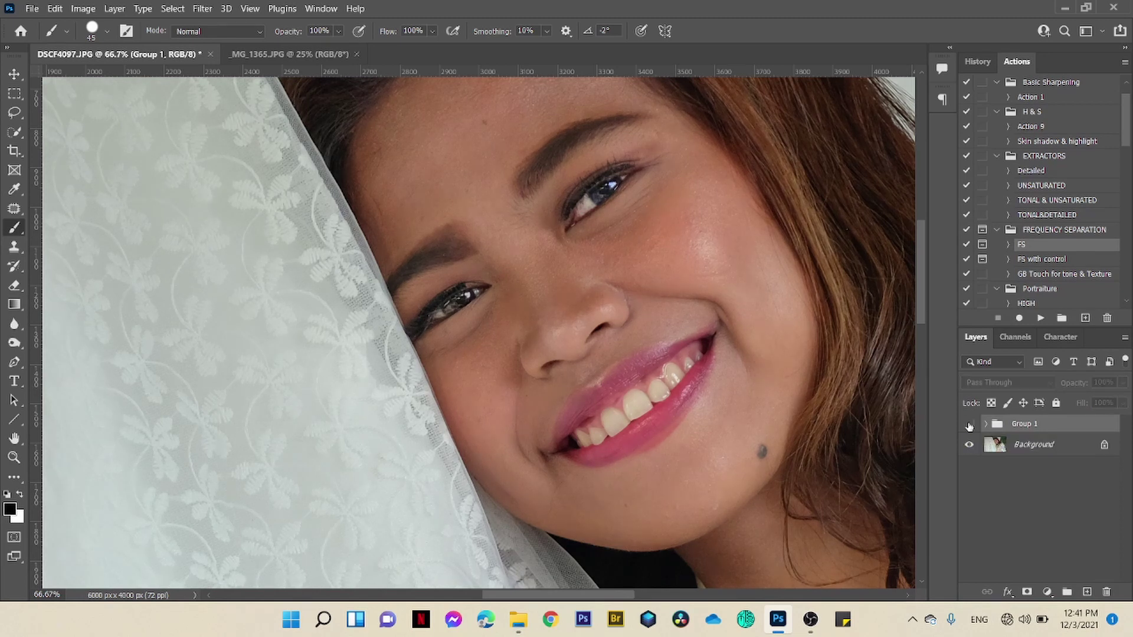
{"action": "left_click", "coordinate": [968, 424]}
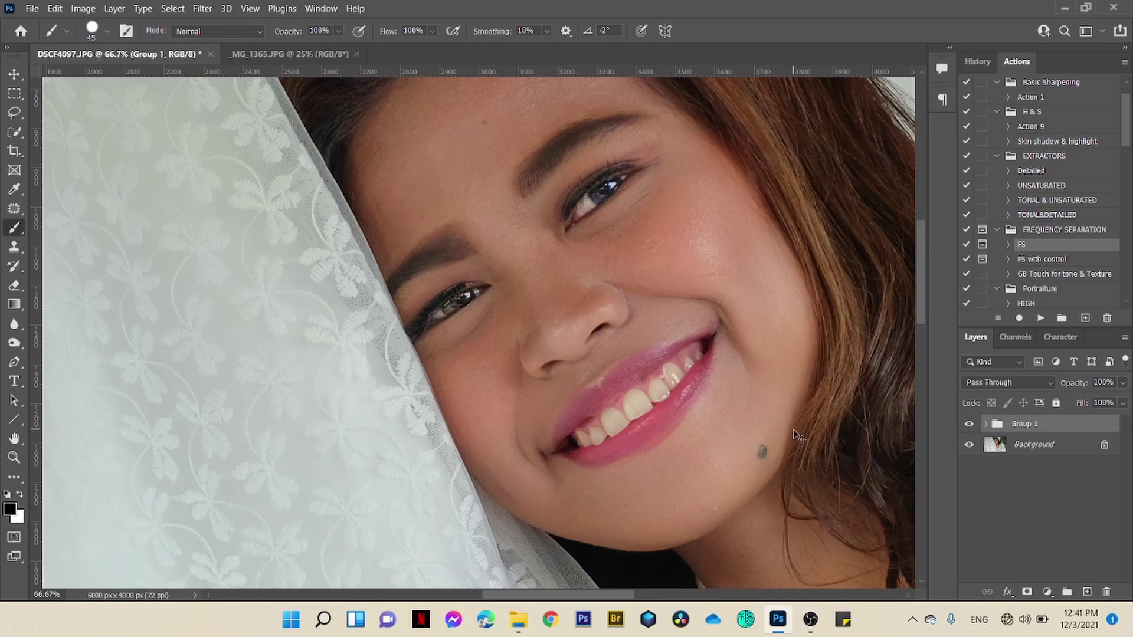
Step: Compare the smoothed skin up close, then flatten Group 1 into the Background layer
{"action": "key", "text": "ctrl+plus"}
{"action": "key", "text": "ctrl+plus"}
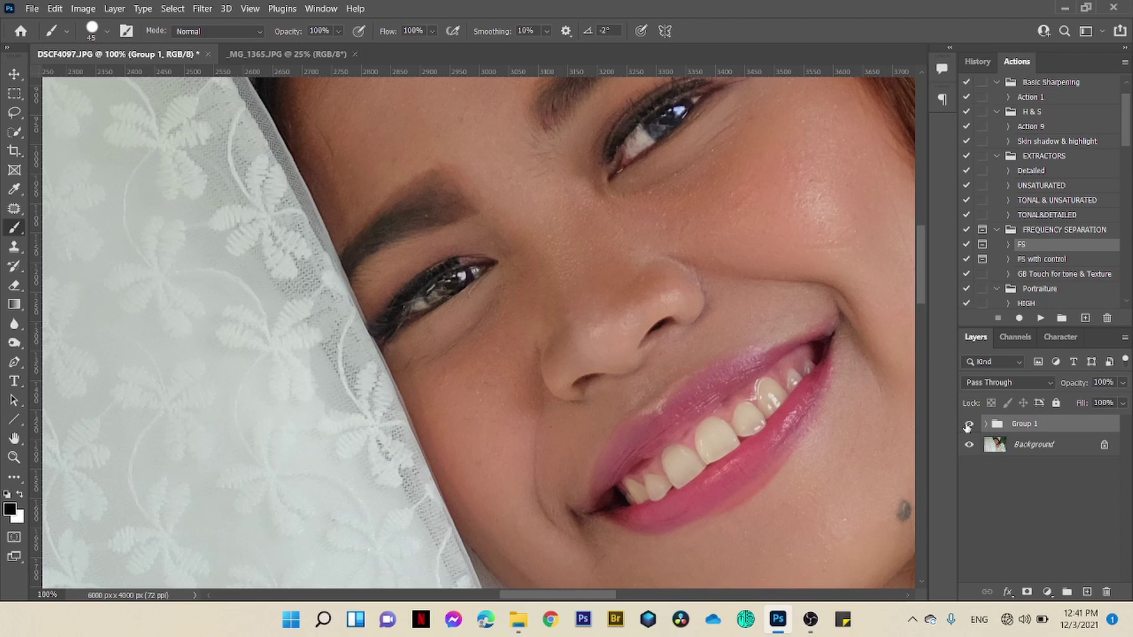
{"action": "left_click", "coordinate": [967, 424]}
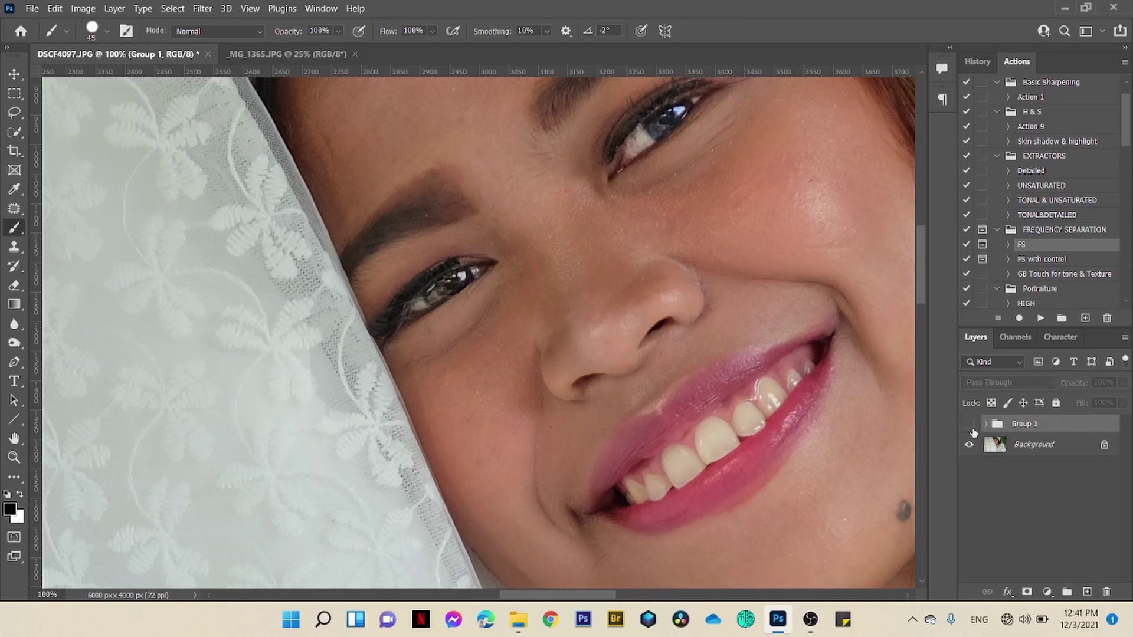
{"action": "key", "text": "ctrl+minus"}
{"action": "key", "text": "ctrl+minus"}
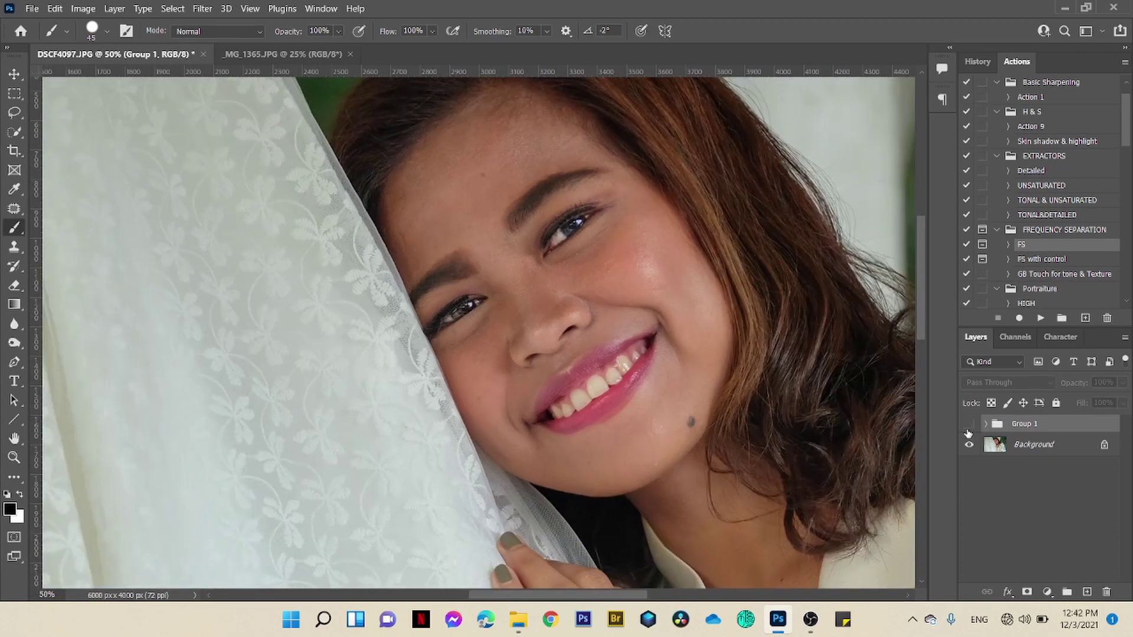
{"action": "left_click", "coordinate": [968, 425]}
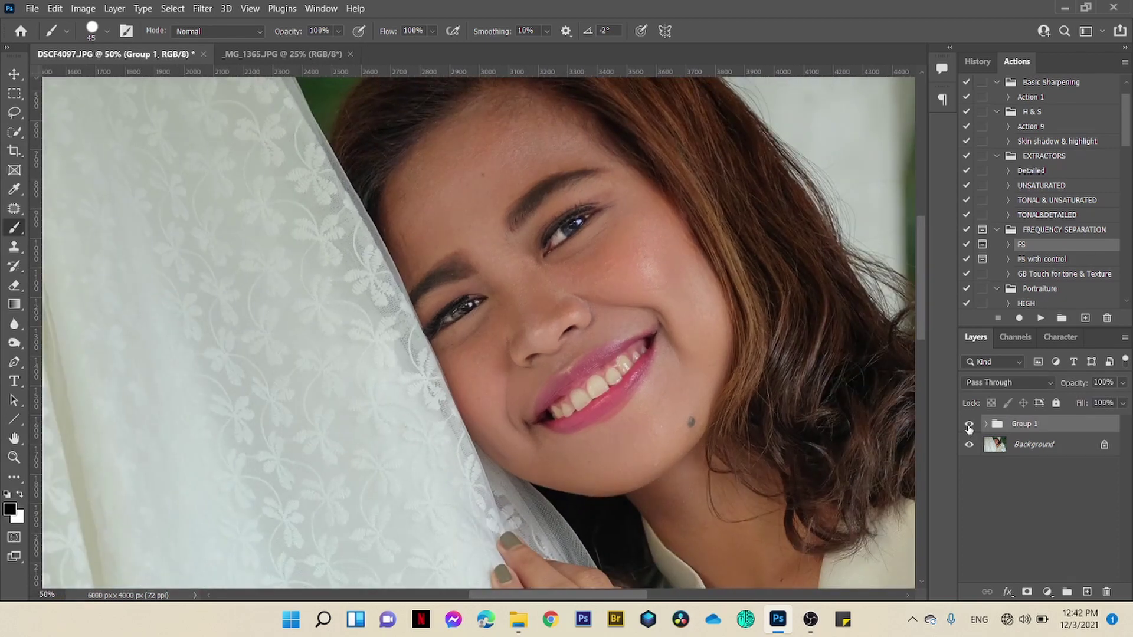
{"action": "left_click", "coordinate": [968, 425]}
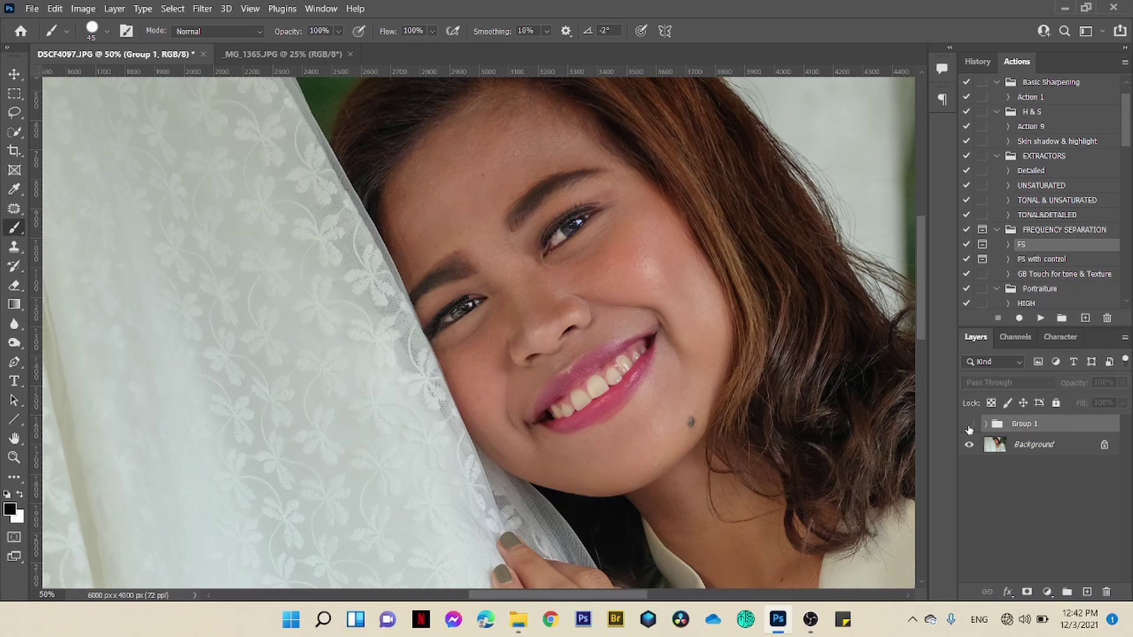
{"action": "left_click", "coordinate": [968, 426]}
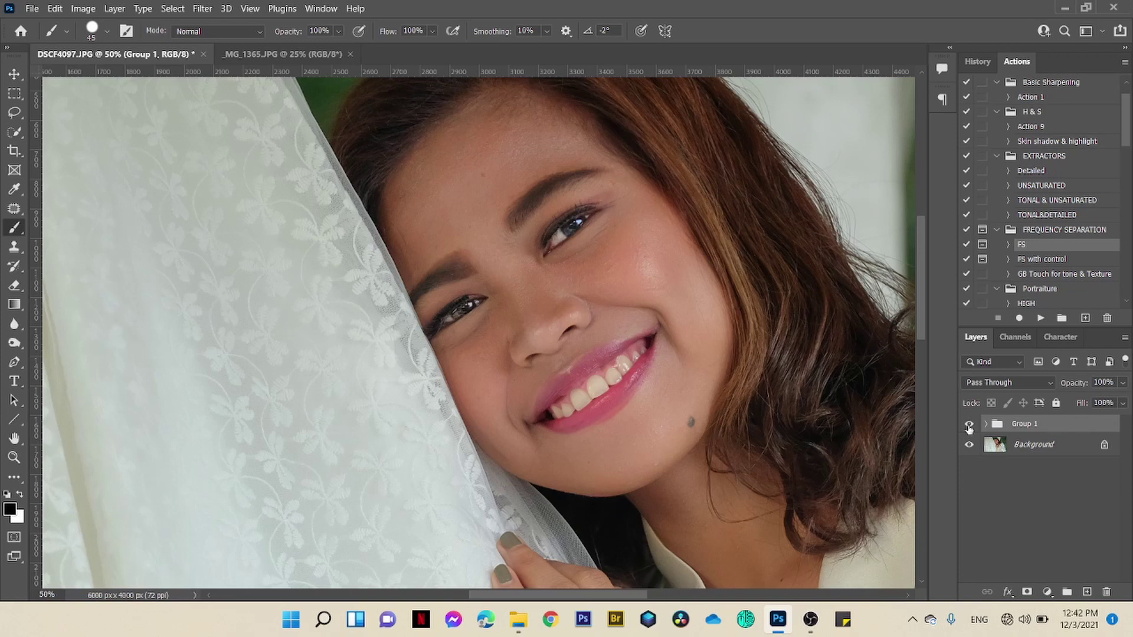
{"action": "key", "text": "Delete"}
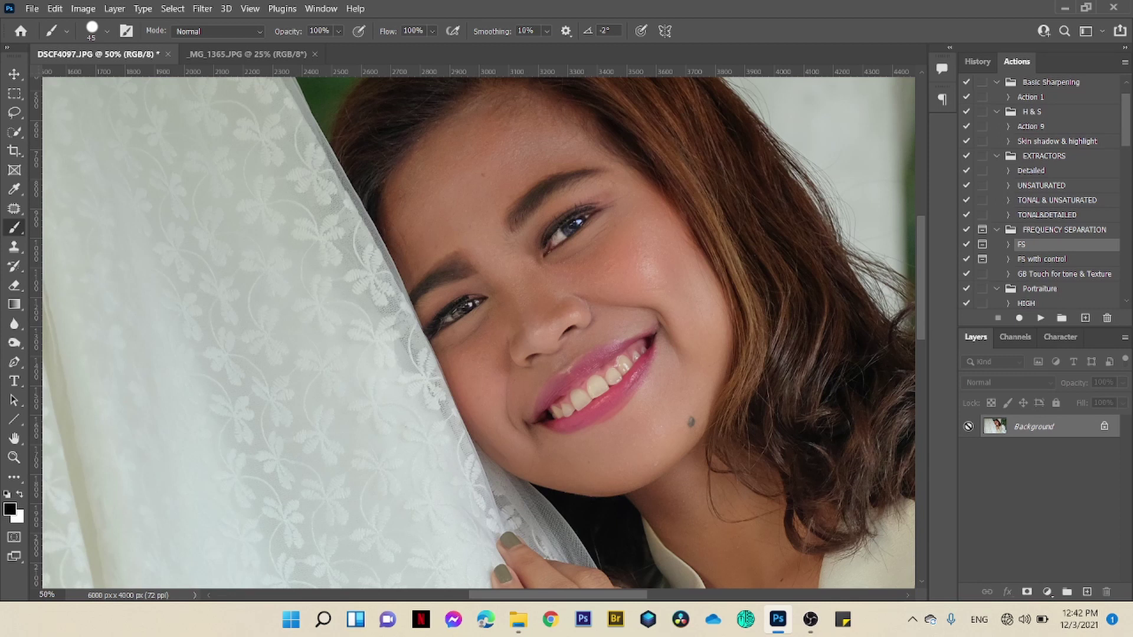
Step: Save the portrait as PNG 'with FS.png' on this computer and close _MG_1365.JPG
{"action": "key", "text": "ctrl+shift+s"}
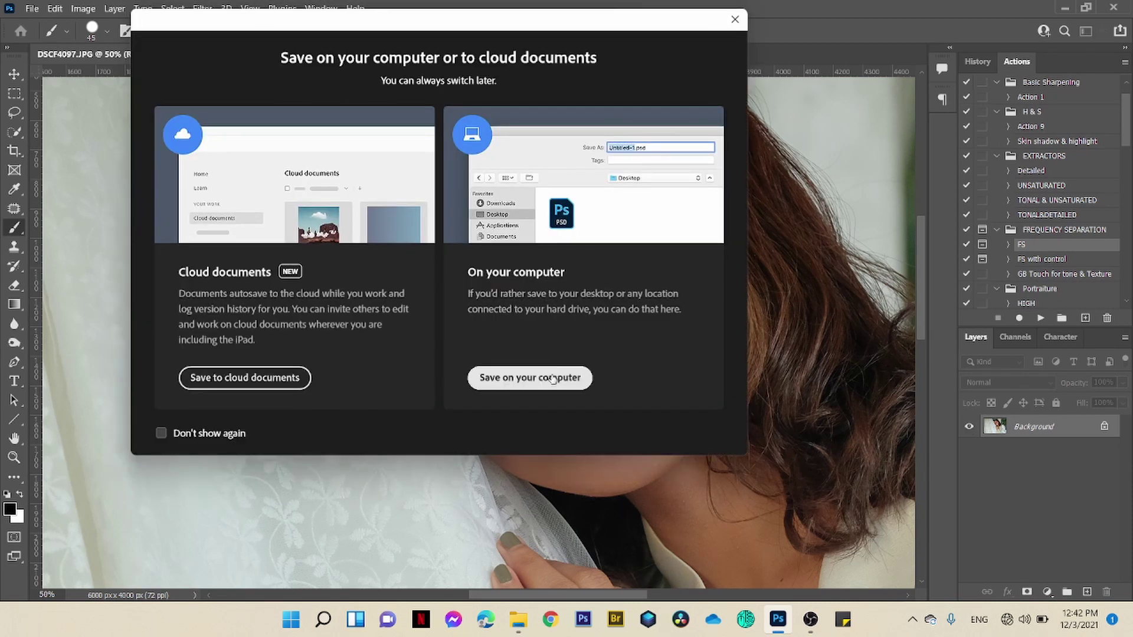
{"action": "left_click", "coordinate": [554, 376]}
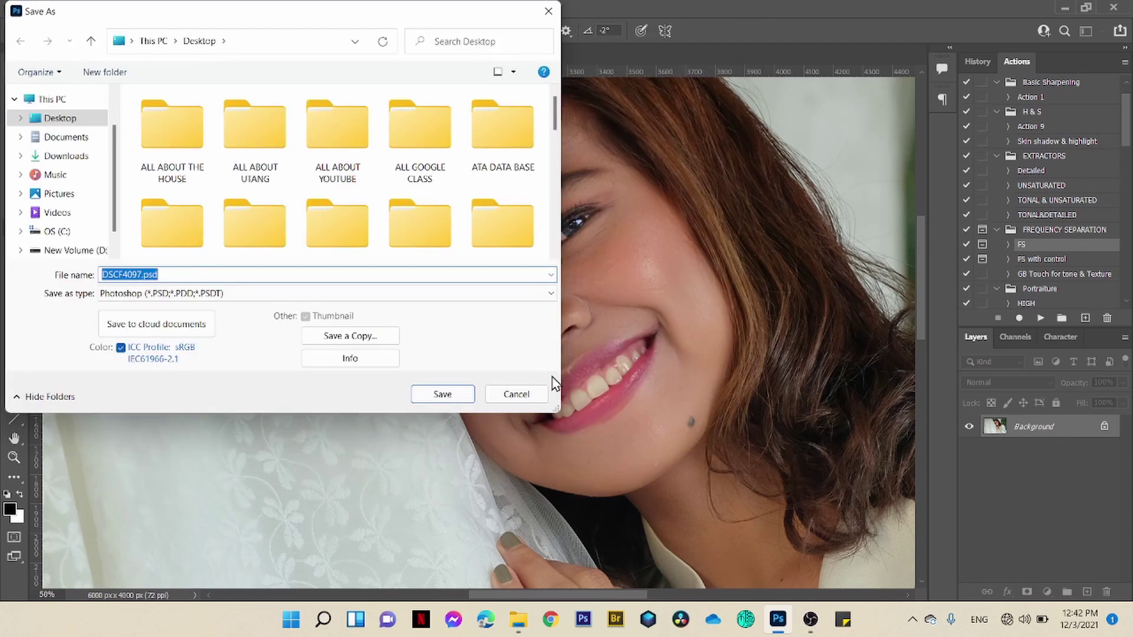
{"action": "type", "text": "with FS"}
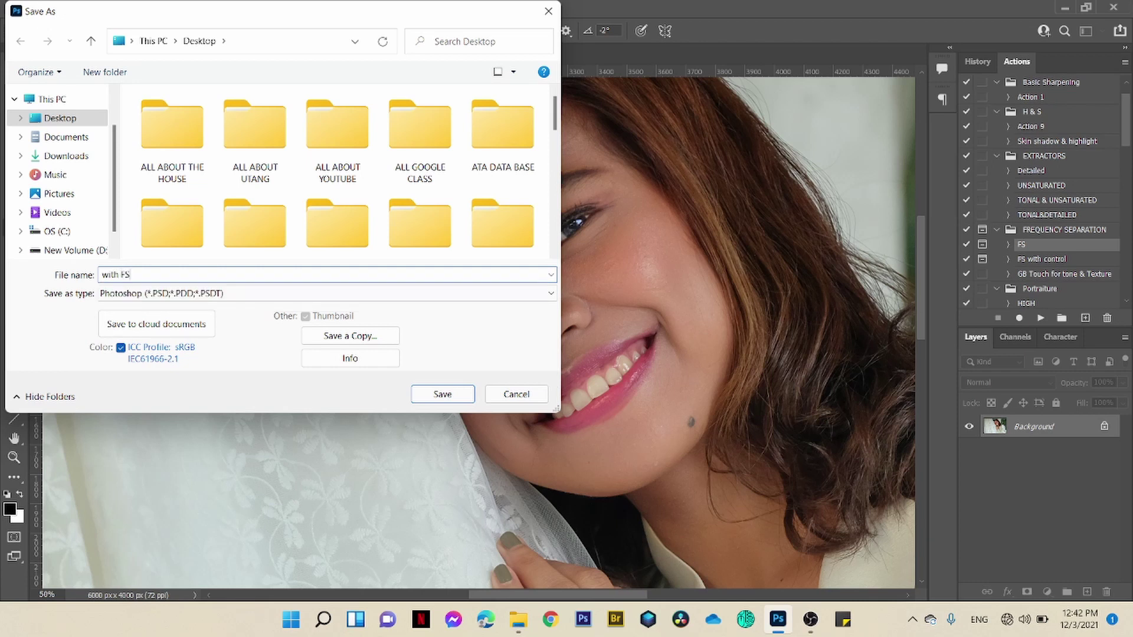
{"action": "left_click", "coordinate": [552, 294]}
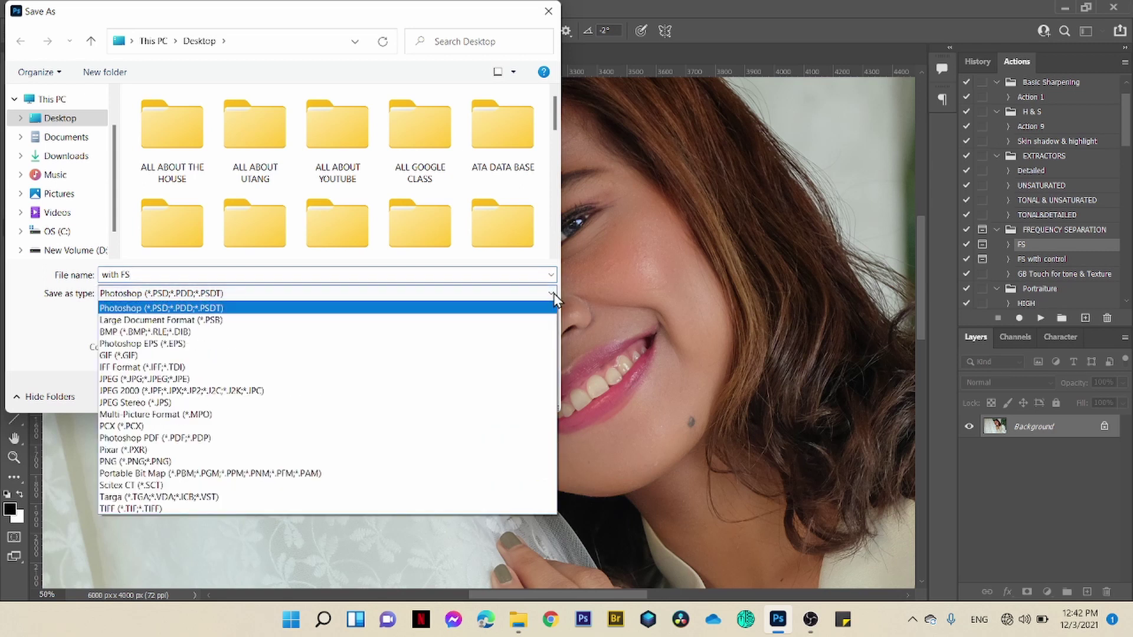
{"action": "left_click", "coordinate": [367, 466]}
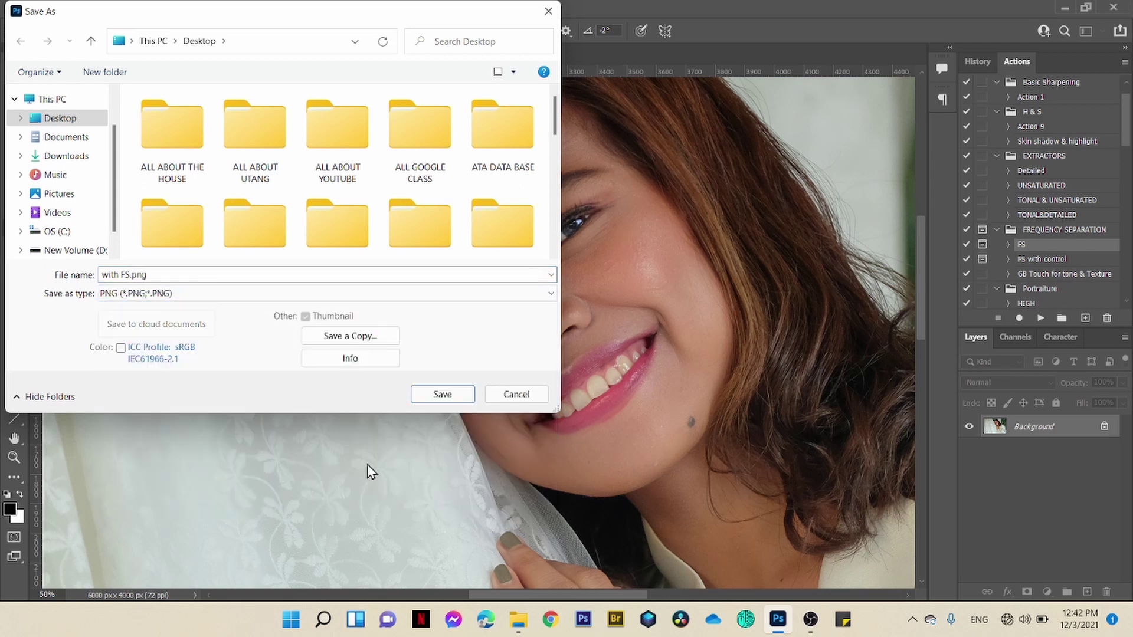
{"action": "left_click", "coordinate": [455, 401]}
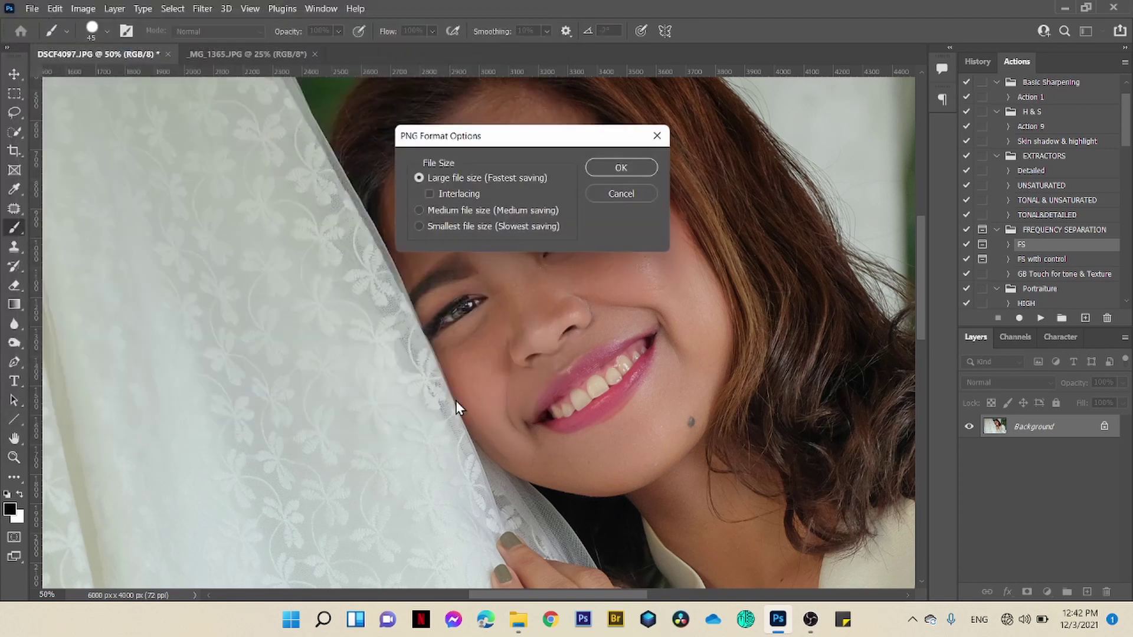
{"action": "left_click", "coordinate": [639, 167]}
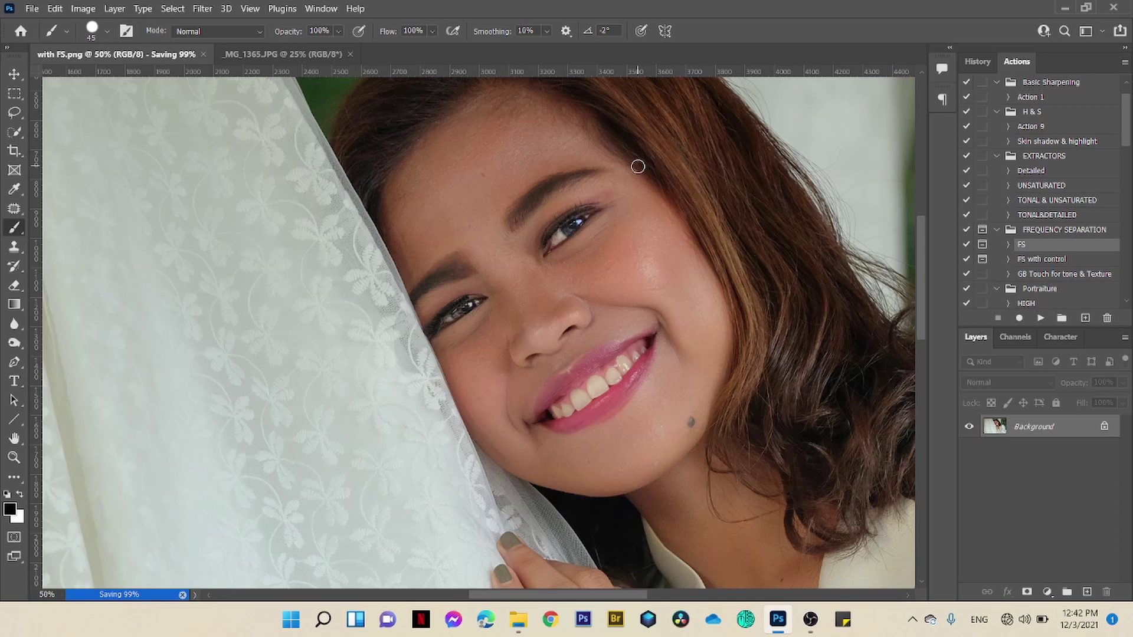
{"action": "key", "text": "ctrl+0"}
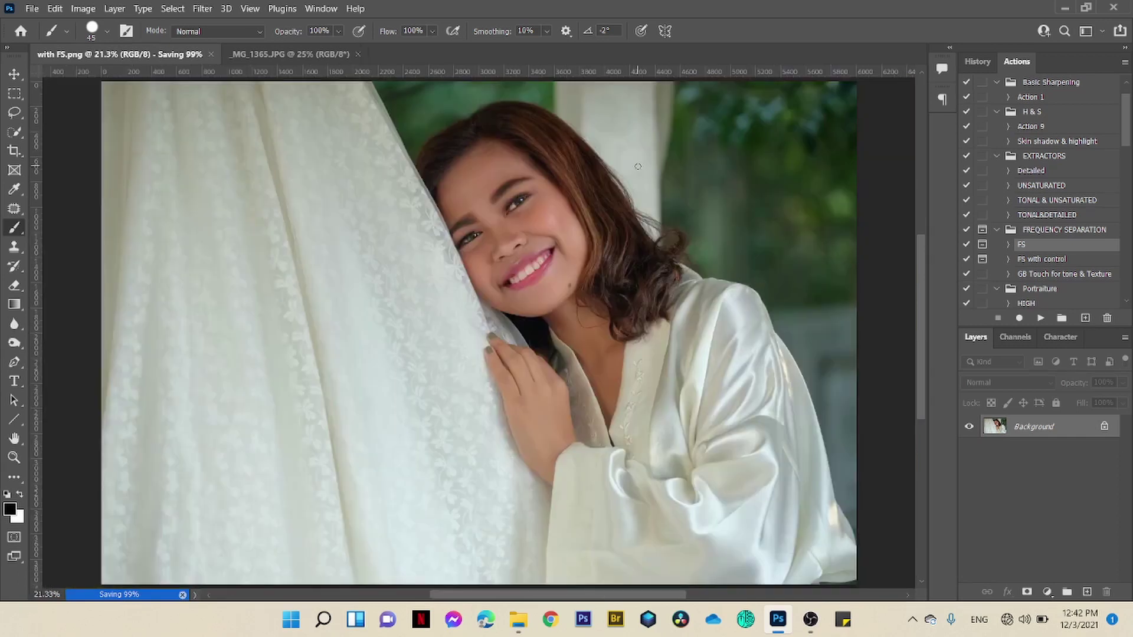
{"action": "left_click", "coordinate": [358, 52]}
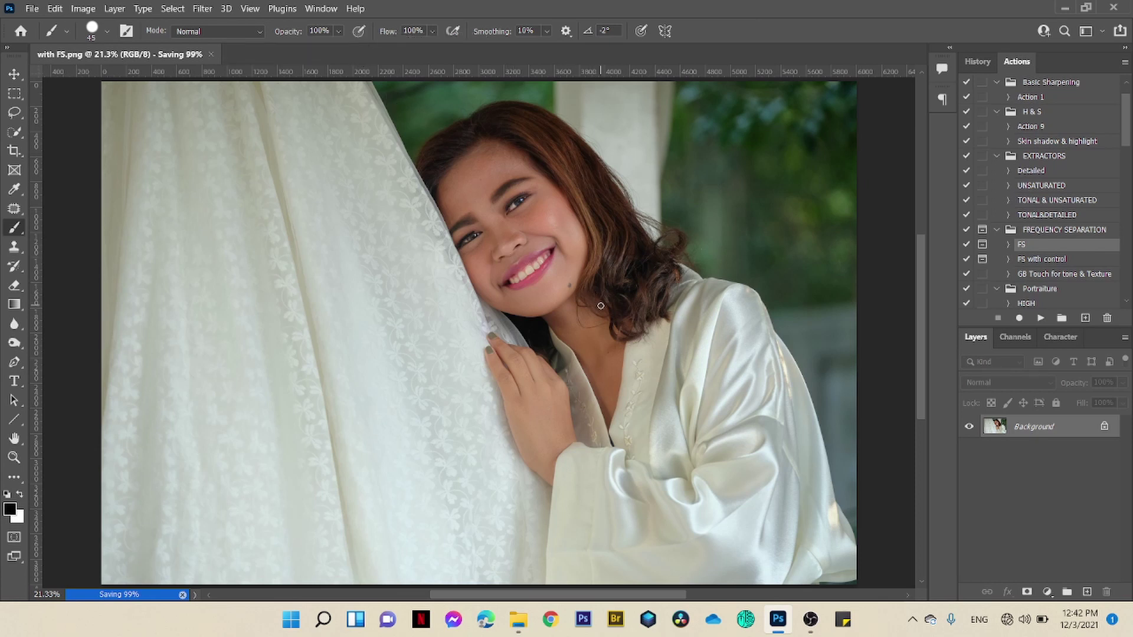
Step: Drag DSCF4097.JPG from the Desktop in File Explorer into Photoshop as a new document
{"action": "left_click", "coordinate": [518, 623]}
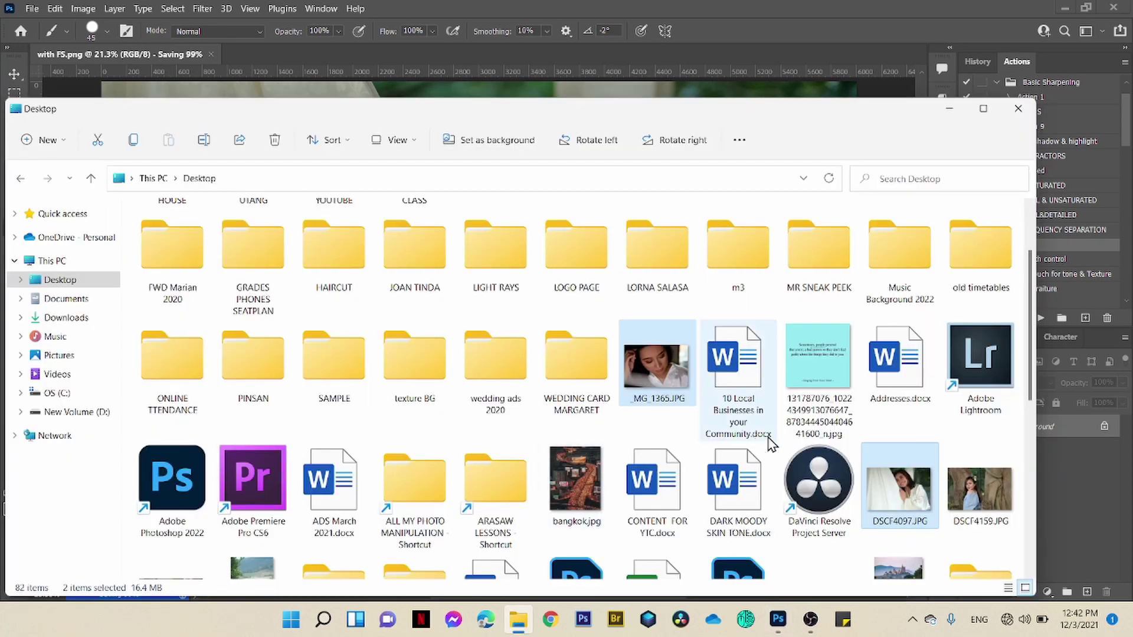
{"action": "left_click", "coordinate": [687, 437]}
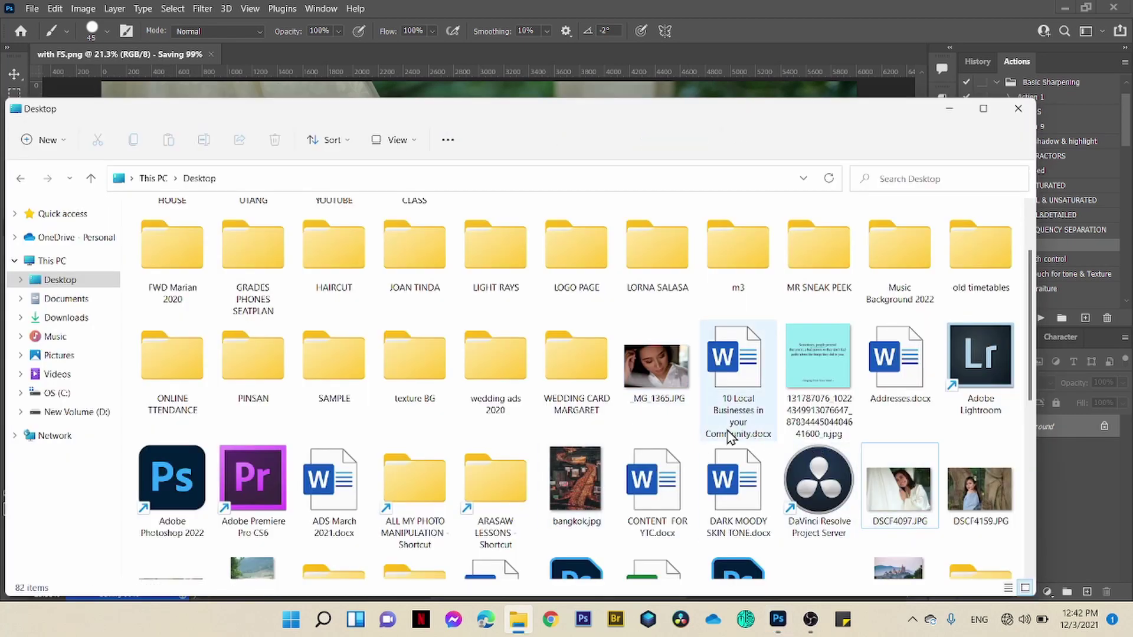
{"action": "left_click_drag", "start_coordinate": [906, 489], "coordinate": [430, 54]}
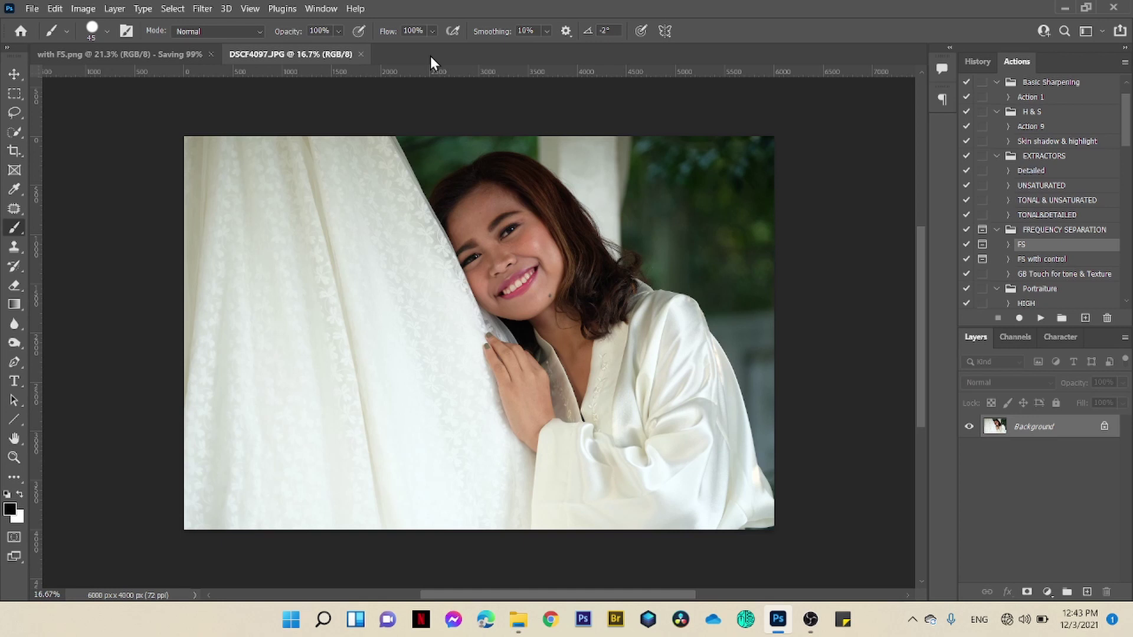
Step: Duplicate the portrait layer and apply Camera Raw with Shadows +36, Highlights -57, Whites -27
{"action": "key", "text": "ctrl+j"}
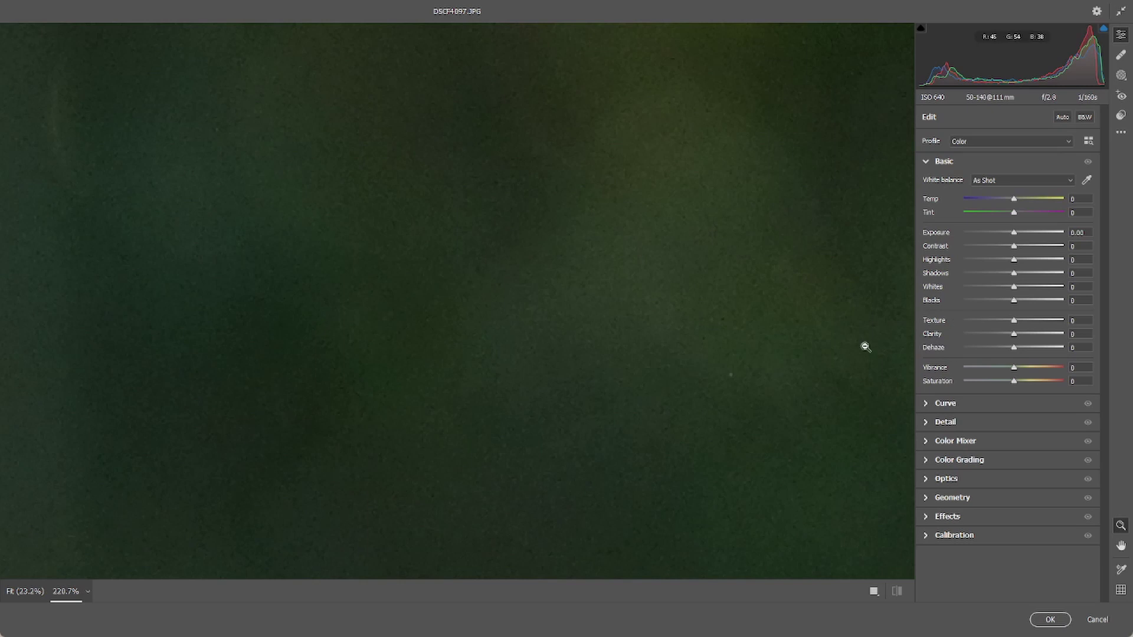
{"action": "left_click", "coordinate": [862, 346]}
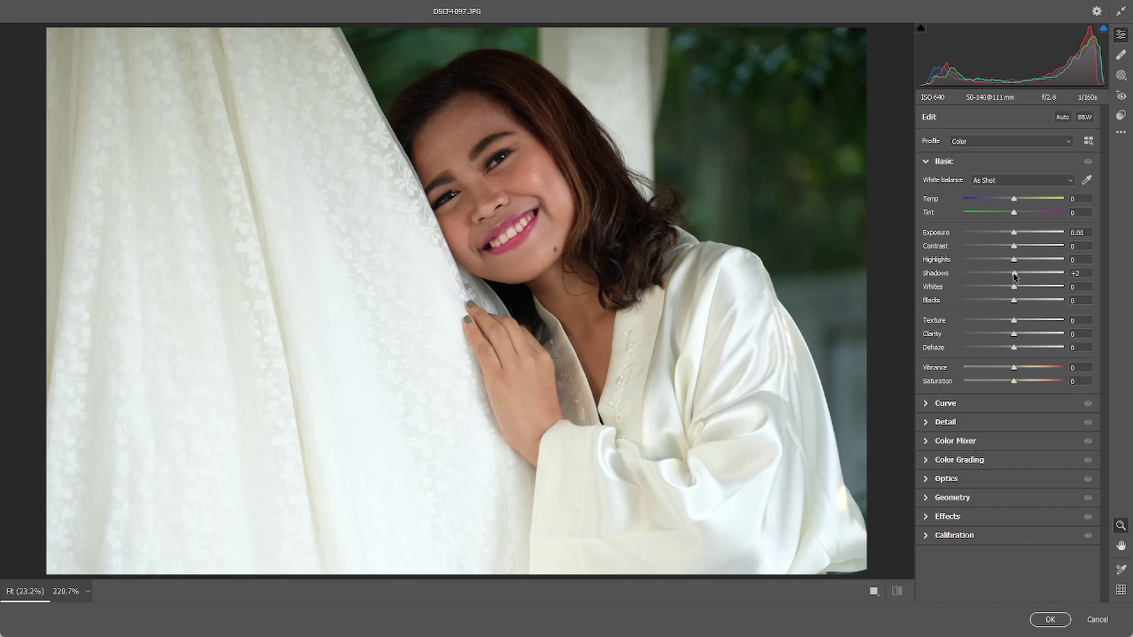
{"action": "left_click_drag", "start_coordinate": [1015, 274], "coordinate": [1032, 274]}
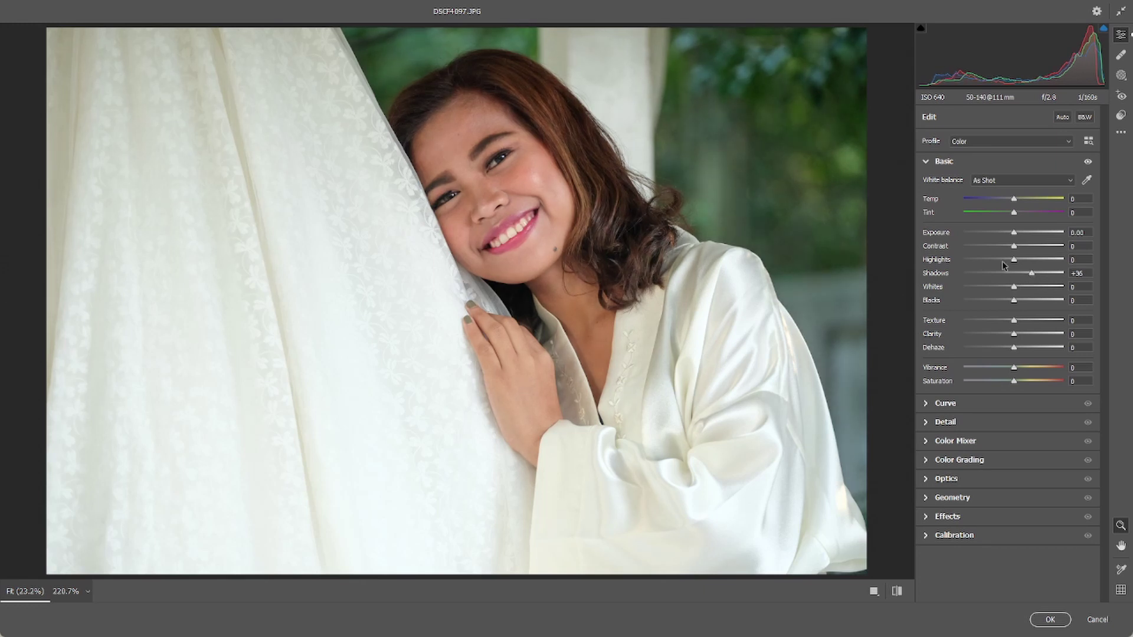
{"action": "mouse_move", "coordinate": [1014, 260]}
{"action": "left_mouse_down"}
{"action": "mouse_move", "coordinate": [975, 260]}
{"action": "mouse_move", "coordinate": [1001, 294]}
{"action": "left_mouse_up"}
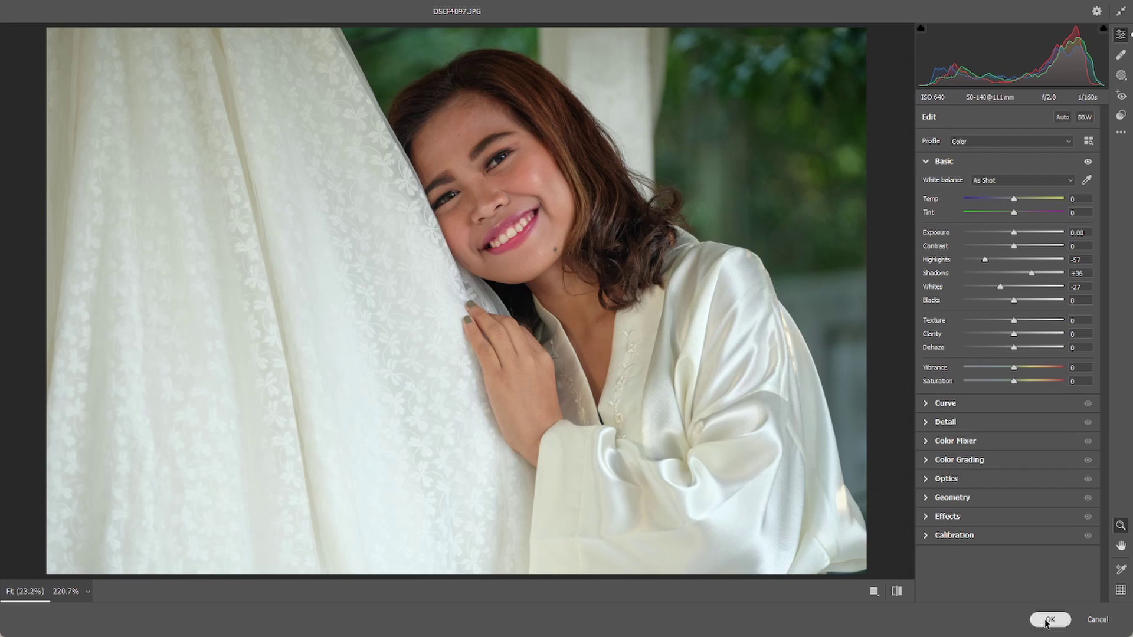
{"action": "left_click", "coordinate": [1046, 620]}
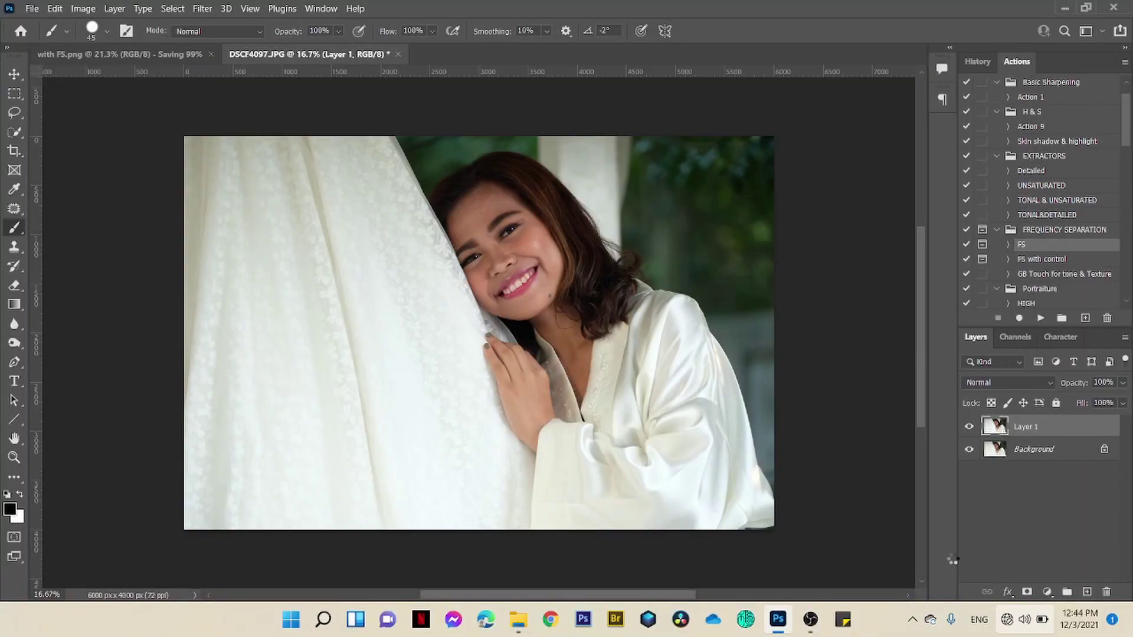
Step: Toggle Layer 1 on and off at 33% zoom to compare the corrections with the original
{"action": "left_click", "coordinate": [968, 427]}
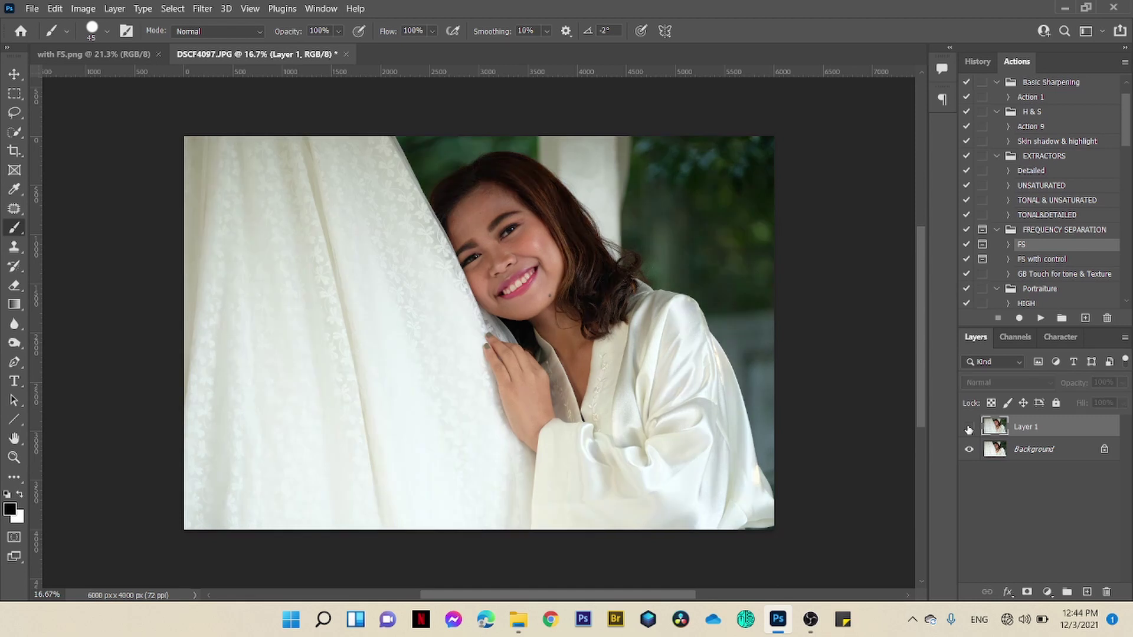
{"action": "left_click", "coordinate": [968, 427]}
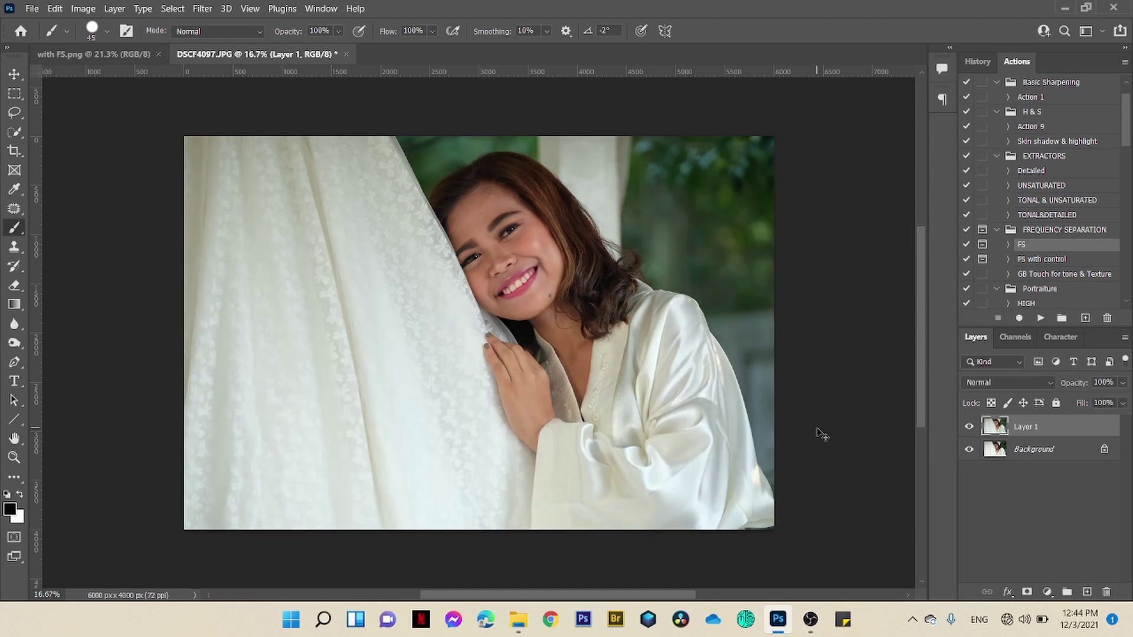
{"action": "key", "text": "ctrl+plus"}
{"action": "key", "text": "ctrl+plus"}
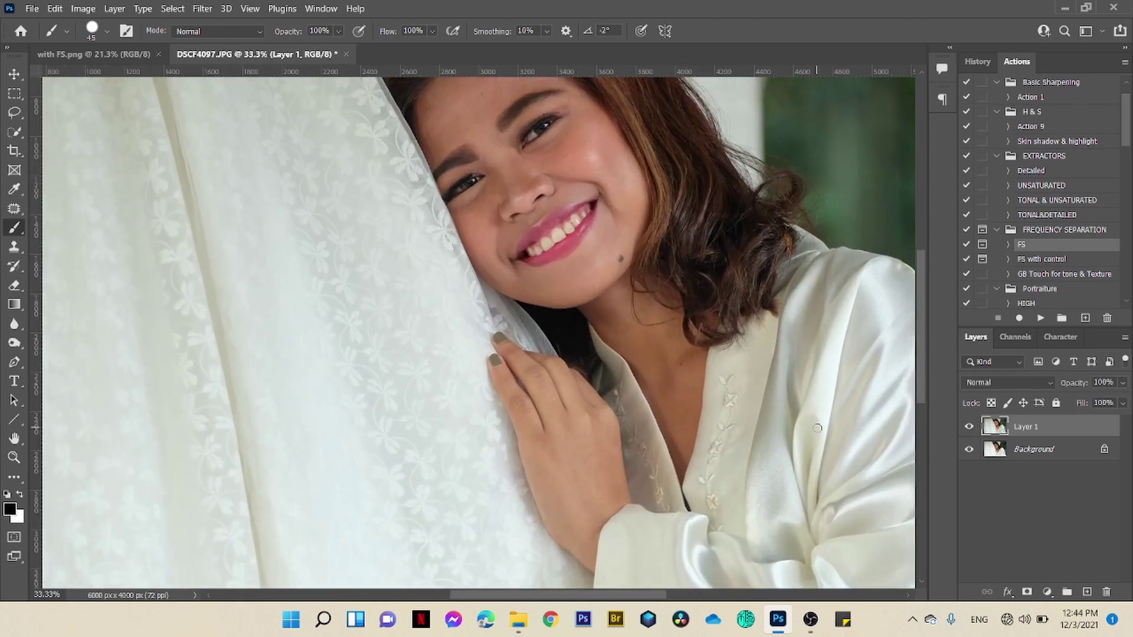
{"action": "scroll", "coordinate": [713, 299], "scroll_direction": "up", "scroll_amount": 1}
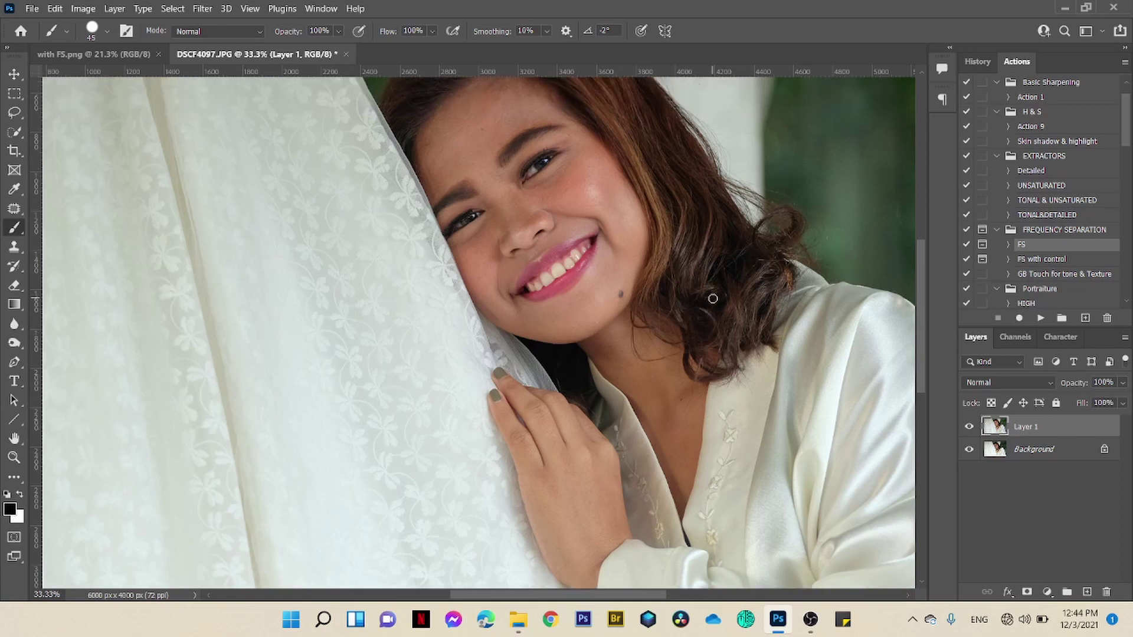
{"action": "left_click", "coordinate": [969, 428]}
{"action": "left_click", "coordinate": [969, 427]}
Step: Duplicate the adjusted layer, lasso the skin around the eye and brow, and run Action 9
{"action": "key", "text": "ctrl+j"}
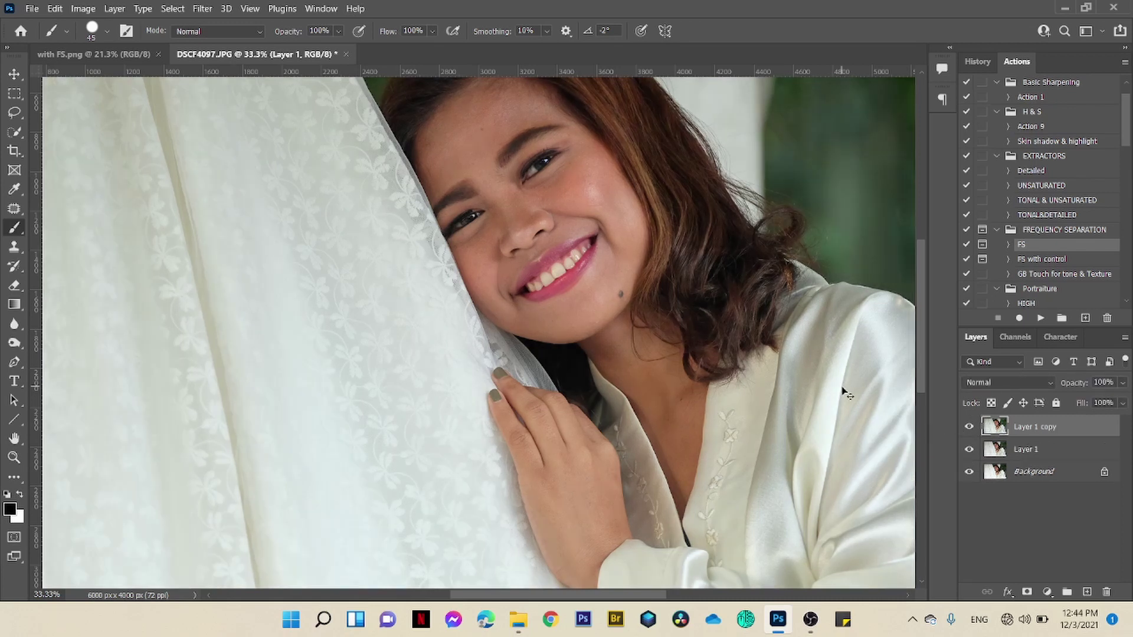
{"action": "left_click", "coordinate": [16, 111]}
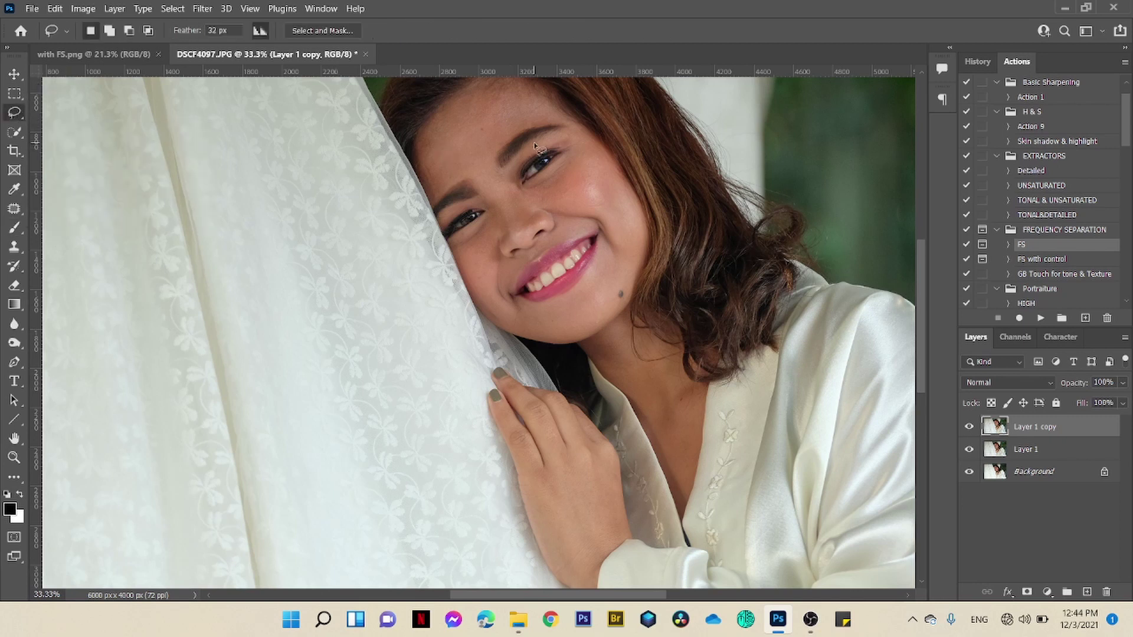
{"action": "mouse_move", "coordinate": [499, 155]}
{"action": "left_mouse_down"}
{"action": "mouse_move", "coordinate": [533, 229]}
{"action": "mouse_move", "coordinate": [498, 157]}
{"action": "left_mouse_up"}
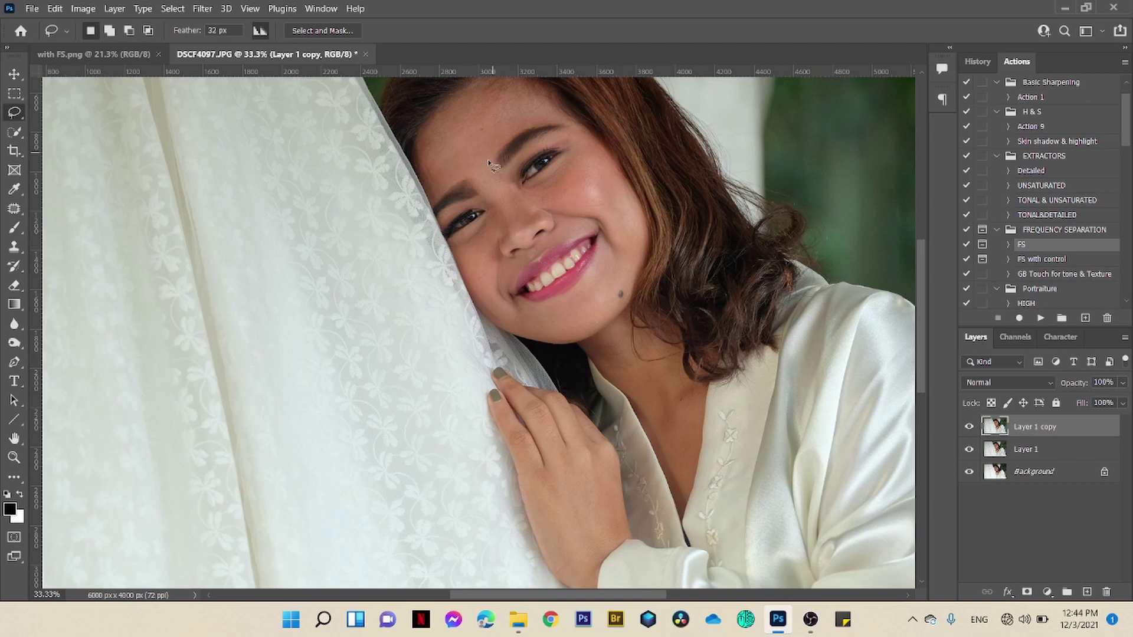
{"action": "left_click", "coordinate": [1044, 126]}
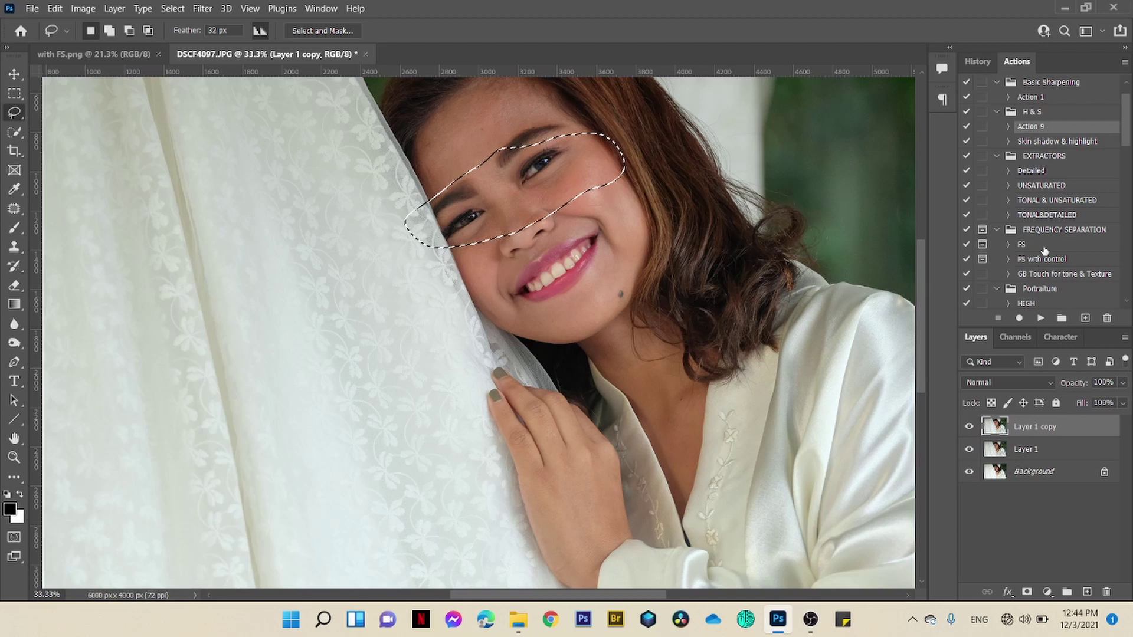
{"action": "left_click", "coordinate": [1041, 318]}
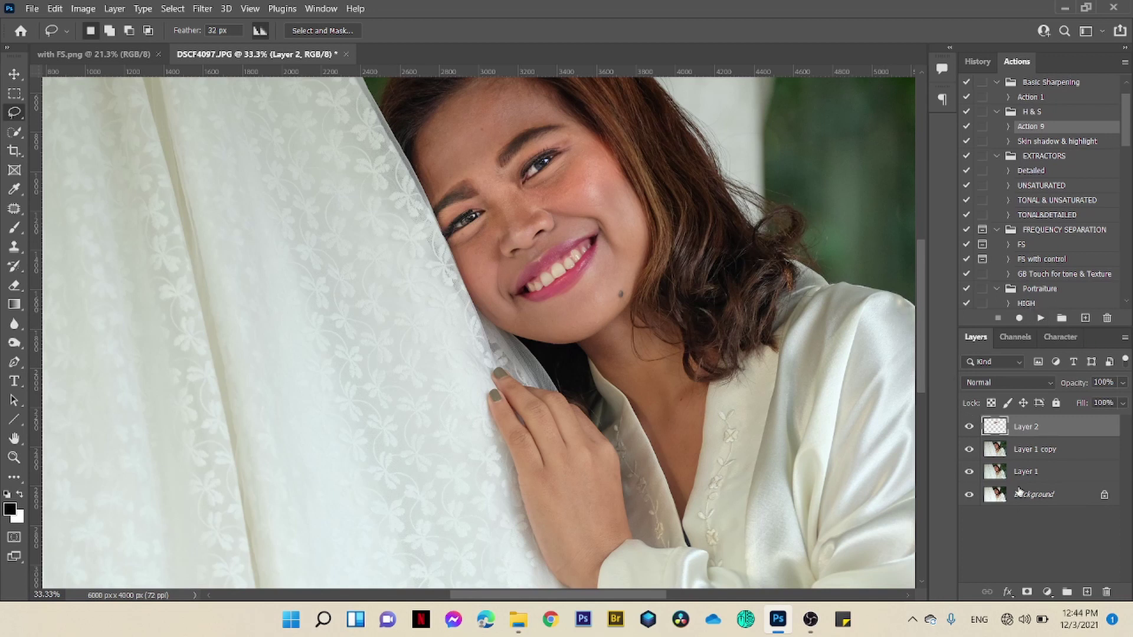
Step: Add a layer mask to Layer 2 and paint the smoothing onto the brow area
{"action": "left_click", "coordinate": [1028, 591]}
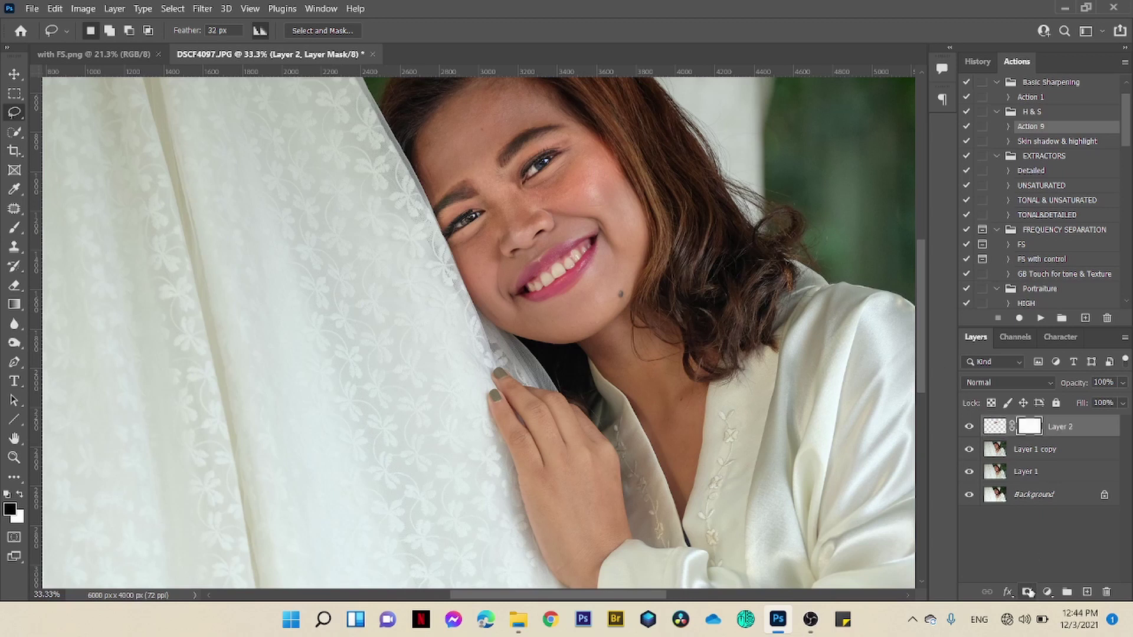
{"action": "key", "text": "b"}
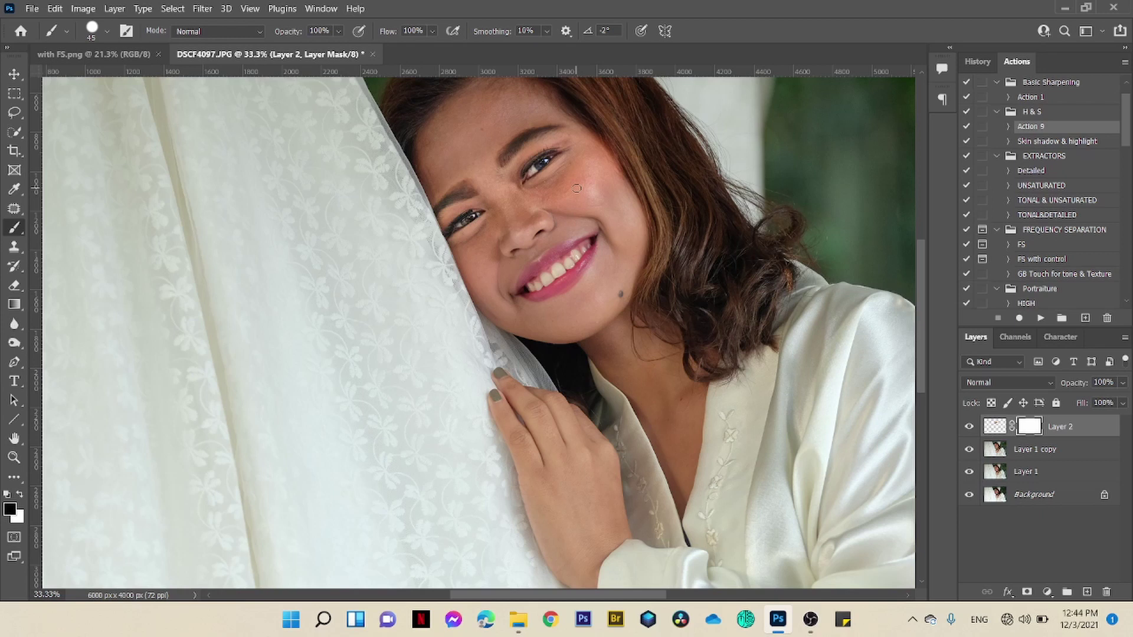
{"action": "key", "text": "ctrl+plus"}
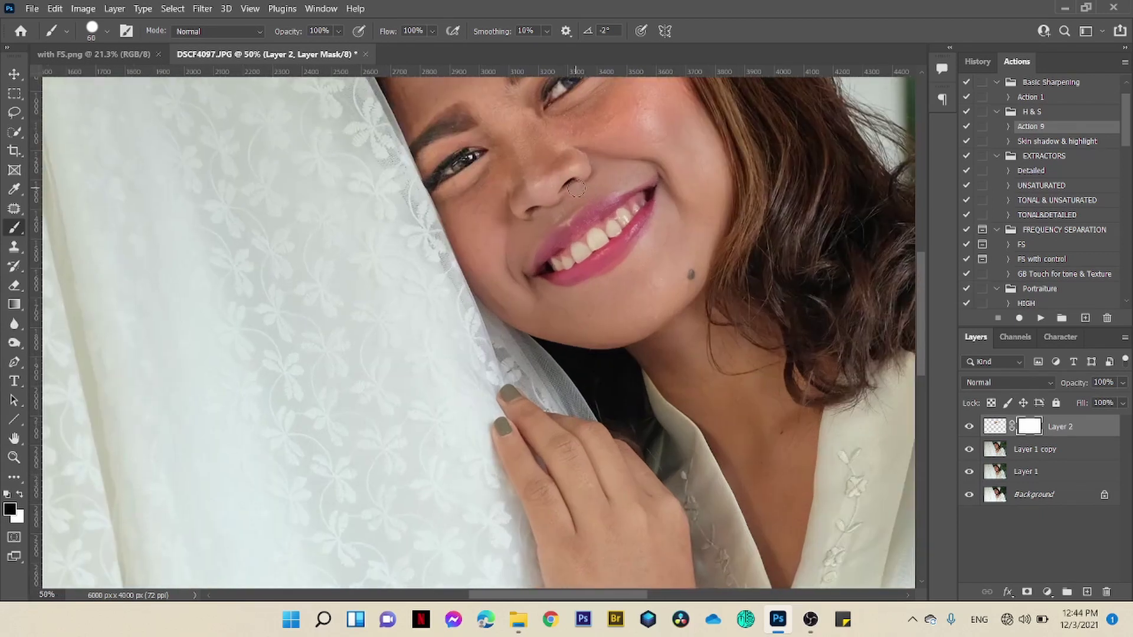
{"action": "scroll", "coordinate": [577, 188], "scroll_direction": "up", "scroll_amount": 2}
{"action": "scroll", "coordinate": [577, 188], "scroll_direction": "up", "scroll_amount": 1}
{"action": "scroll", "coordinate": [576, 188], "scroll_direction": "up", "scroll_amount": 1}
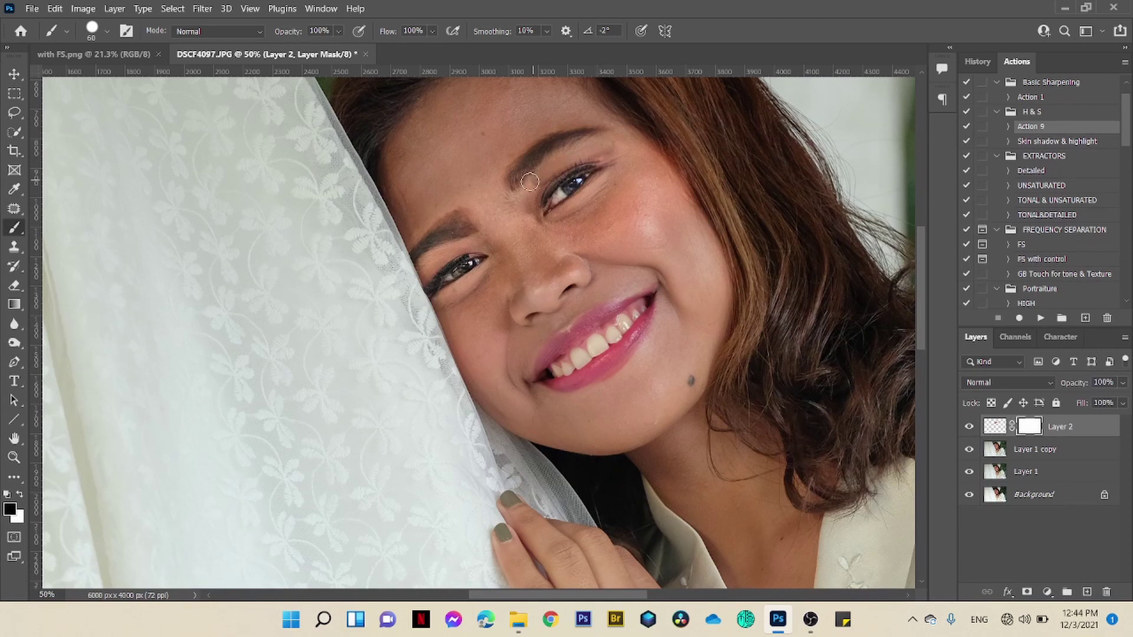
{"action": "mouse_move", "coordinate": [504, 174]}
{"action": "left_mouse_down"}
{"action": "mouse_move", "coordinate": [436, 233]}
{"action": "mouse_move", "coordinate": [433, 219]}
{"action": "mouse_move", "coordinate": [495, 175]}
{"action": "mouse_move", "coordinate": [467, 218]}
{"action": "mouse_move", "coordinate": [501, 214]}
{"action": "mouse_move", "coordinate": [428, 266]}
{"action": "mouse_move", "coordinate": [490, 240]}
{"action": "mouse_move", "coordinate": [471, 244]}
{"action": "mouse_move", "coordinate": [527, 210]}
{"action": "mouse_move", "coordinate": [531, 190]}
{"action": "mouse_move", "coordinate": [534, 224]}
{"action": "mouse_move", "coordinate": [552, 222]}
{"action": "mouse_move", "coordinate": [538, 210]}
{"action": "mouse_move", "coordinate": [559, 233]}
{"action": "mouse_move", "coordinate": [586, 207]}
{"action": "mouse_move", "coordinate": [554, 220]}
{"action": "mouse_move", "coordinate": [616, 159]}
{"action": "mouse_move", "coordinate": [602, 161]}
{"action": "mouse_move", "coordinate": [653, 132]}
{"action": "mouse_move", "coordinate": [629, 189]}
{"action": "mouse_move", "coordinate": [426, 306]}
{"action": "mouse_move", "coordinate": [526, 265]}
{"action": "mouse_move", "coordinate": [501, 241]}
{"action": "left_mouse_up"}
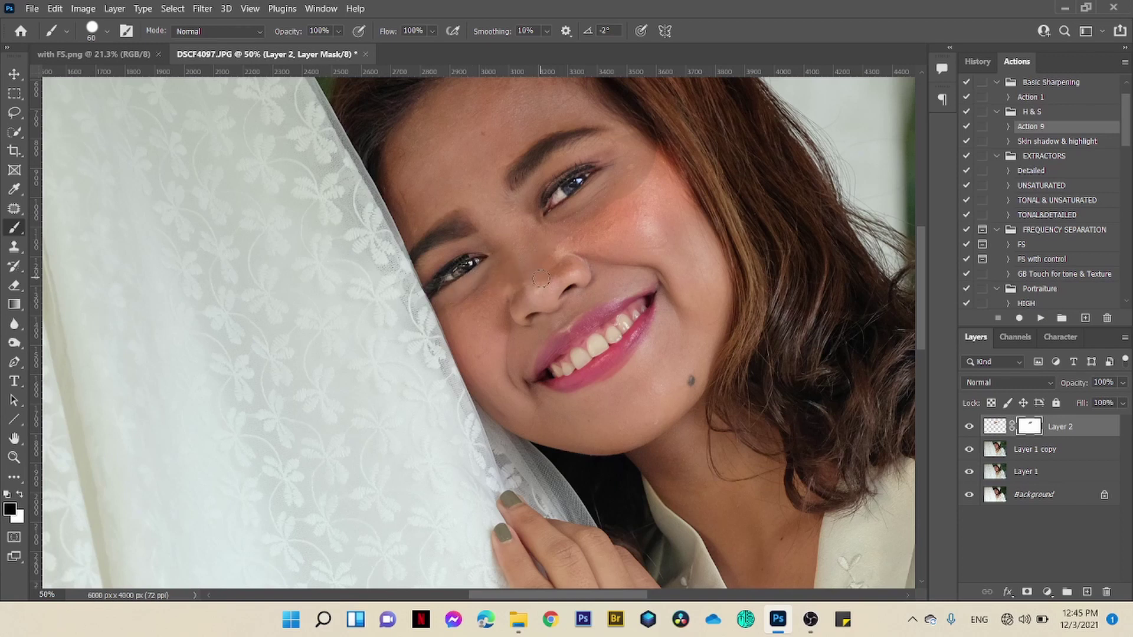
Step: Paint the nose and cheek with a size-100 brush and lower Layer 2's opacity to 76%
{"action": "key", "text": "bracketright"}
{"action": "key", "text": "bracketright"}
{"action": "key", "text": "bracketright"}
{"action": "mouse_move", "coordinate": [573, 250]}
{"action": "left_mouse_down"}
{"action": "mouse_move", "coordinate": [667, 187]}
{"action": "mouse_move", "coordinate": [651, 135]}
{"action": "mouse_move", "coordinate": [617, 214]}
{"action": "mouse_move", "coordinate": [698, 197]}
{"action": "left_mouse_up"}
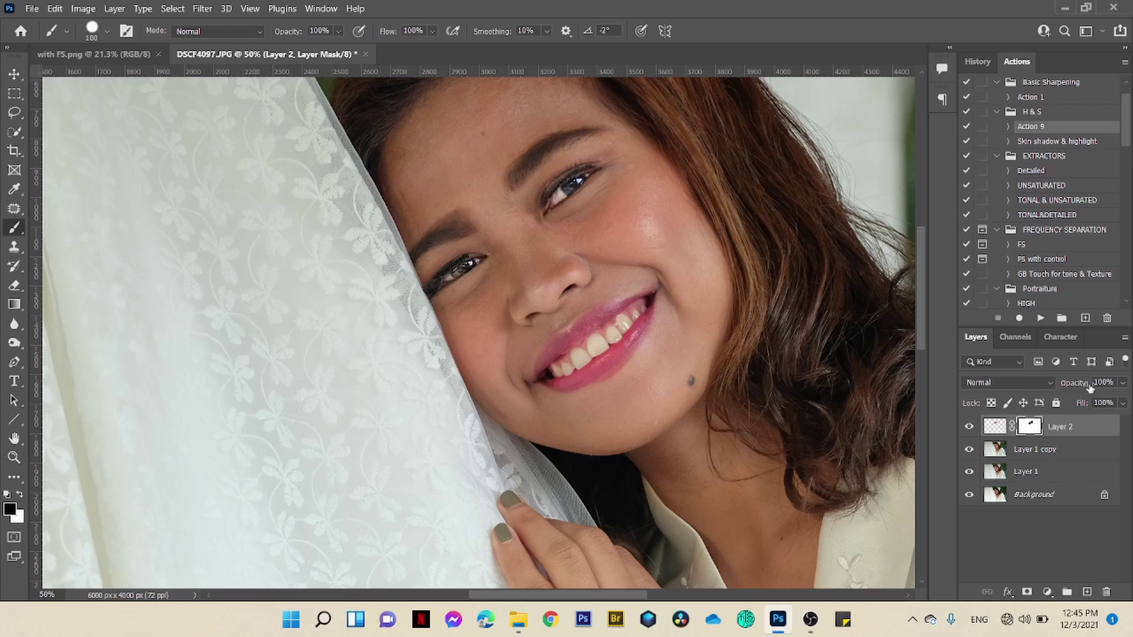
{"action": "left_click", "coordinate": [1123, 383]}
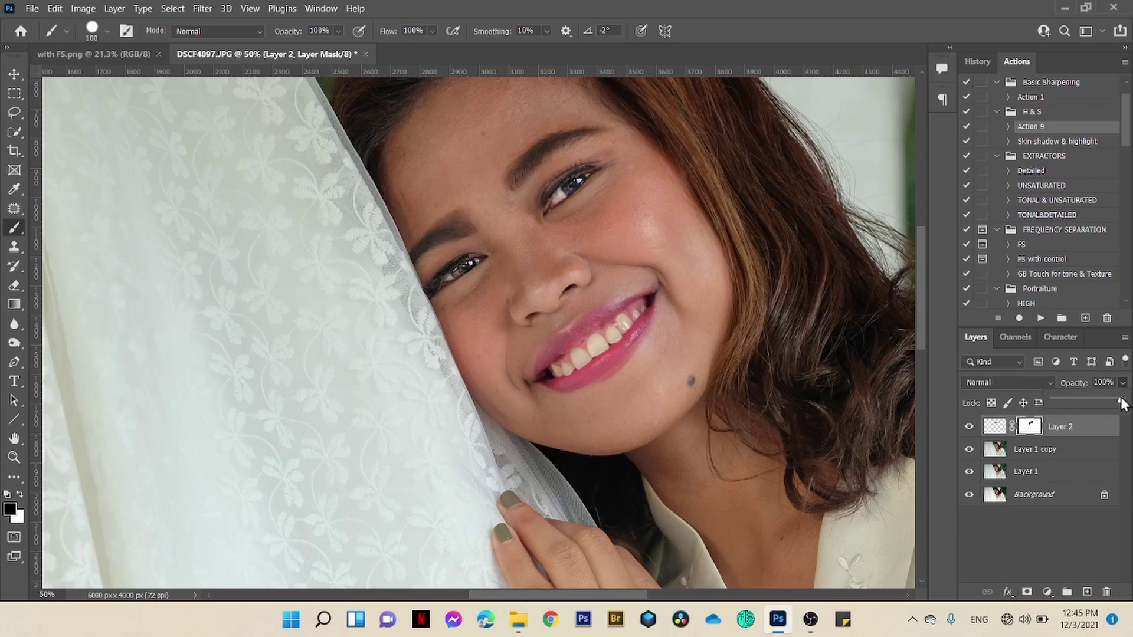
{"action": "left_click_drag", "start_coordinate": [1121, 401], "coordinate": [1118, 403]}
{"action": "left_click", "coordinate": [1062, 477]}
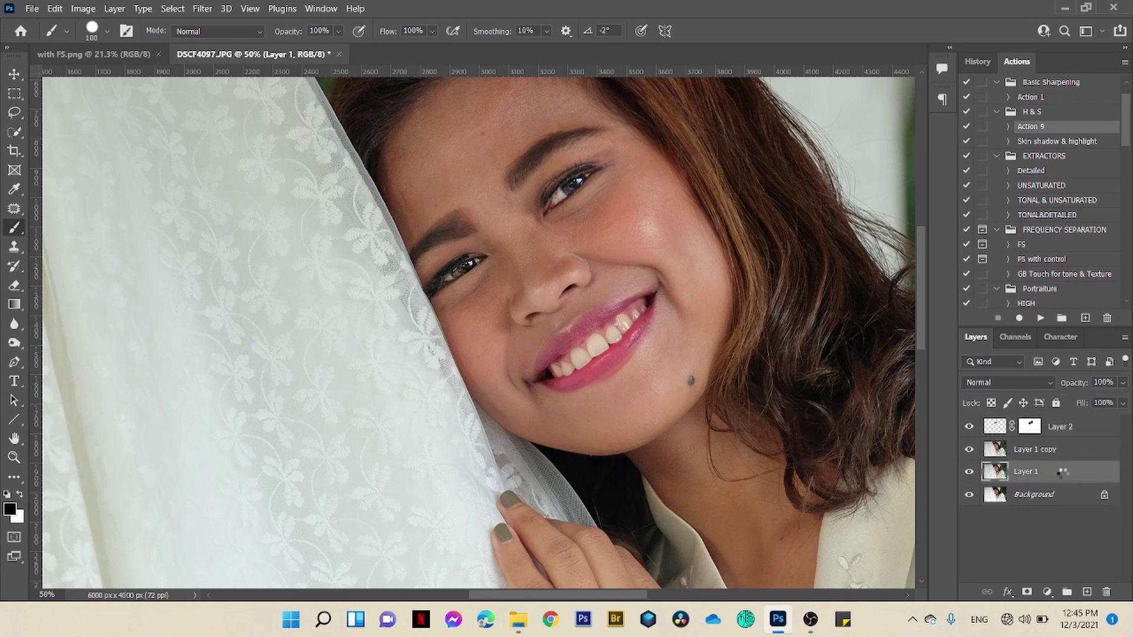
Step: Merge the visible layers, duplicate the result, and apply Portraiture 3 with Medium smoothing
{"action": "key", "text": "ctrl+shift+e"}
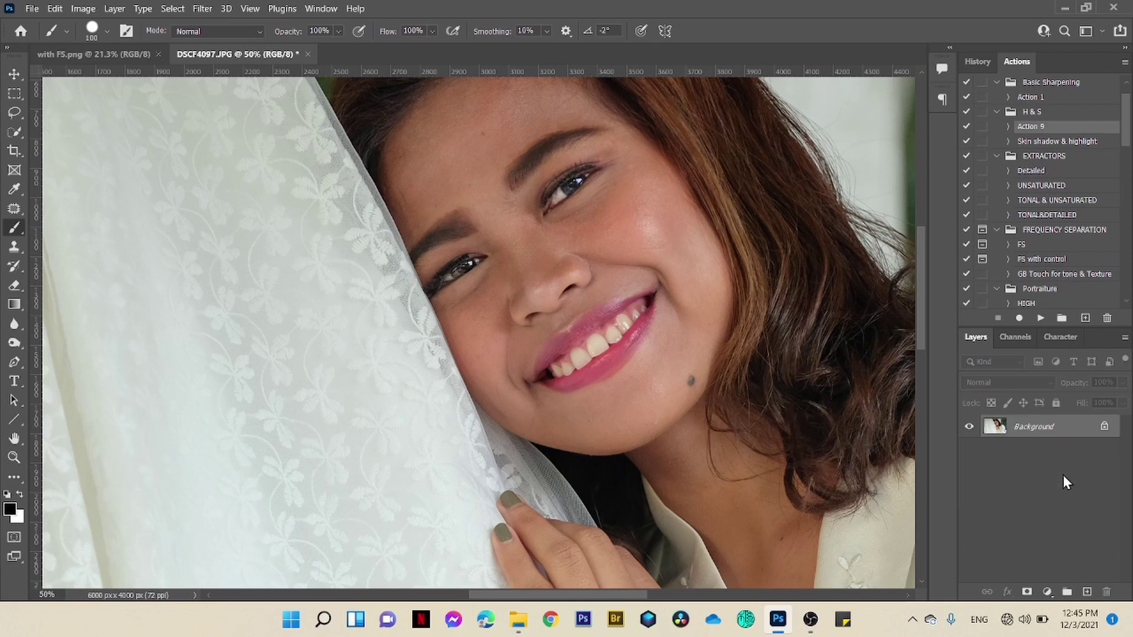
{"action": "key", "text": "ctrl+j"}
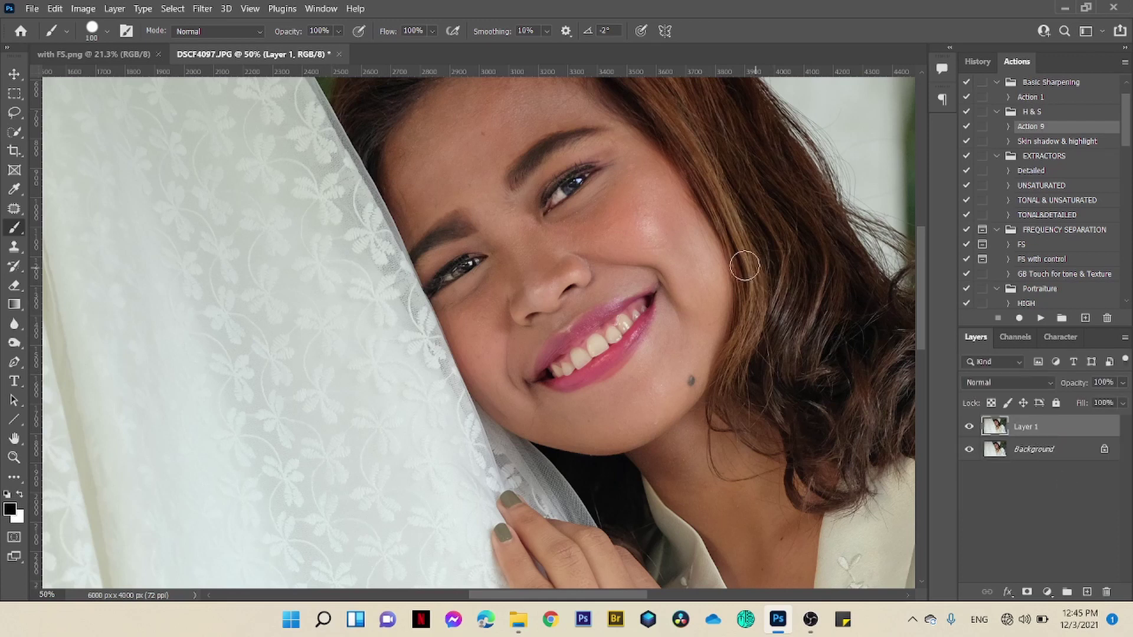
{"action": "left_click", "coordinate": [203, 6]}
{"action": "mouse_move", "coordinate": [228, 327]}
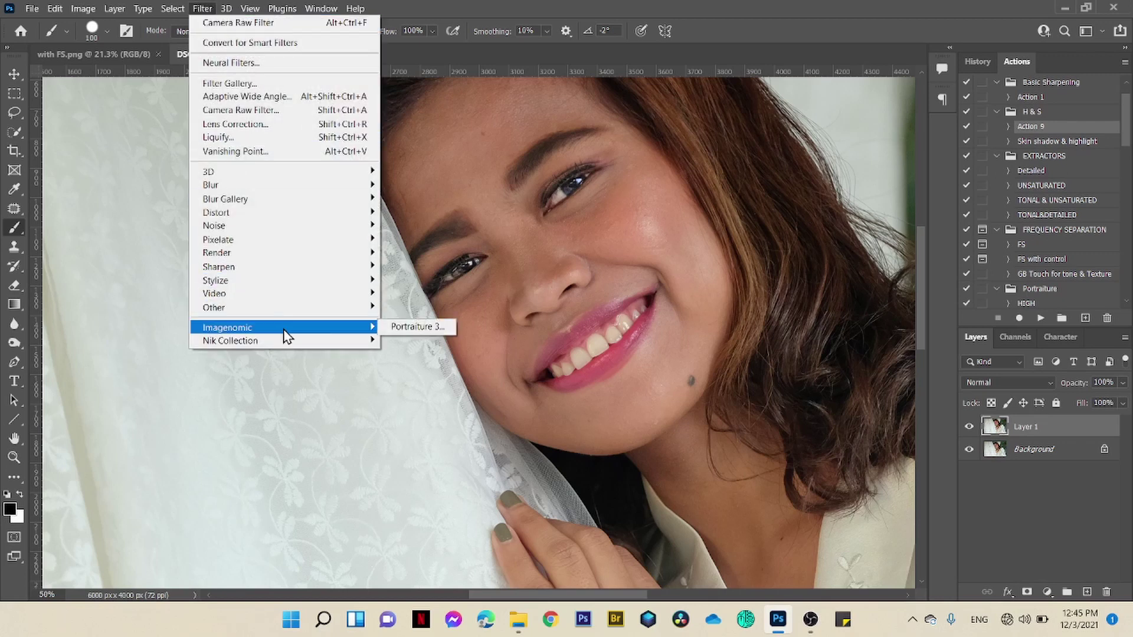
{"action": "left_click", "coordinate": [405, 328]}
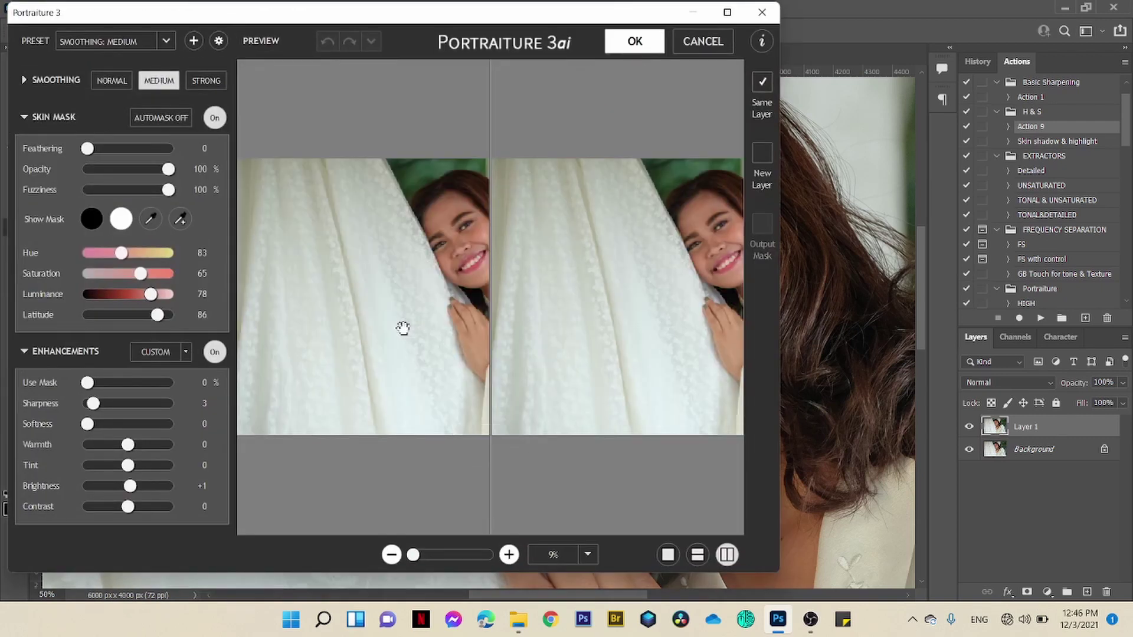
{"action": "left_click", "coordinate": [634, 43]}
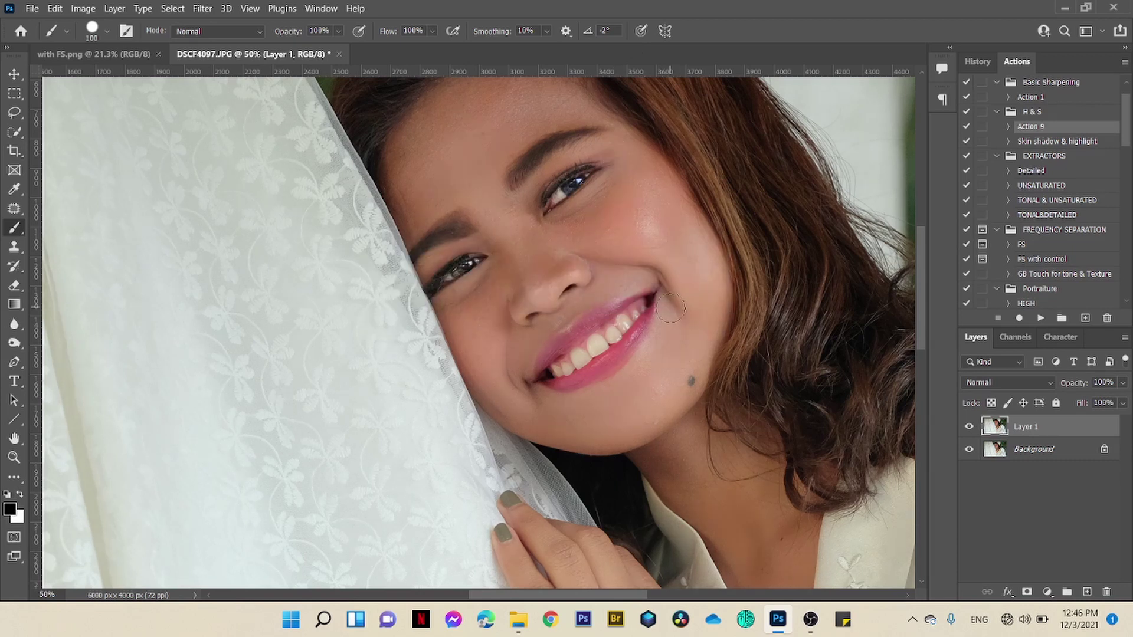
Step: Compare Layer 1's smoothing against the original up close and bring up Window > Arrange options
{"action": "key", "text": "ctrl+plus"}
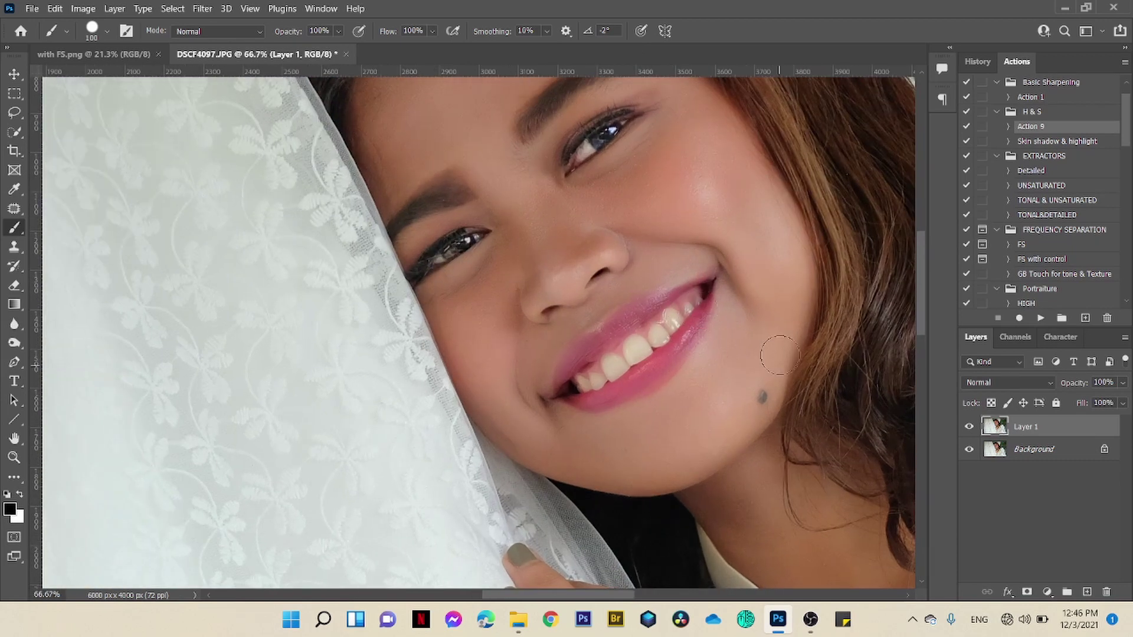
{"action": "left_click", "coordinate": [970, 429]}
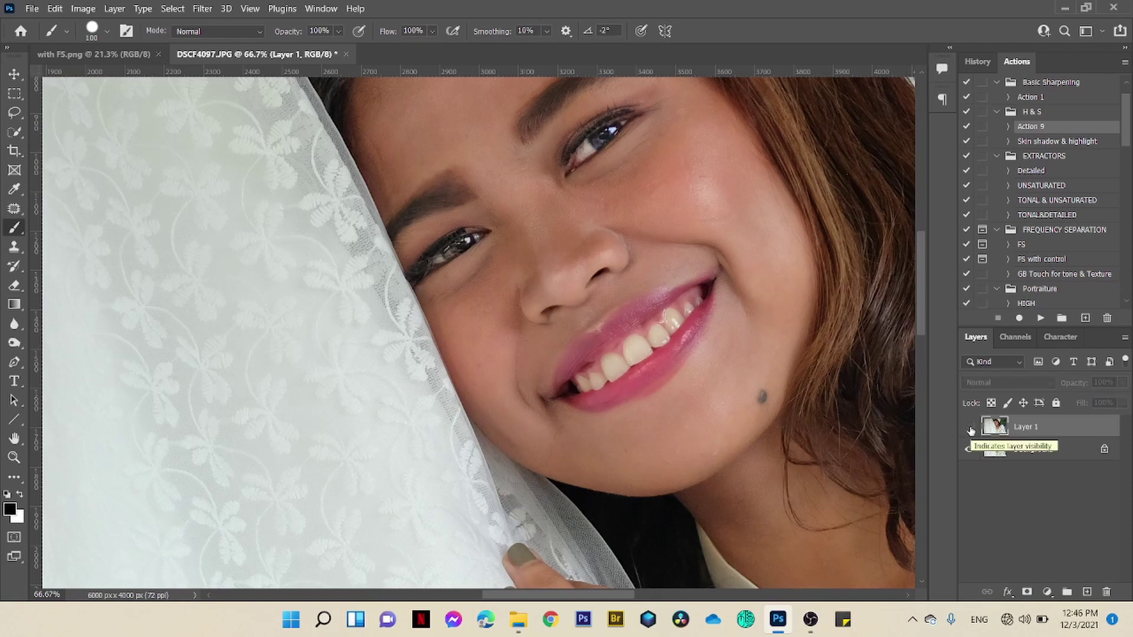
{"action": "left_click", "coordinate": [970, 427]}
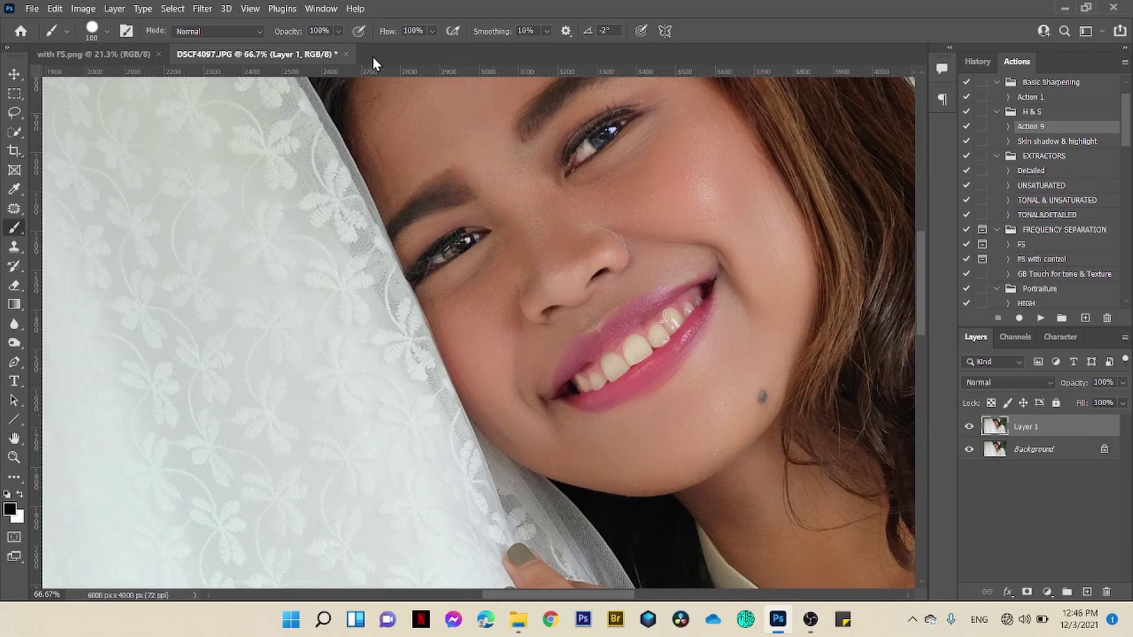
{"action": "left_click", "coordinate": [313, 9]}
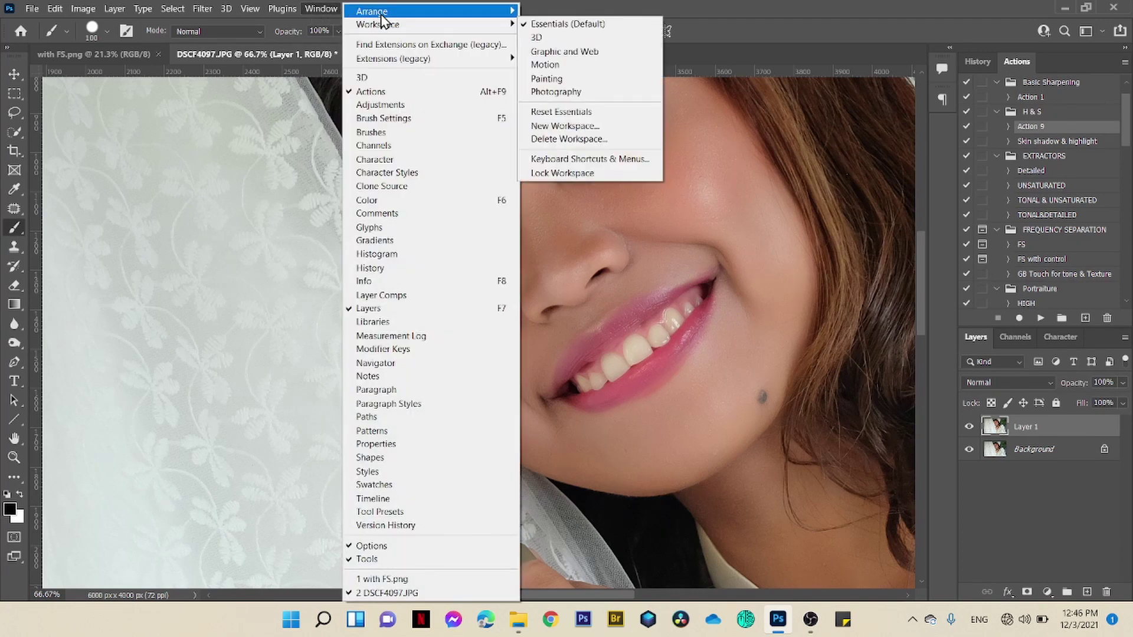
{"action": "mouse_move", "coordinate": [431, 11]}
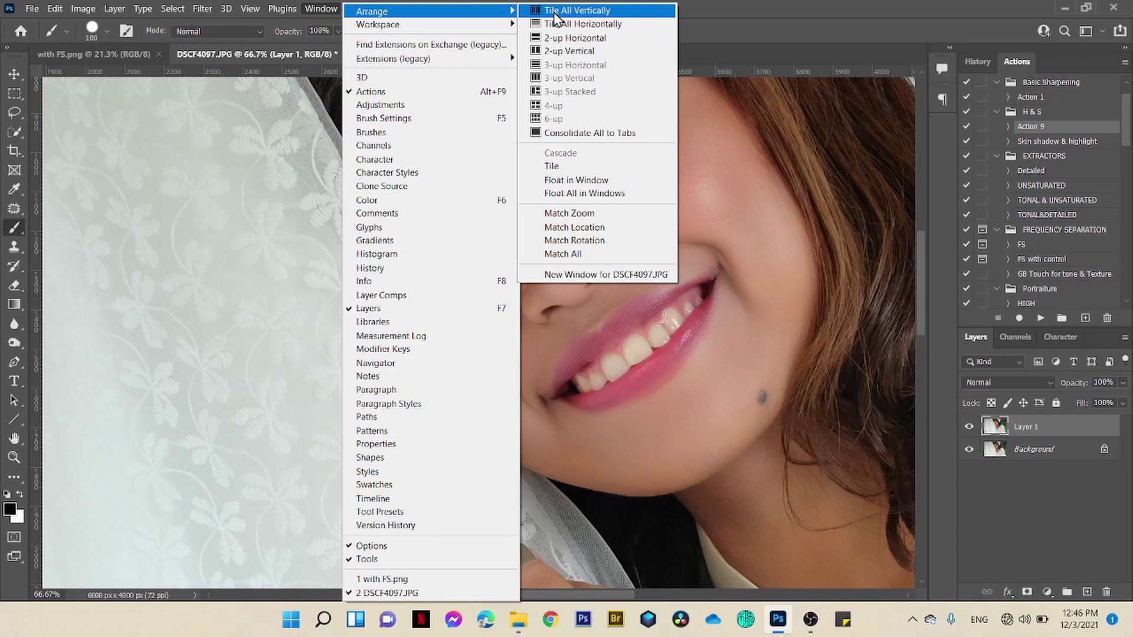
Step: Tile with FS.png and DSCF4097.JPG vertically and pan both to frame the whole portrait
{"action": "left_click", "coordinate": [554, 11]}
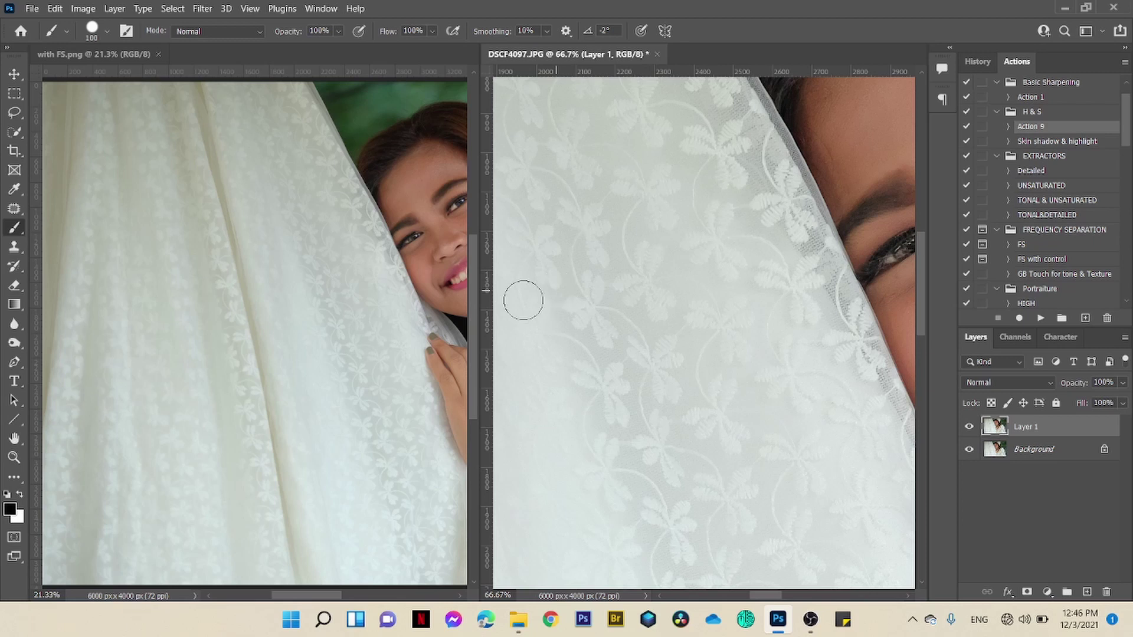
{"action": "left_click", "coordinate": [13, 438]}
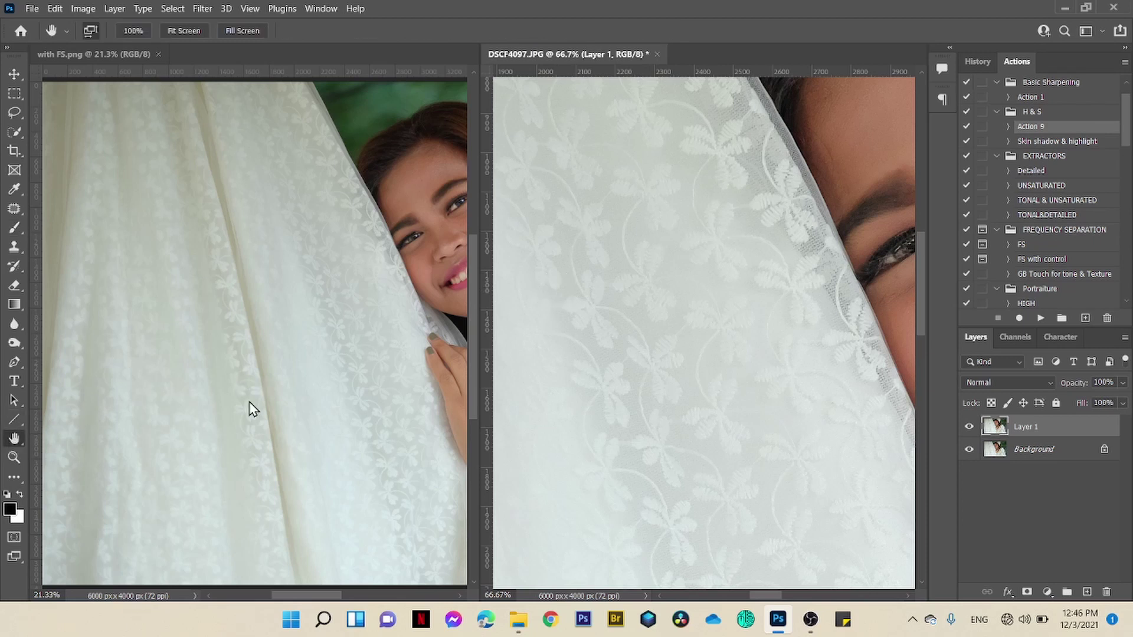
{"action": "left_click", "coordinate": [216, 407]}
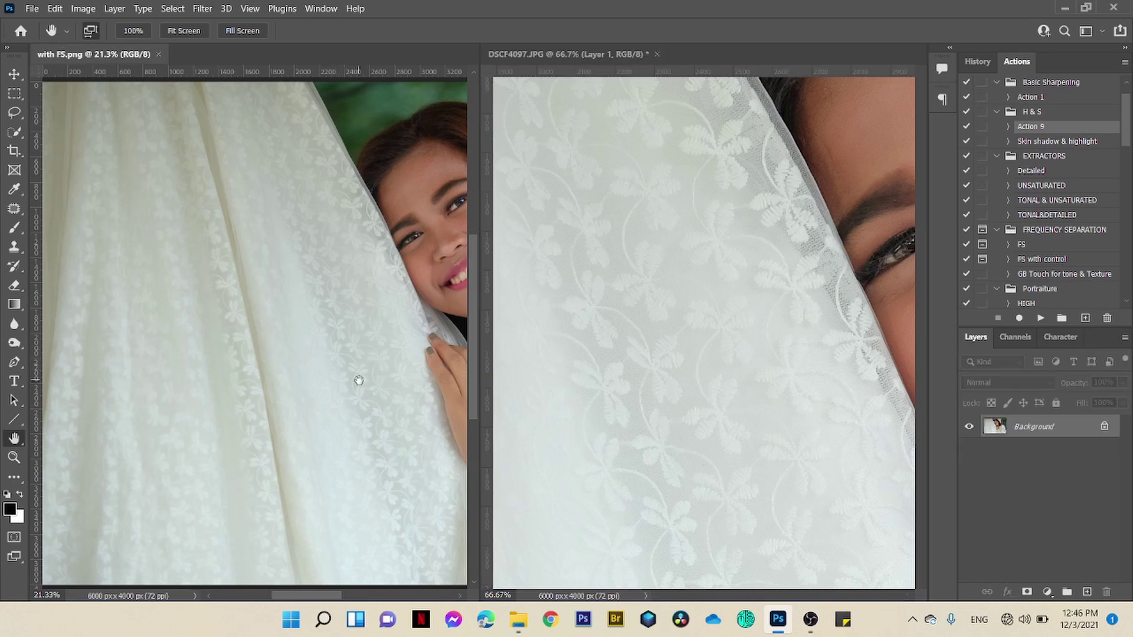
{"action": "mouse_move", "coordinate": [359, 380]}
{"action": "left_mouse_down"}
{"action": "mouse_move", "coordinate": [286, 380]}
{"action": "mouse_move", "coordinate": [240, 417]}
{"action": "mouse_move", "coordinate": [247, 425]}
{"action": "left_mouse_up"}
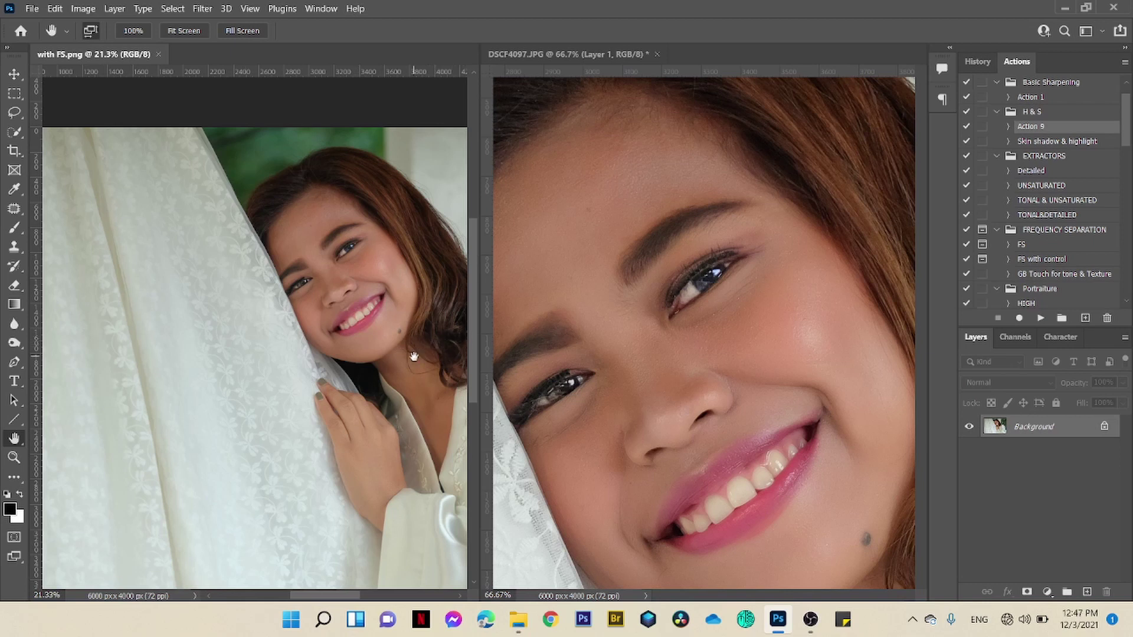
{"action": "scroll", "coordinate": [413, 357], "scroll_direction": "down", "scroll_amount": 2}
{"action": "scroll", "coordinate": [414, 357], "scroll_direction": "right", "scroll_amount": 2}
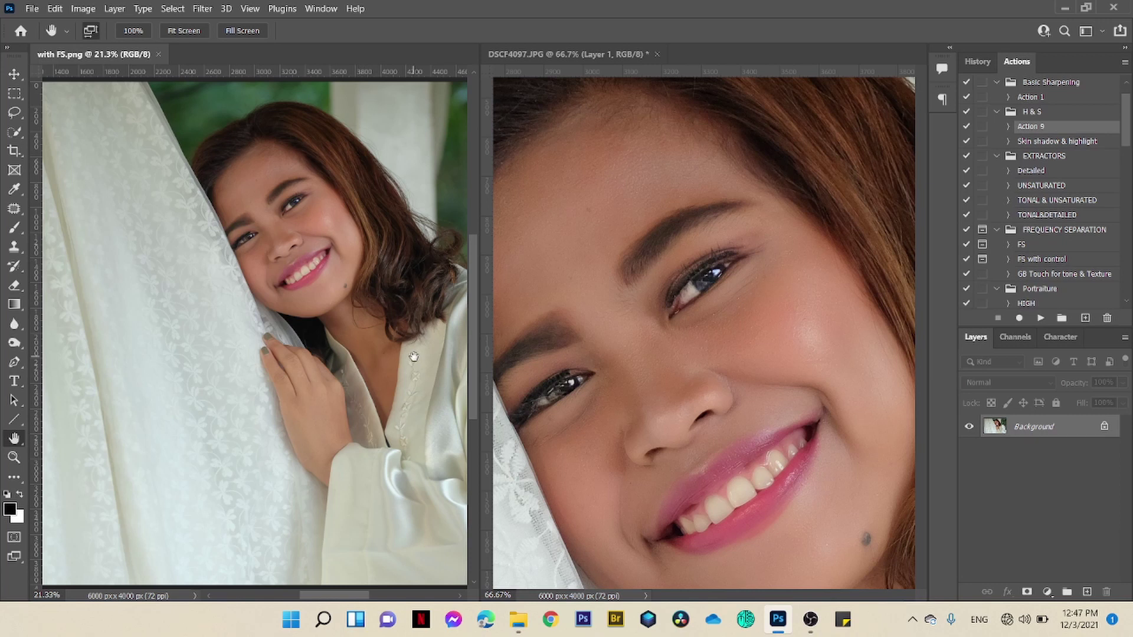
{"action": "left_click", "coordinate": [575, 346]}
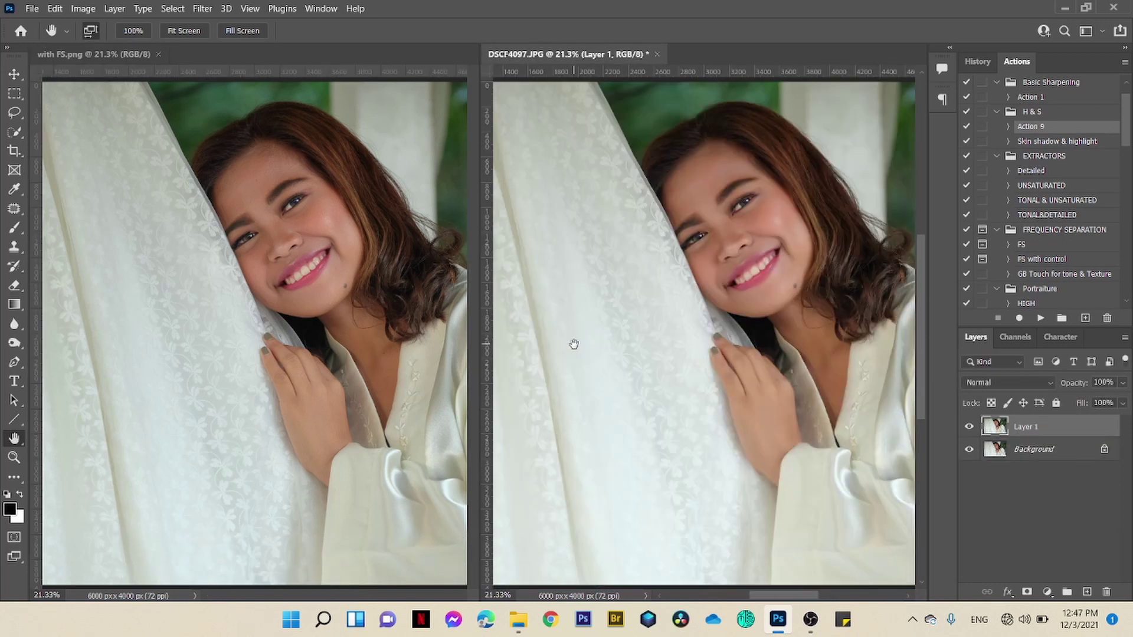
Step: Zoom both images in together and pan them toward the woman's face
{"action": "left_click", "coordinate": [13, 457]}
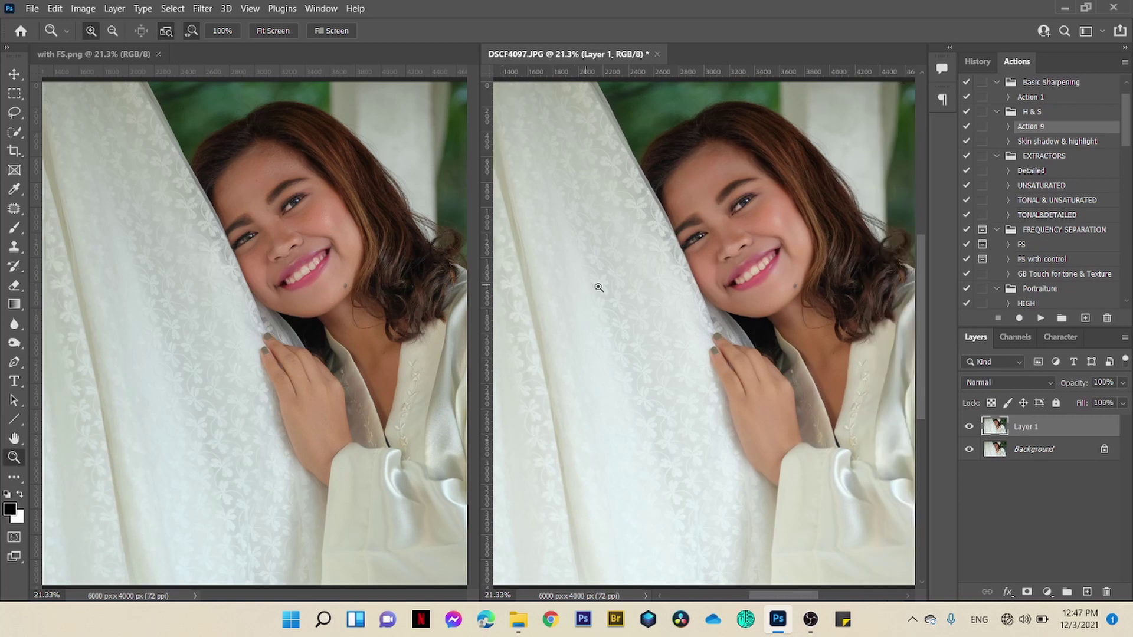
{"action": "mouse_move", "coordinate": [623, 303]}
{"action": "left_mouse_down"}
{"action": "mouse_move", "coordinate": [580, 315]}
{"action": "mouse_move", "coordinate": [638, 327]}
{"action": "left_mouse_up"}
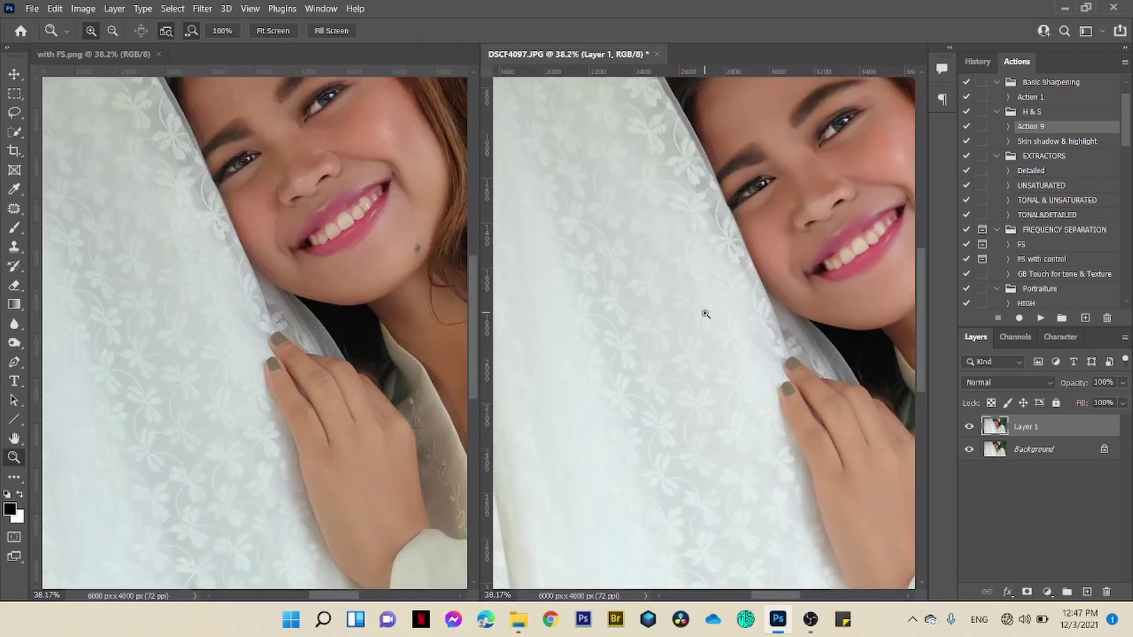
{"action": "left_click_drag", "start_coordinate": [638, 327], "coordinate": [691, 337]}
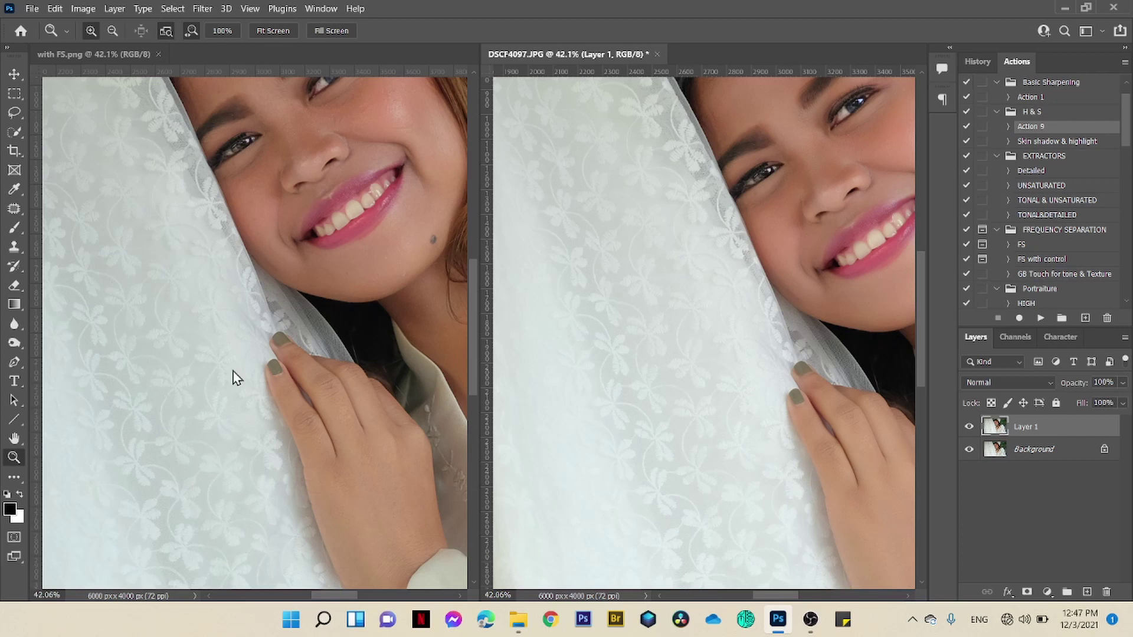
{"action": "left_click", "coordinate": [12, 437]}
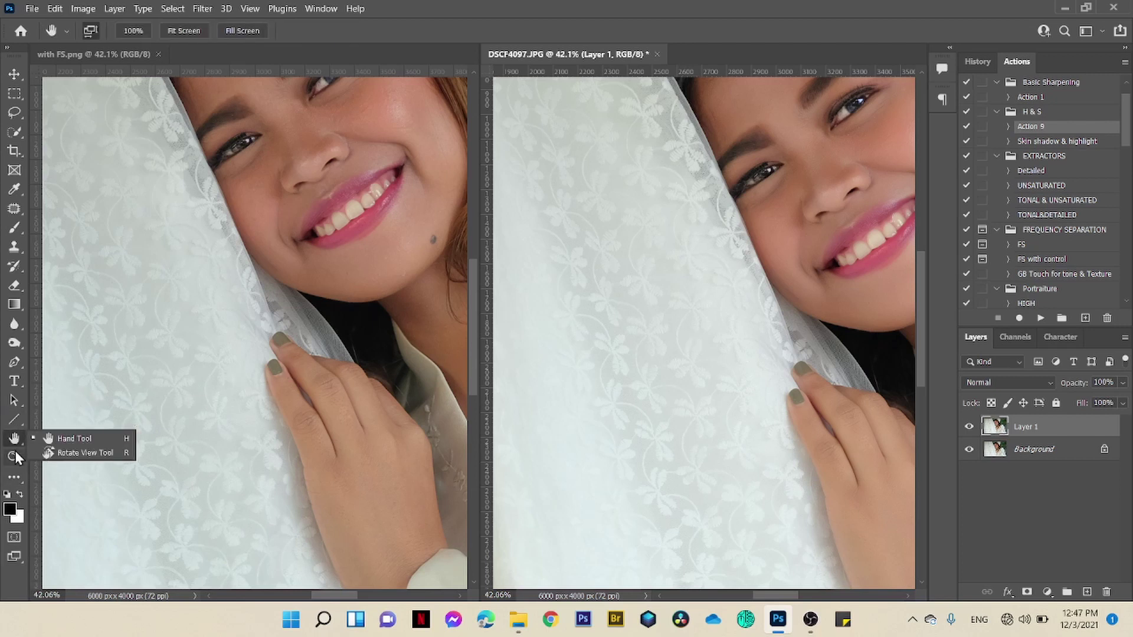
{"action": "left_click", "coordinate": [65, 438]}
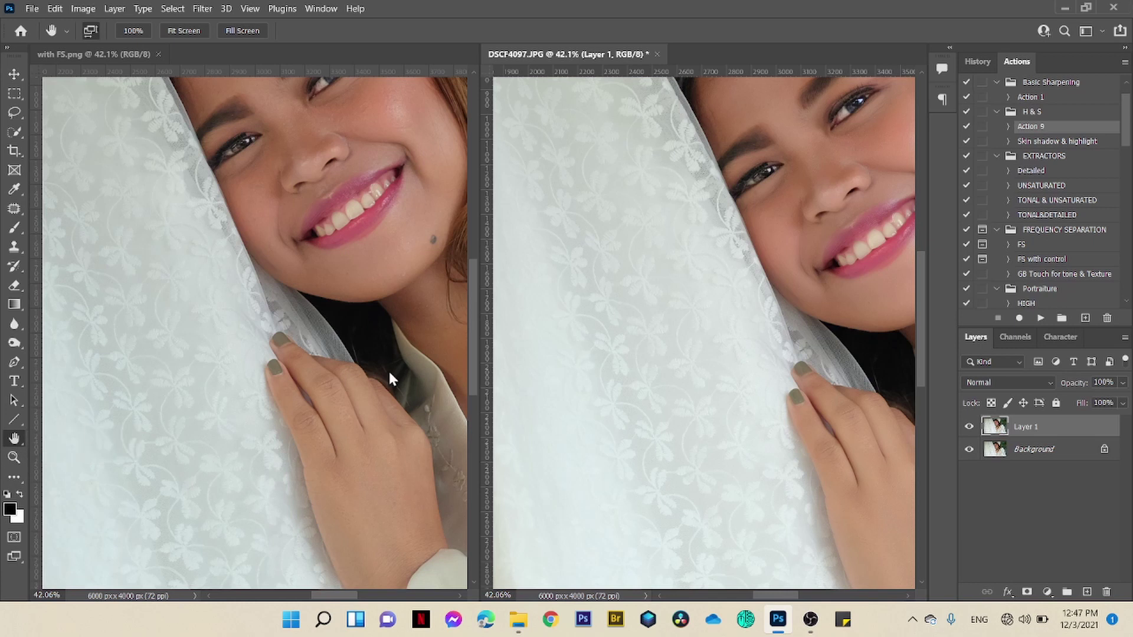
{"action": "mouse_move", "coordinate": [561, 370]}
{"action": "left_mouse_down"}
{"action": "mouse_move", "coordinate": [481, 472]}
{"action": "mouse_move", "coordinate": [488, 518]}
{"action": "left_mouse_up"}
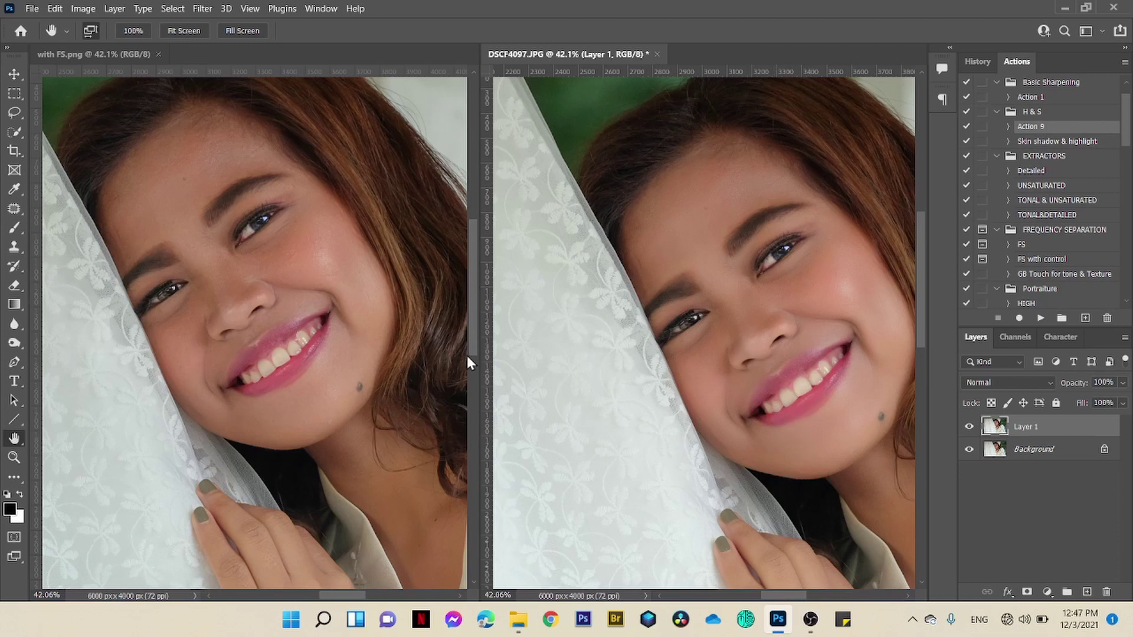
{"action": "scroll", "coordinate": [496, 366], "scroll_direction": "left", "scroll_amount": 2}
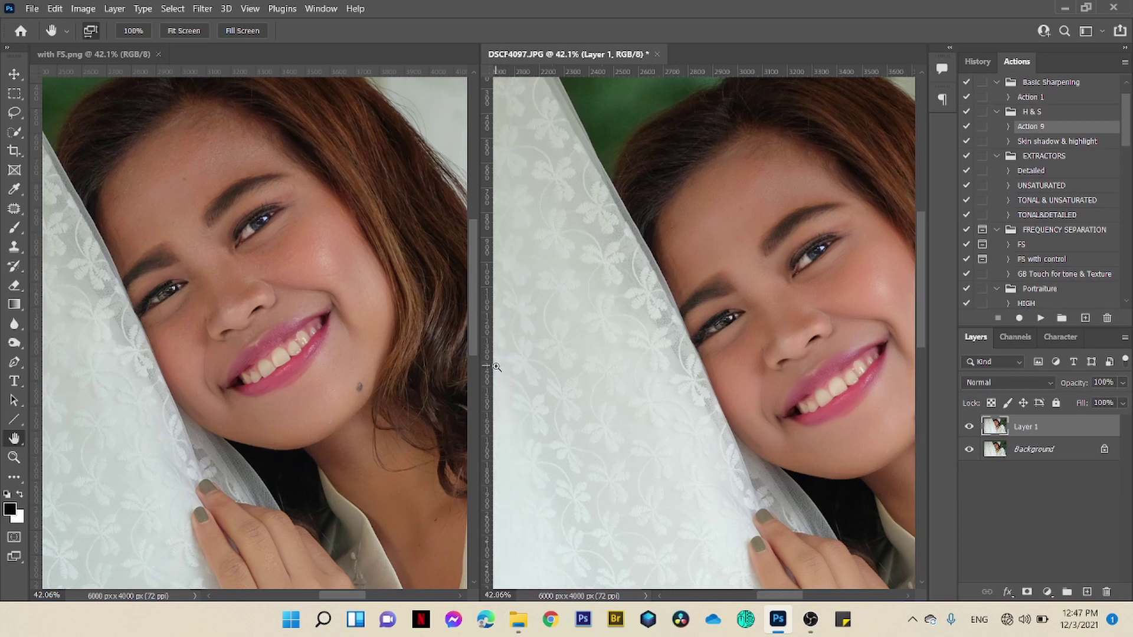
{"action": "left_click_drag", "start_coordinate": [566, 369], "coordinate": [523, 374]}
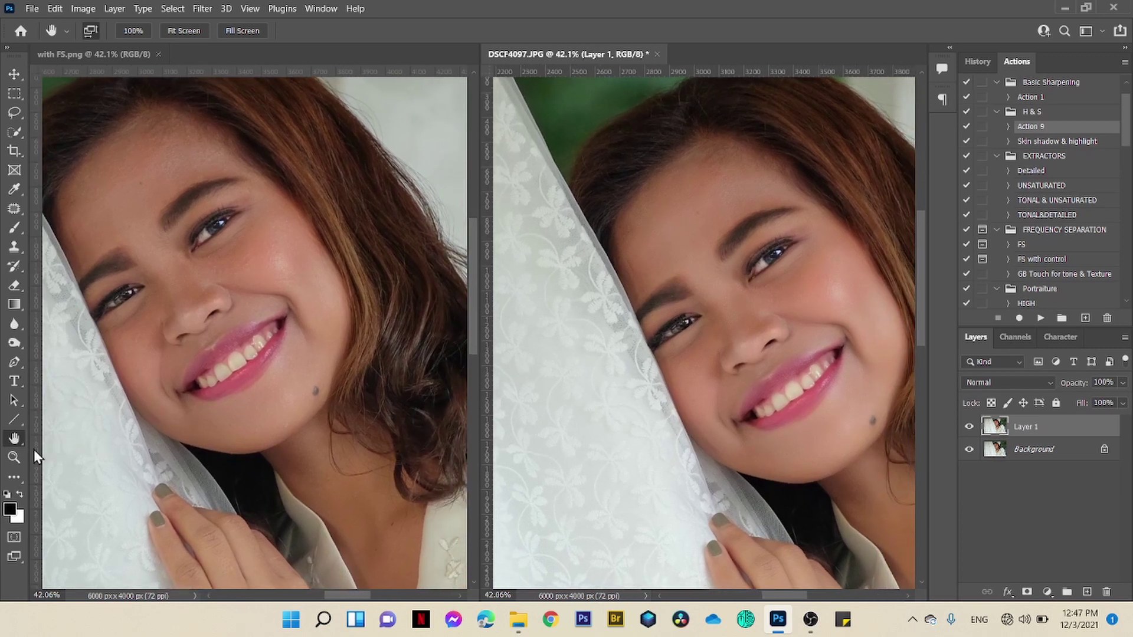
Step: Zoom both images to 66.7% and centre the smile and cheeks in each window
{"action": "left_click", "coordinate": [15, 457]}
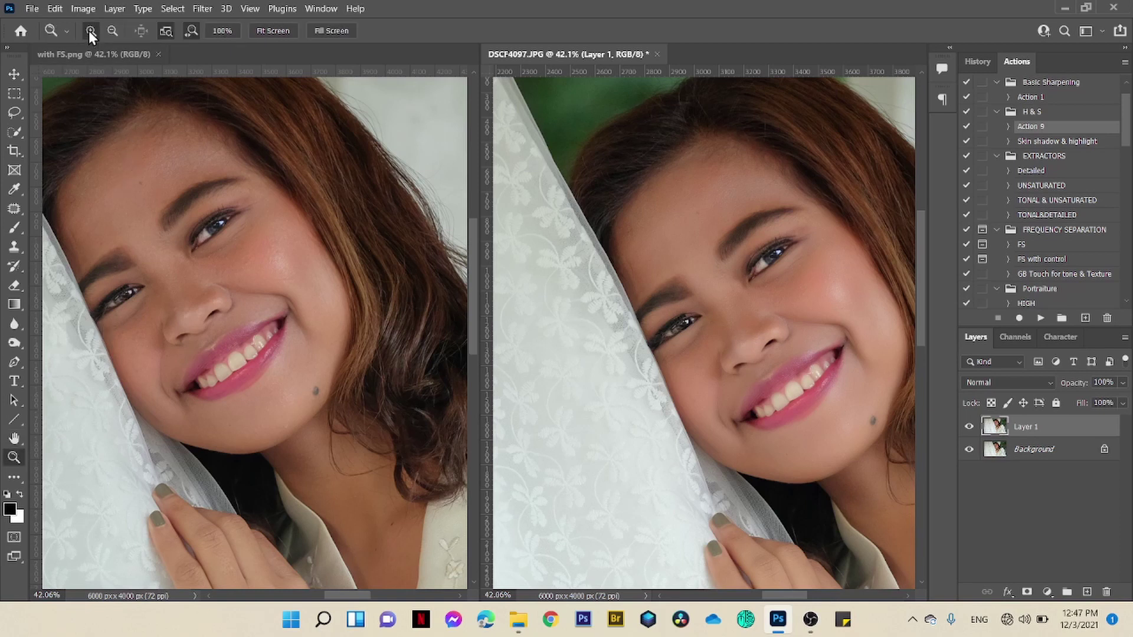
{"action": "scroll", "coordinate": [274, 309], "scroll_direction": "left", "scroll_amount": 1}
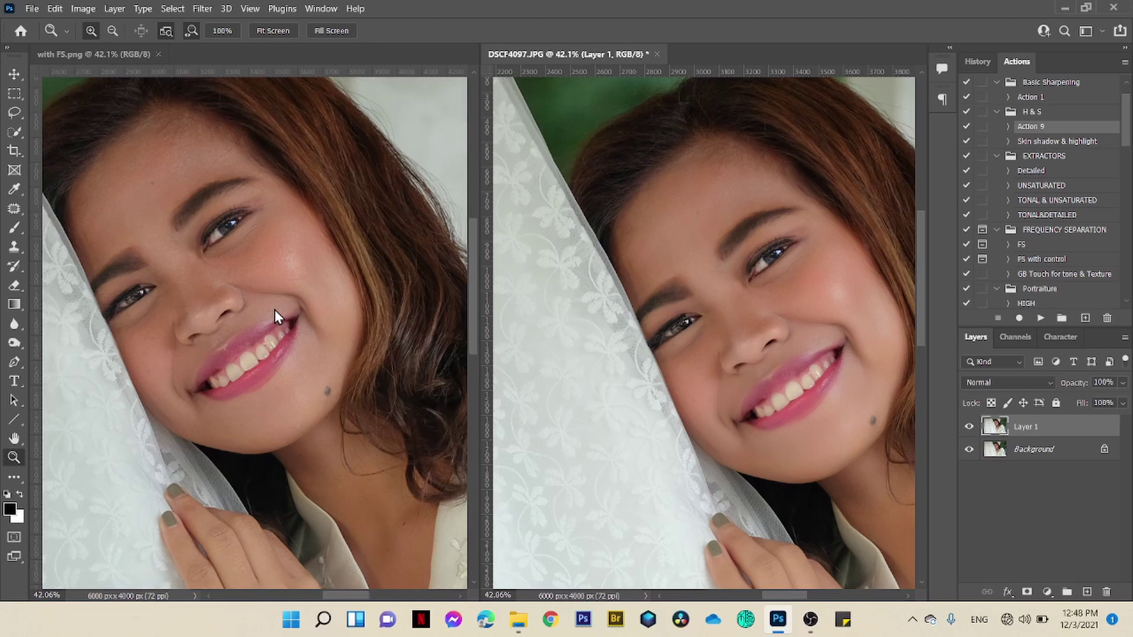
{"action": "scroll", "coordinate": [275, 310], "scroll_direction": "left", "scroll_amount": 1}
{"action": "scroll", "coordinate": [275, 309], "scroll_direction": "left", "scroll_amount": 1}
{"action": "scroll", "coordinate": [275, 309], "scroll_direction": "left", "scroll_amount": 1}
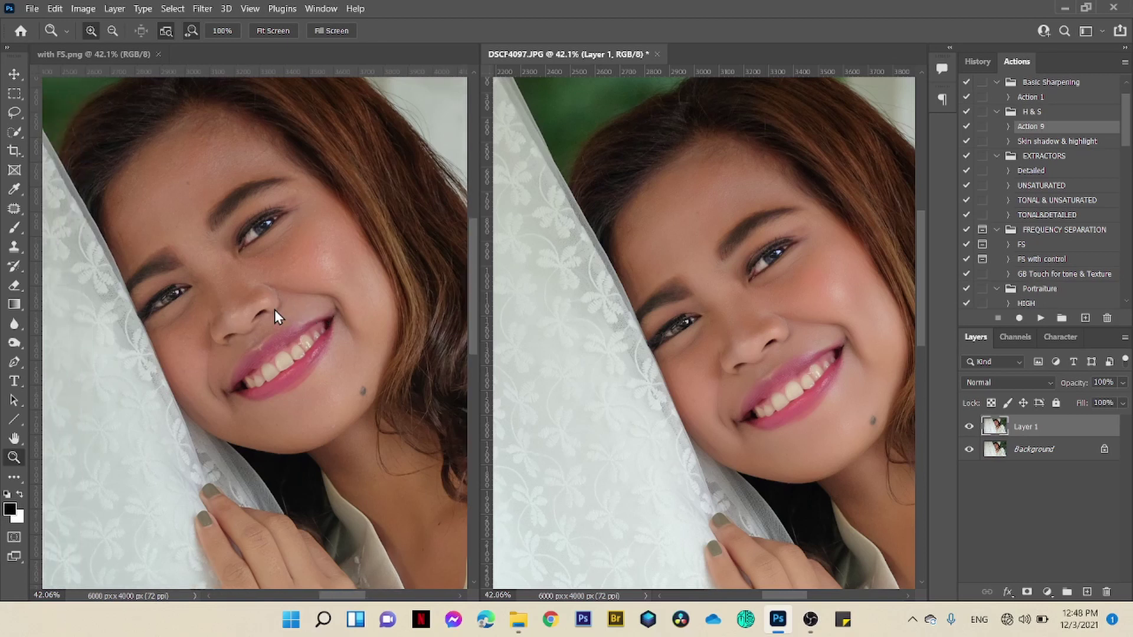
{"action": "left_click", "coordinate": [275, 310]}
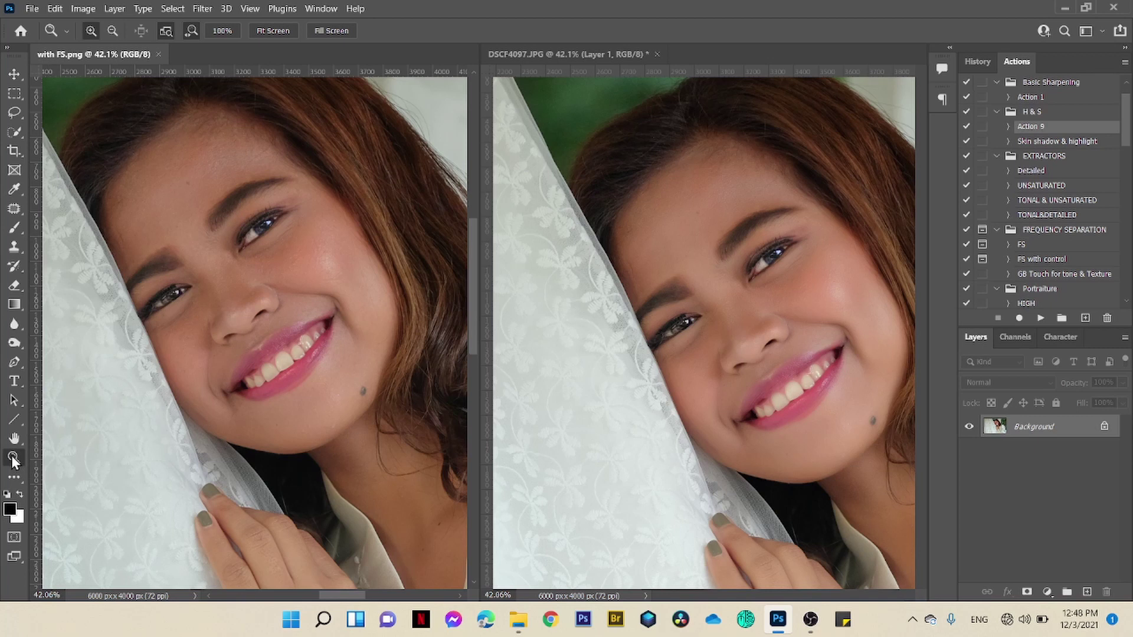
{"action": "left_click", "coordinate": [230, 428]}
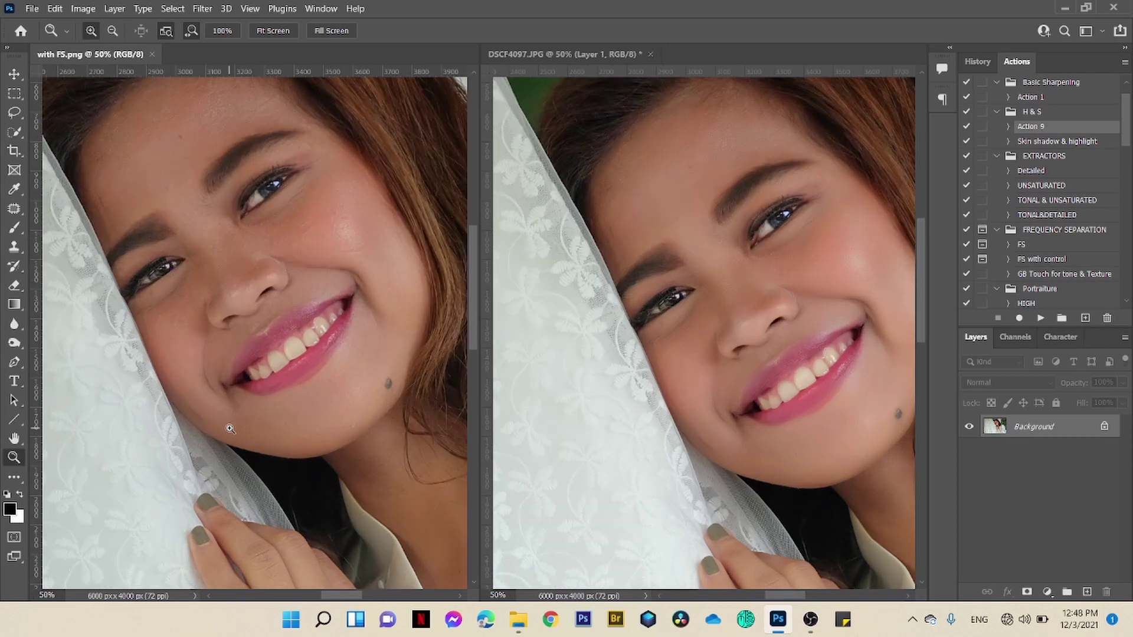
{"action": "left_click", "coordinate": [229, 428]}
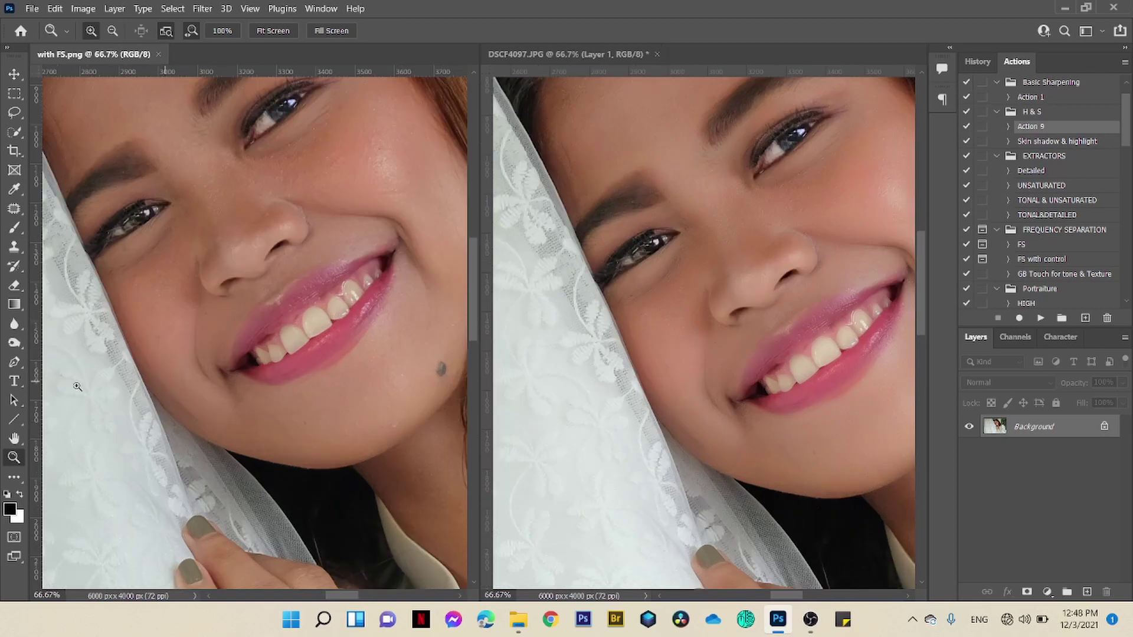
{"action": "left_click", "coordinate": [15, 437]}
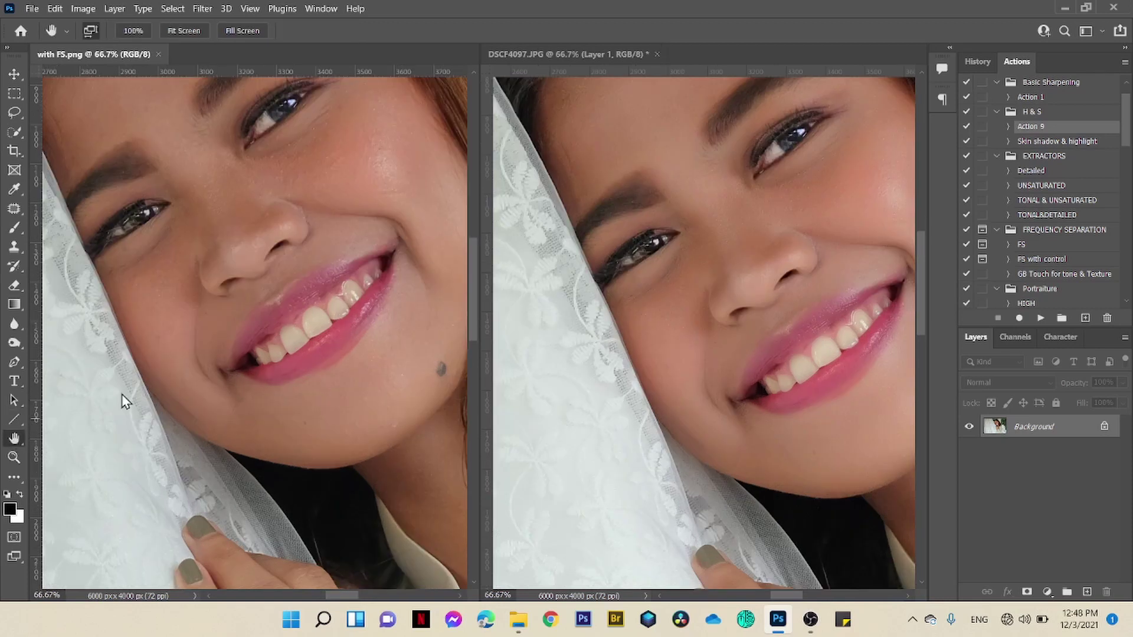
{"action": "mouse_move", "coordinate": [374, 370]}
{"action": "left_mouse_down"}
{"action": "mouse_move", "coordinate": [399, 479]}
{"action": "mouse_move", "coordinate": [368, 509]}
{"action": "mouse_move", "coordinate": [298, 474]}
{"action": "mouse_move", "coordinate": [318, 496]}
{"action": "left_mouse_up"}
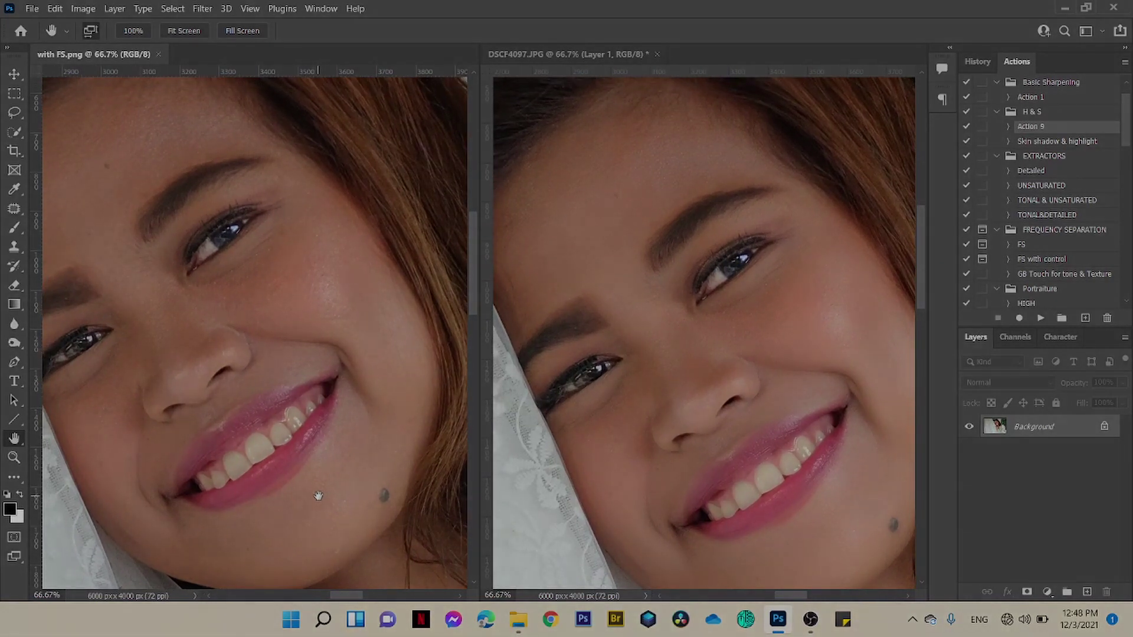